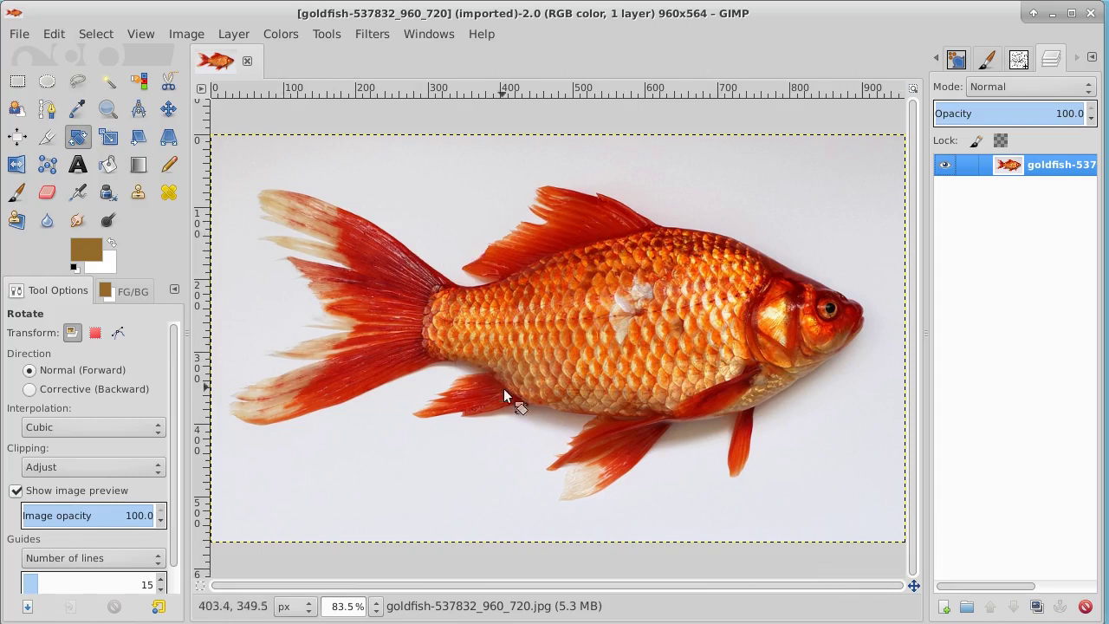
# - Fuzzy-select the white background around the goldfish
pyautogui.click(109, 83)
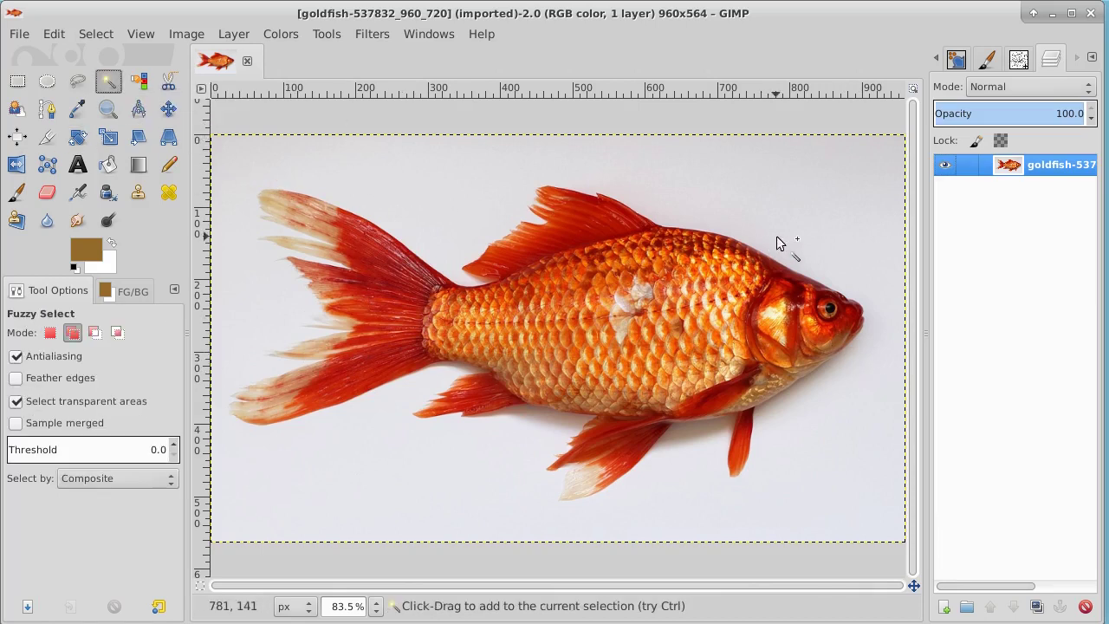
pyautogui.moveTo(776, 235); pyautogui.dragTo(813, 256)
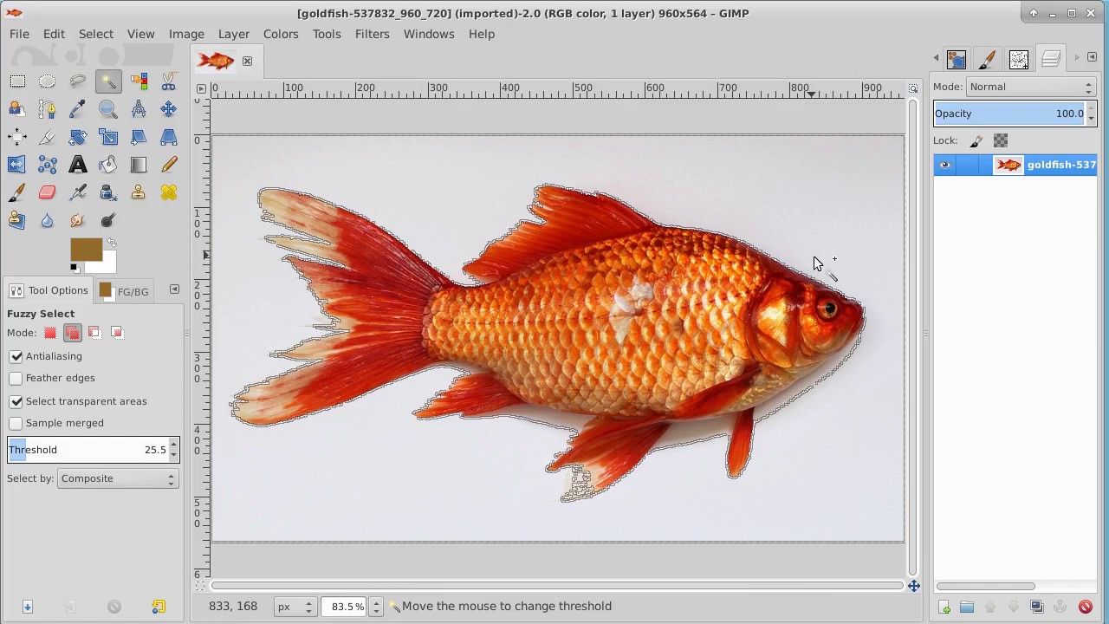
pyautogui.moveTo(814, 257)
pyautogui.mouseDown()
pyautogui.moveTo(796, 248)
pyautogui.moveTo(811, 253)
pyautogui.mouseUp()
# - Add an alpha channel to the fish layer, delete the selected background, and deselect
pyautogui.rightClick(1036, 170)
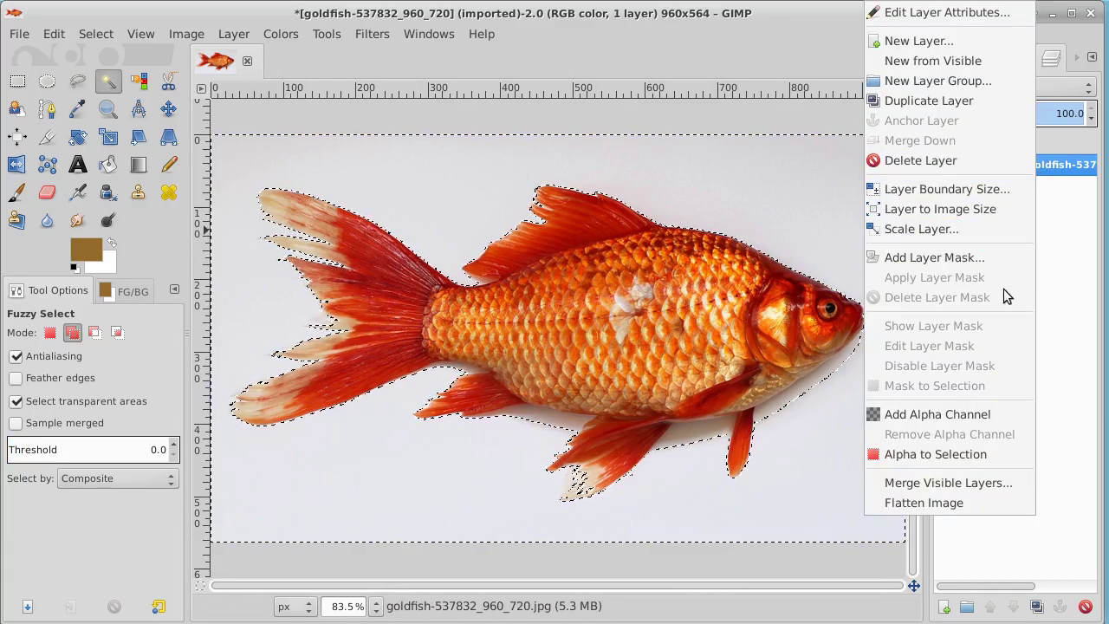
pyautogui.click(966, 412)
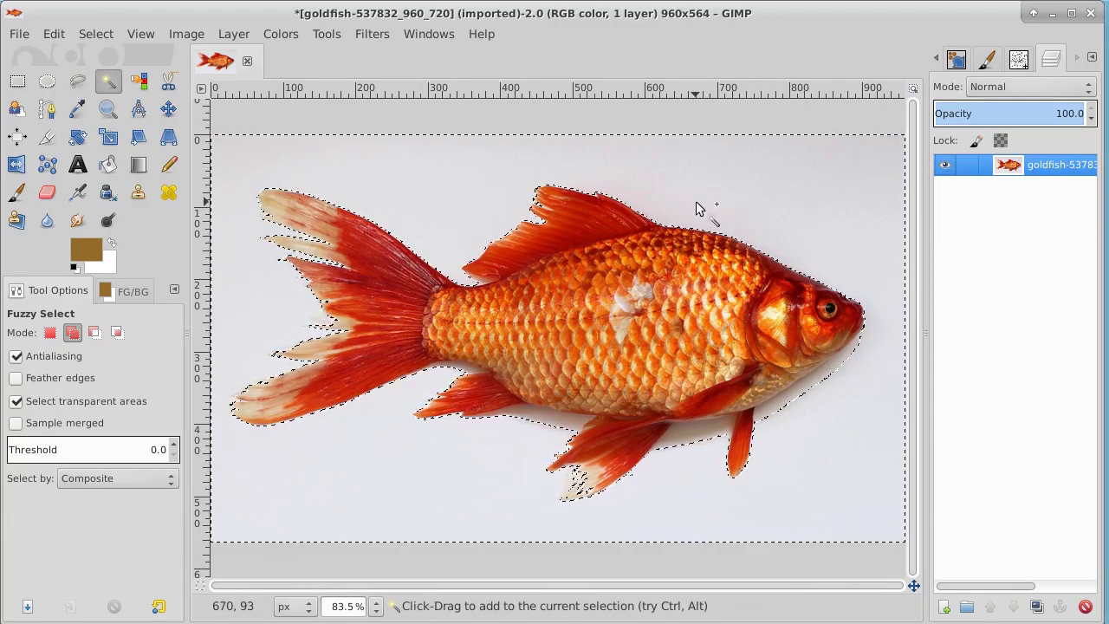
pyautogui.press('Delete')
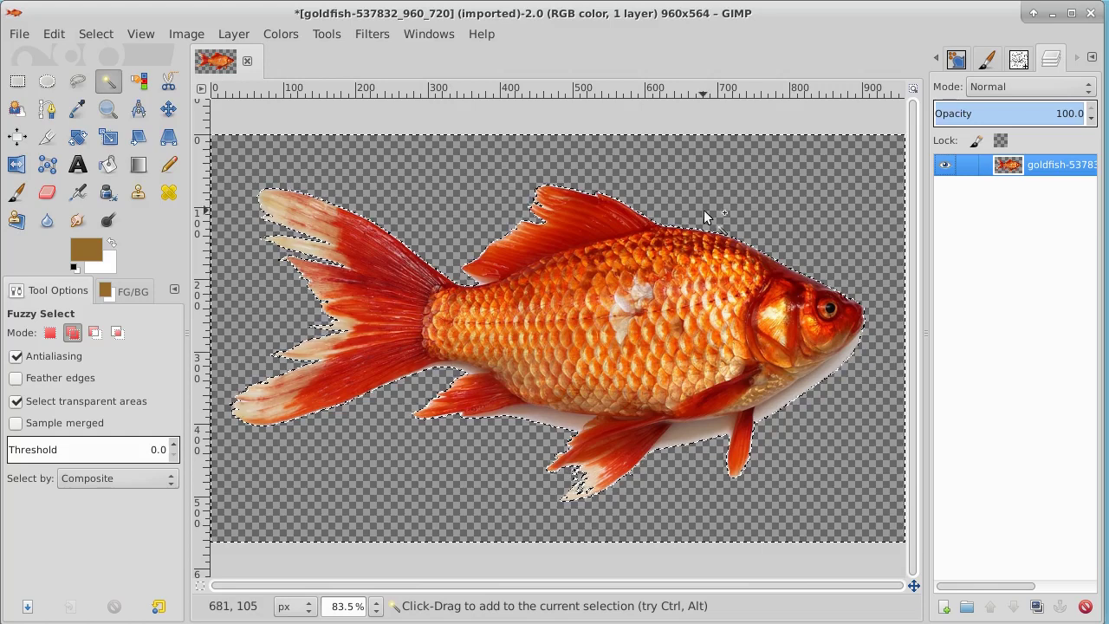
pyautogui.click(97, 34)
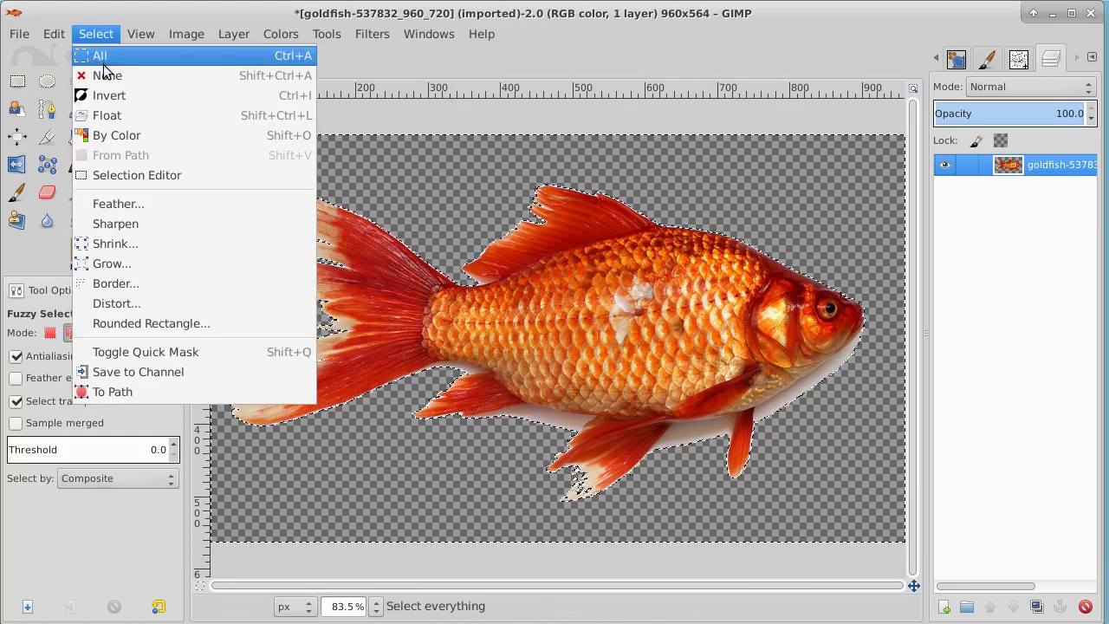
pyautogui.click(104, 76)
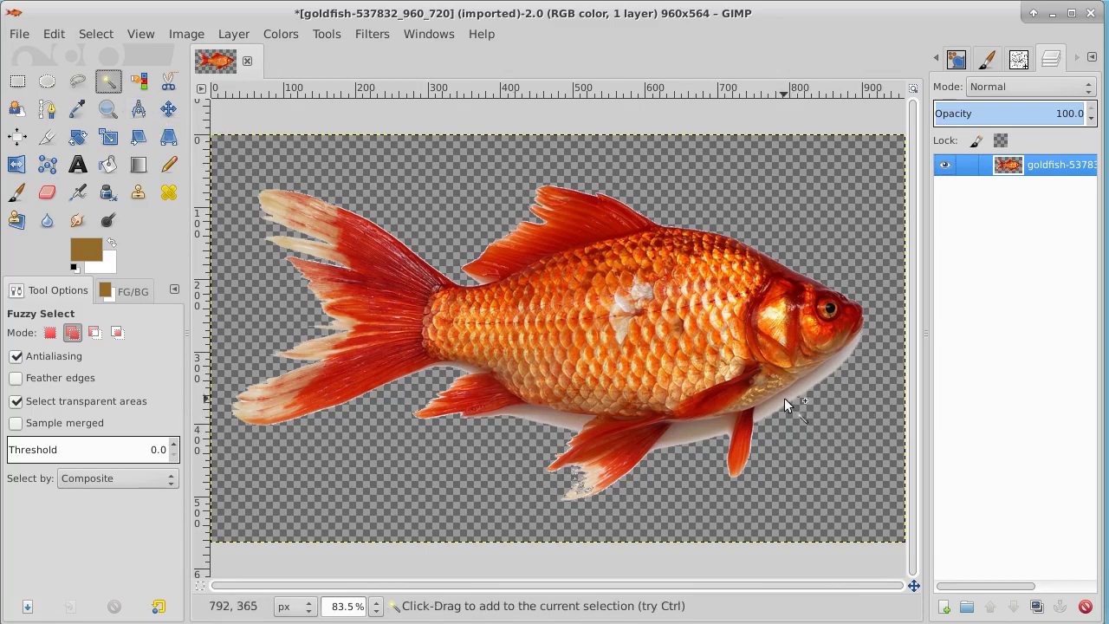
# - Select the pale shadow along the goldfish's belly and delete it
pyautogui.moveTo(785, 395); pyautogui.dragTo(807, 405)
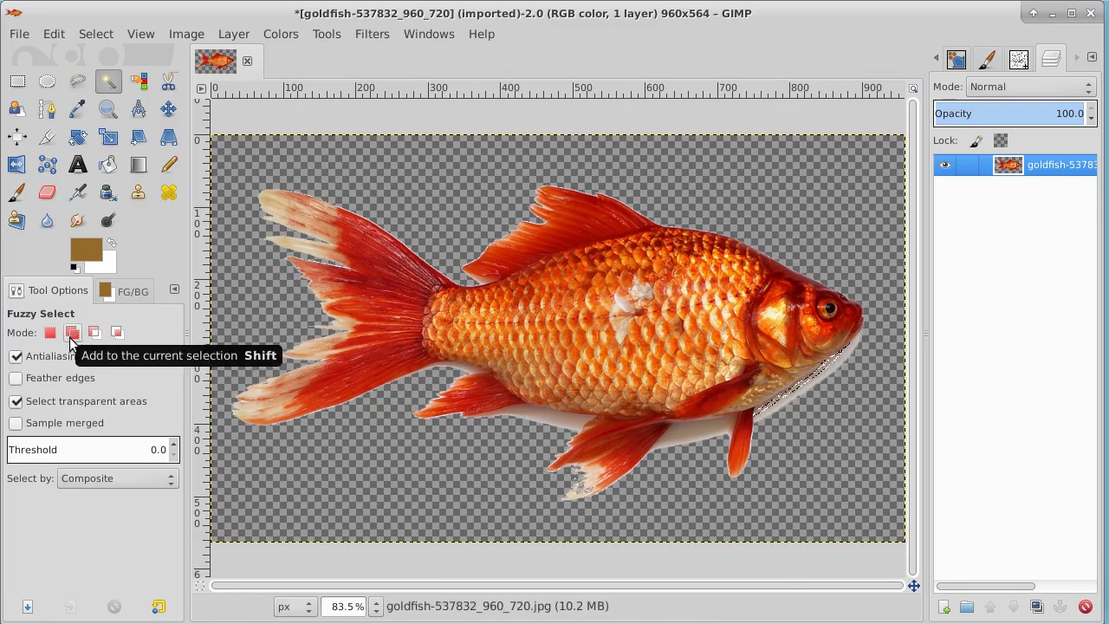
pyautogui.moveTo(819, 377); pyautogui.dragTo(804, 420)
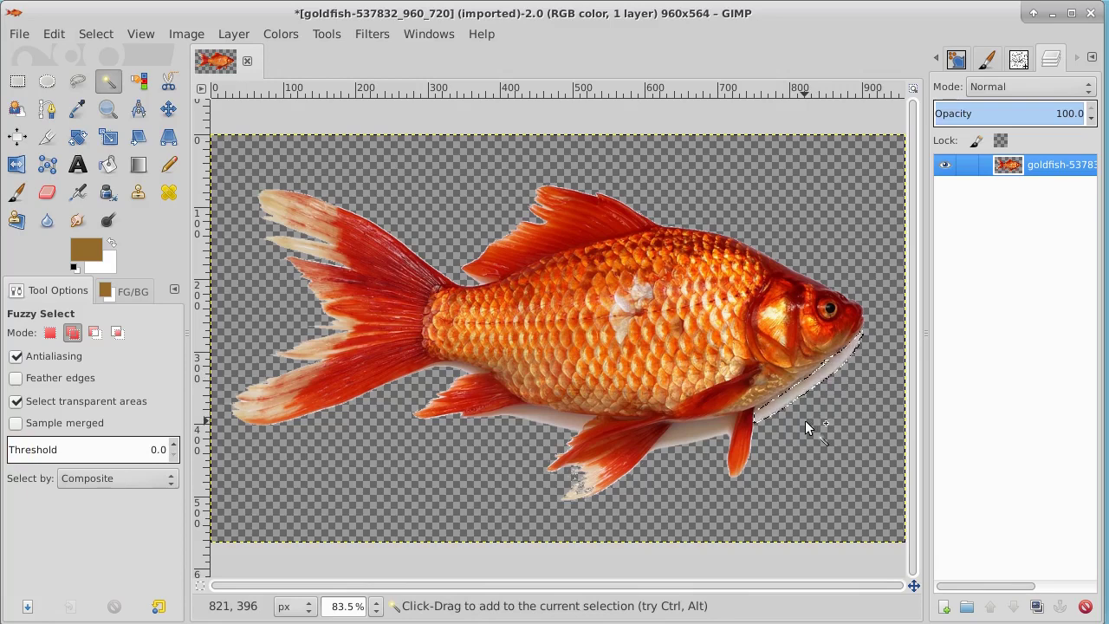
pyautogui.press('Delete')
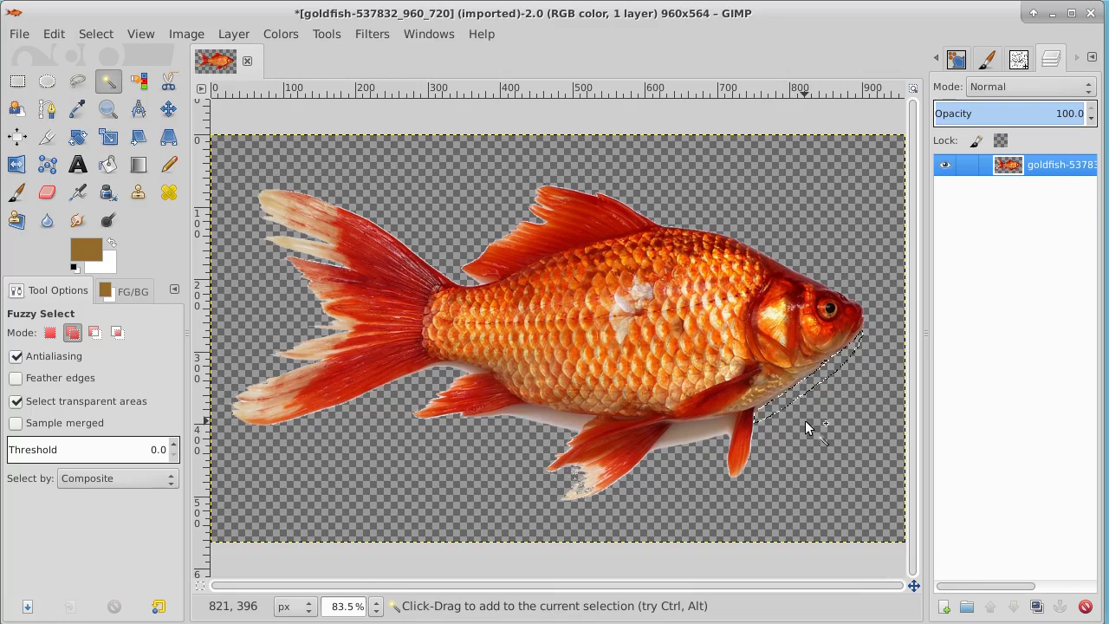
# - Select the remaining grey shadow near the belly and fins
pyautogui.click(682, 424)
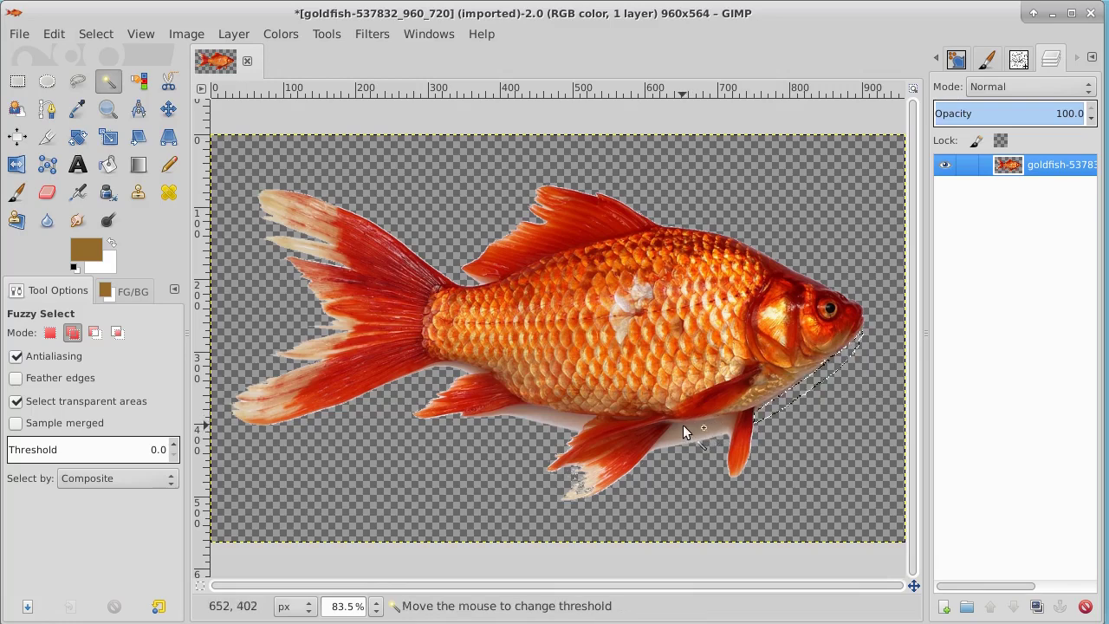
pyautogui.click(682, 424)
pyautogui.moveTo(681, 425); pyautogui.dragTo(695, 494)
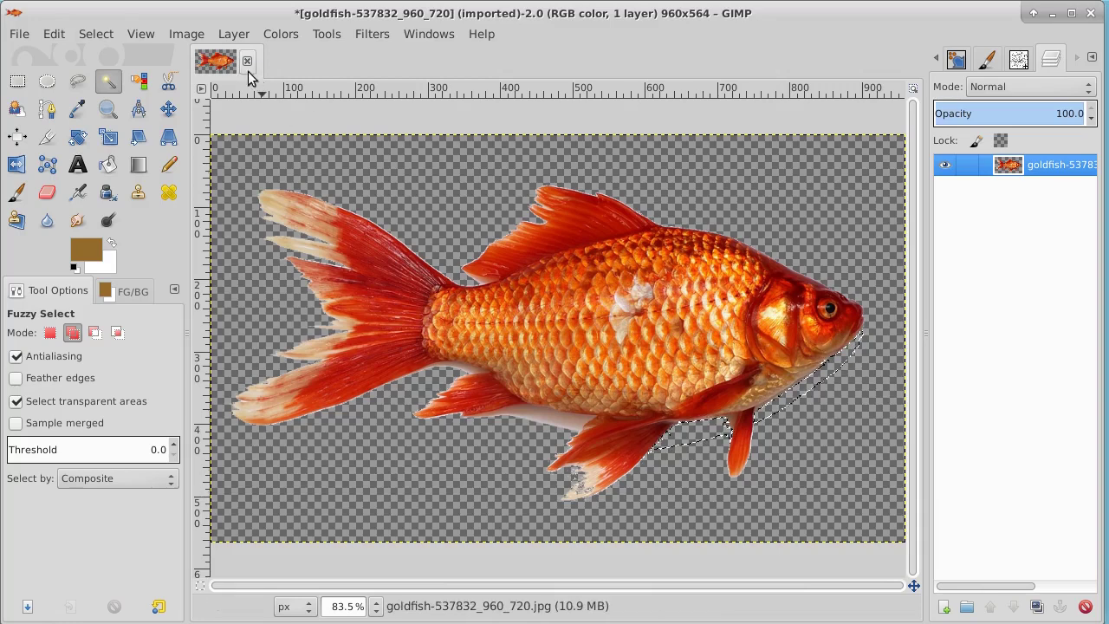
# - Clear the selection, then fuzzy-select the white strip below the belly and between the lower fins
pyautogui.click(111, 34)
pyautogui.click(111, 75)
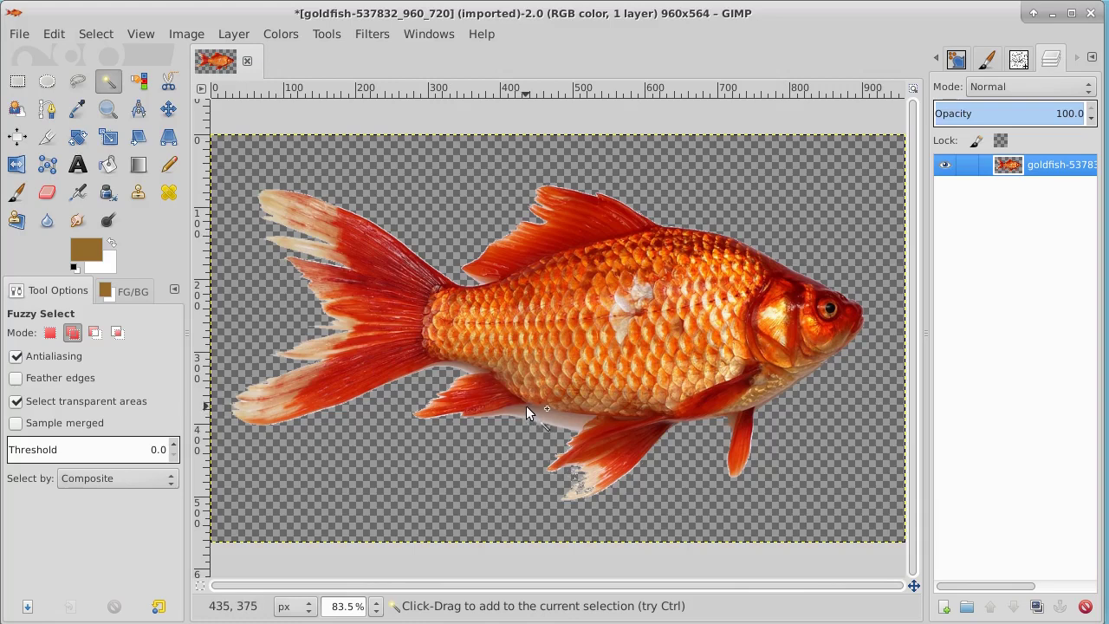
pyautogui.moveTo(526, 405); pyautogui.dragTo(530, 430)
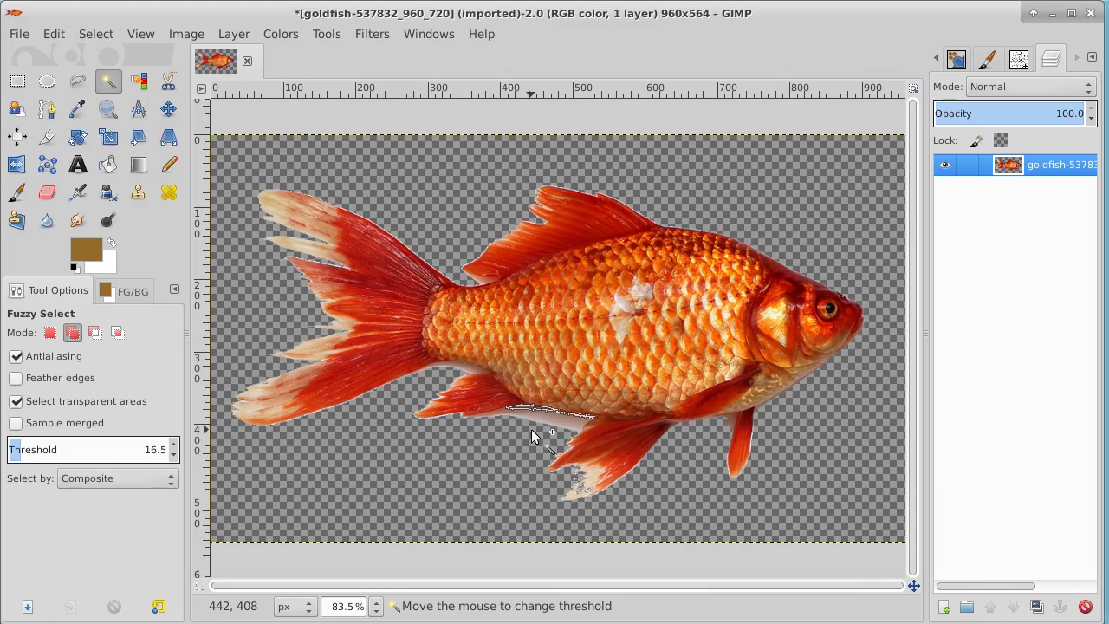
pyautogui.moveTo(531, 429); pyautogui.dragTo(531, 429)
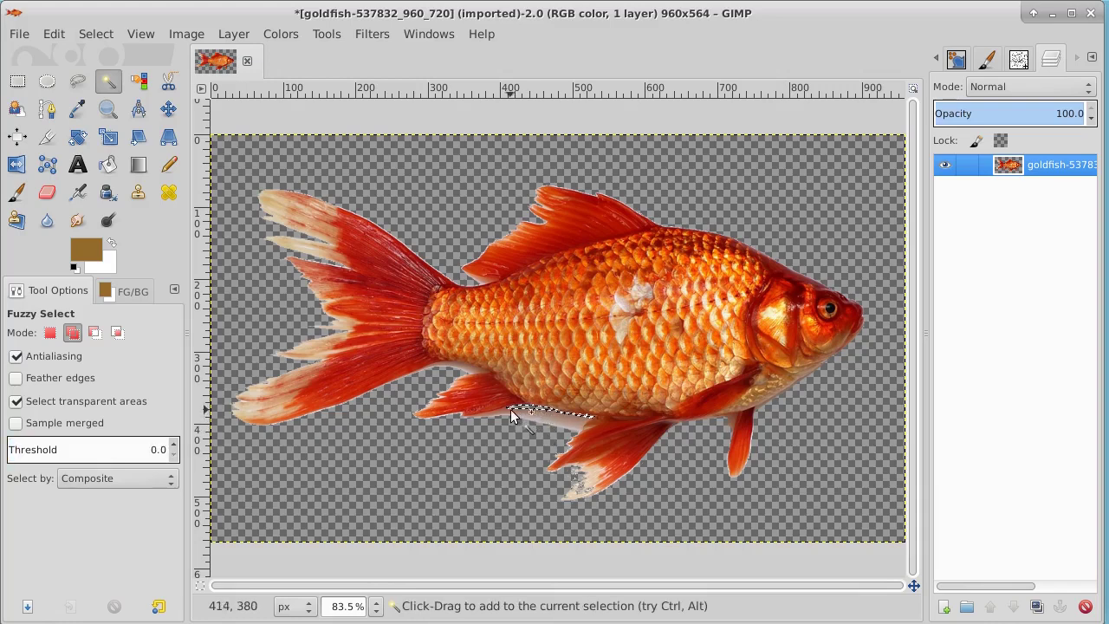
pyautogui.moveTo(503, 409); pyautogui.dragTo(513, 485)
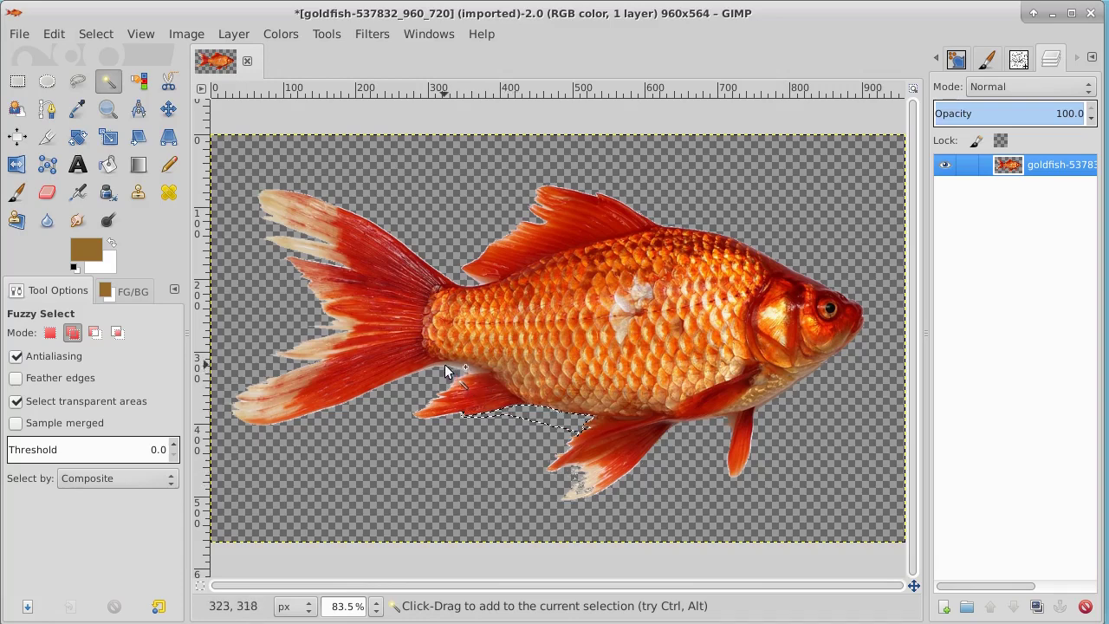
pyautogui.moveTo(442, 361)
pyautogui.mouseDown()
pyautogui.moveTo(472, 413)
pyautogui.moveTo(457, 364)
pyautogui.moveTo(441, 382)
pyautogui.mouseUp()
pyautogui.click(102, 111)
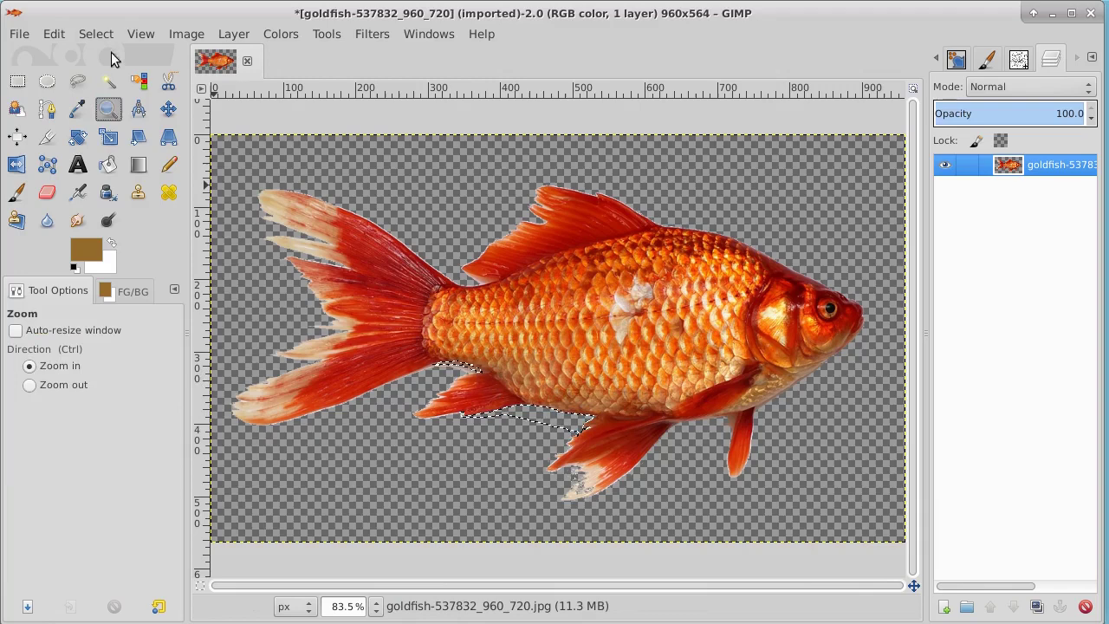
pyautogui.click(95, 35)
pyautogui.click(104, 76)
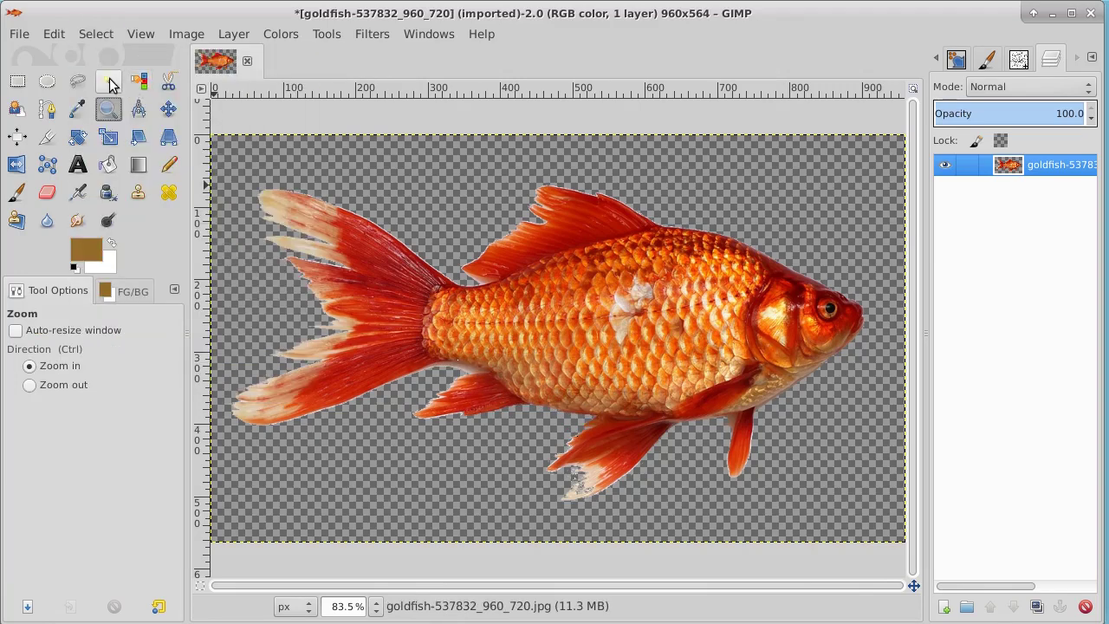
pyautogui.click(108, 81)
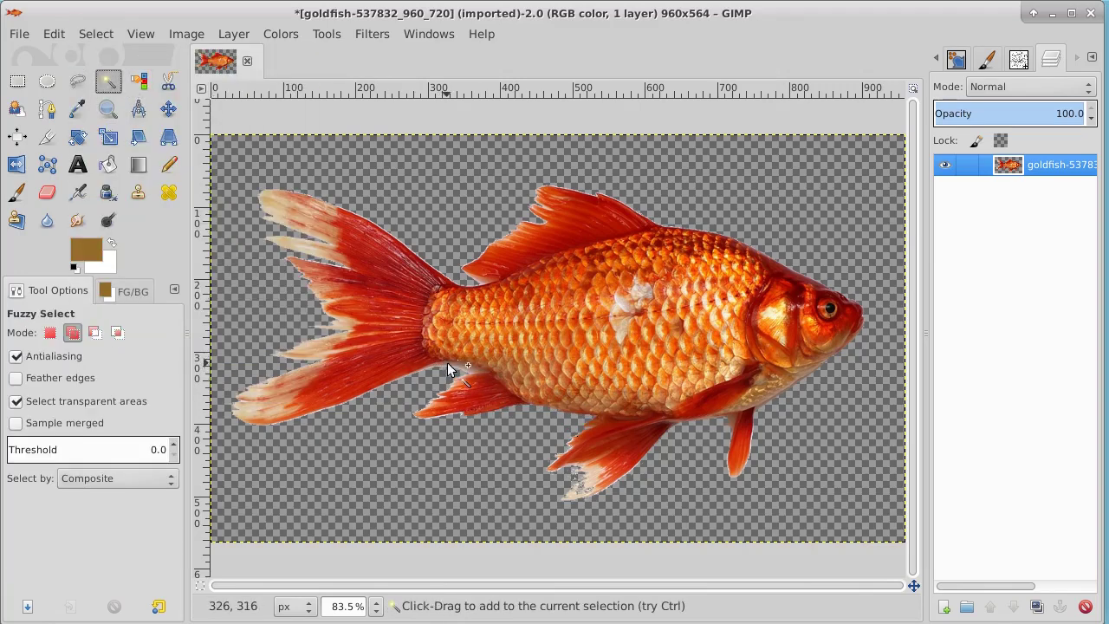
pyautogui.moveTo(447, 364); pyautogui.dragTo(449, 400)
pyautogui.moveTo(457, 367); pyautogui.dragTo(449, 394)
pyautogui.click(96, 34)
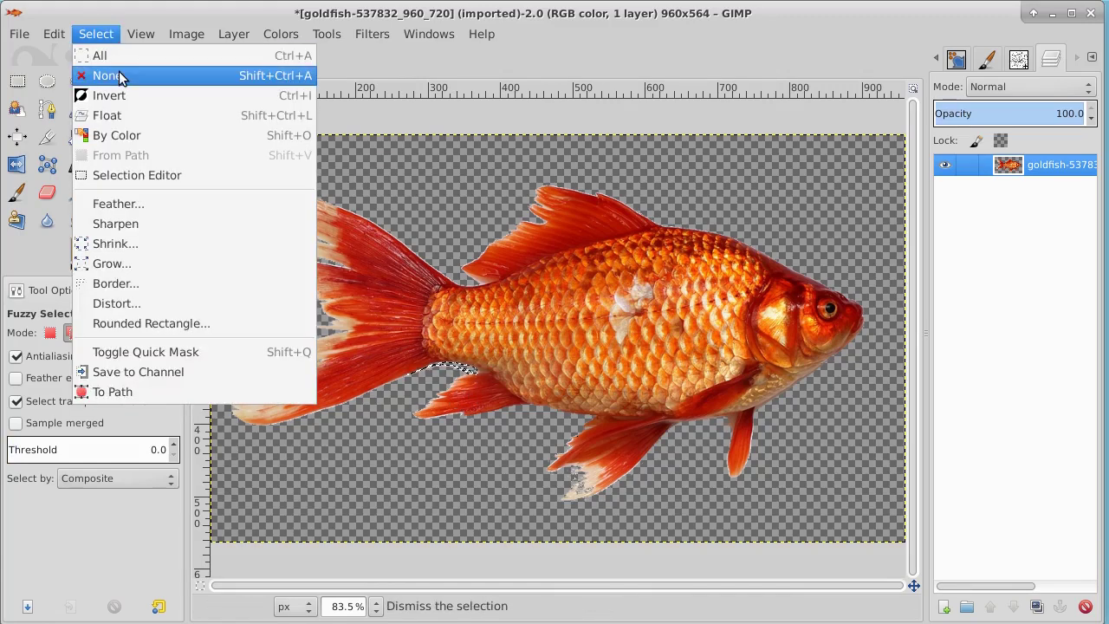
pyautogui.click(109, 74)
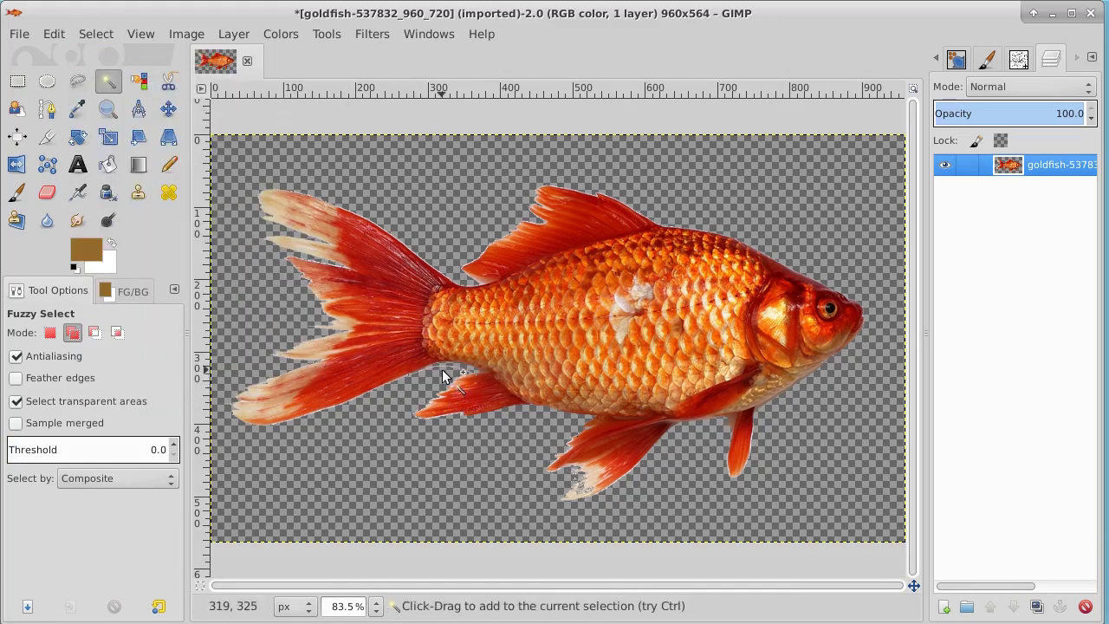
pyautogui.moveTo(441, 364); pyautogui.dragTo(524, 411)
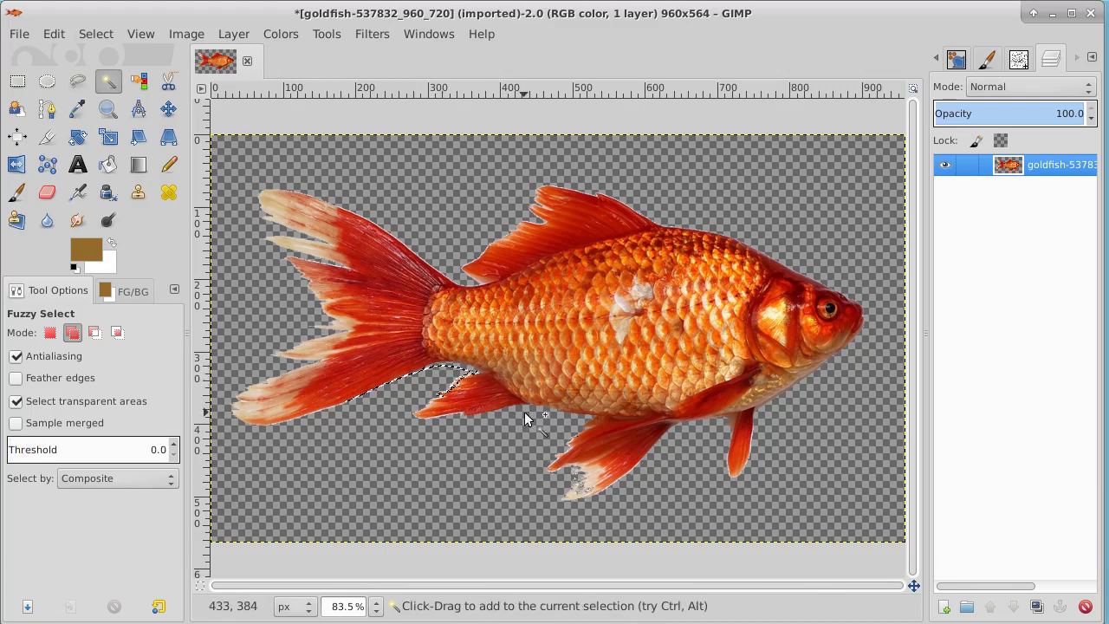
pyautogui.click(96, 34)
pyautogui.click(111, 75)
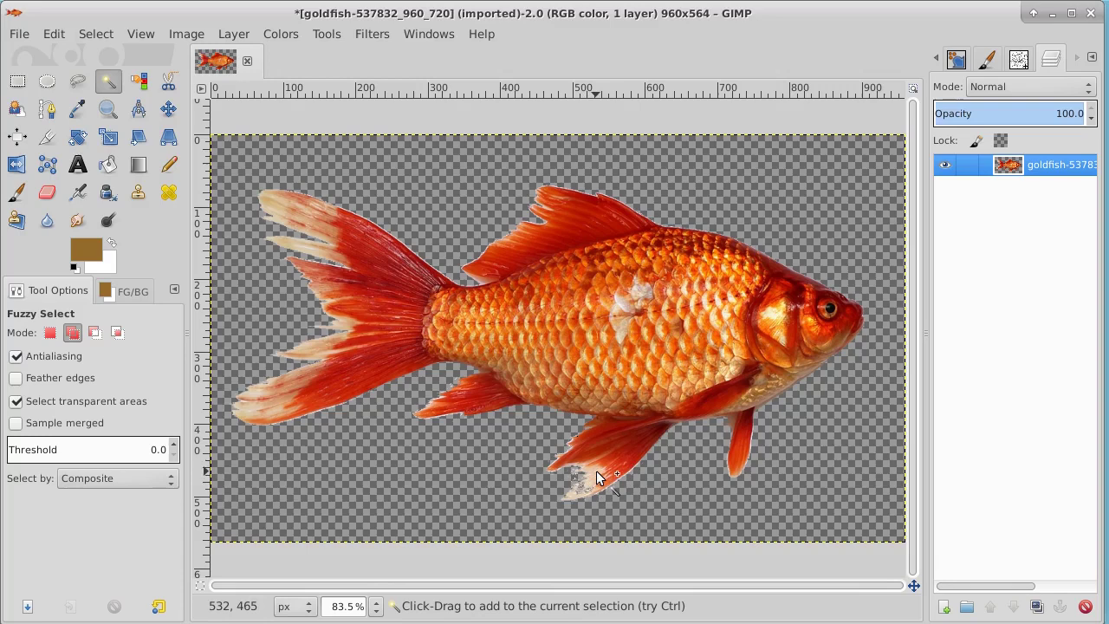
# - Zoom in on the lower fin tip, delete its pale fringe, and clear the selection
pyautogui.click(107, 109)
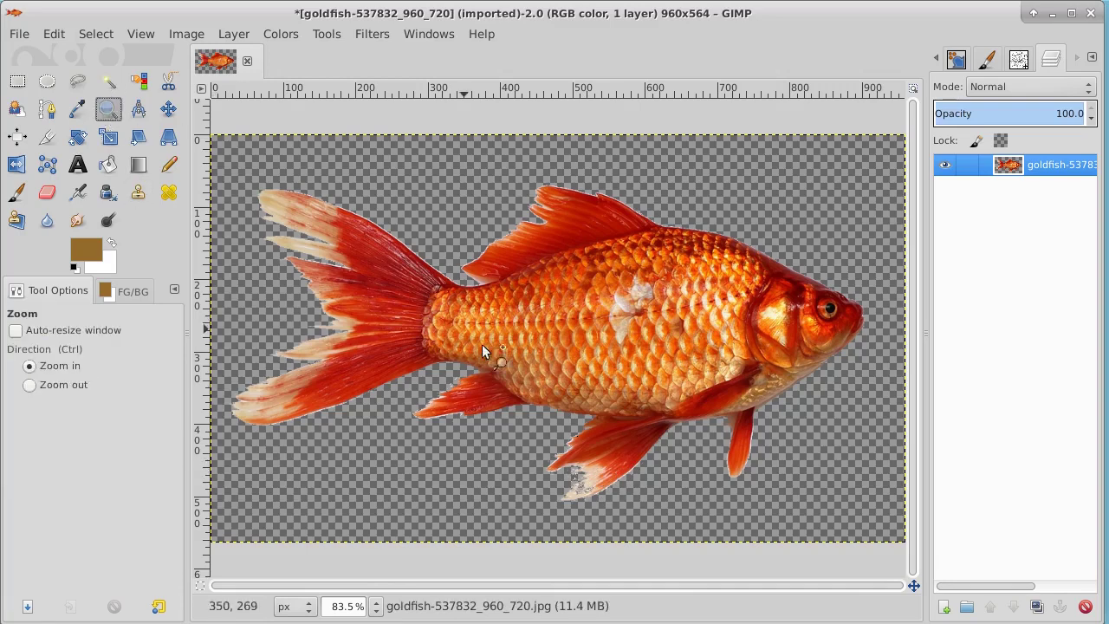
pyautogui.click(586, 492)
pyautogui.click(587, 488)
pyautogui.click(586, 488)
pyautogui.click(586, 488)
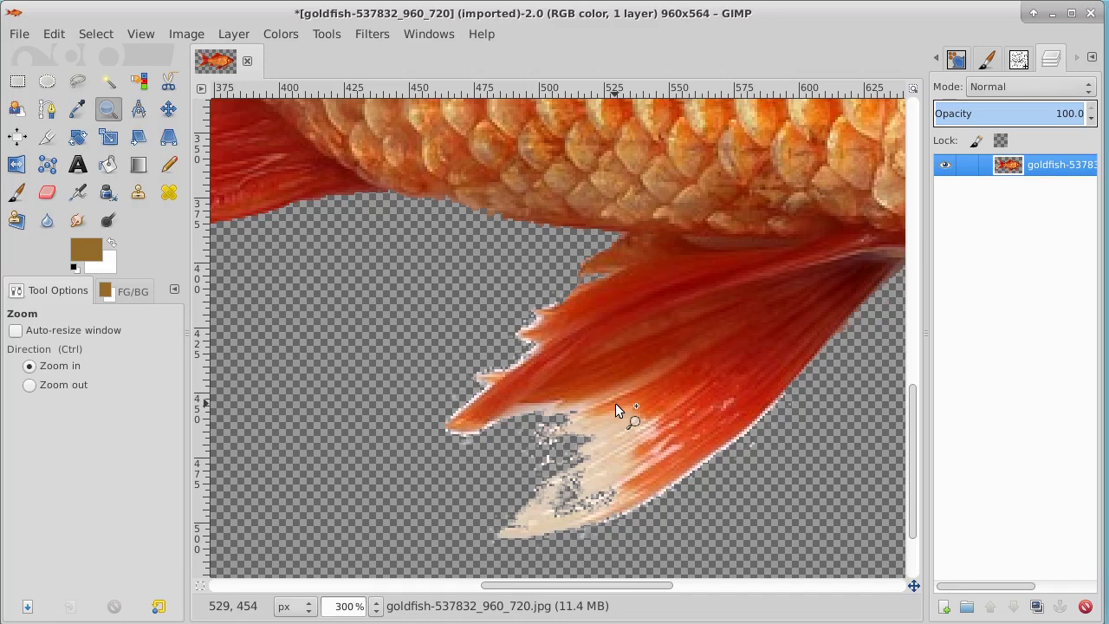
pyautogui.click(110, 81)
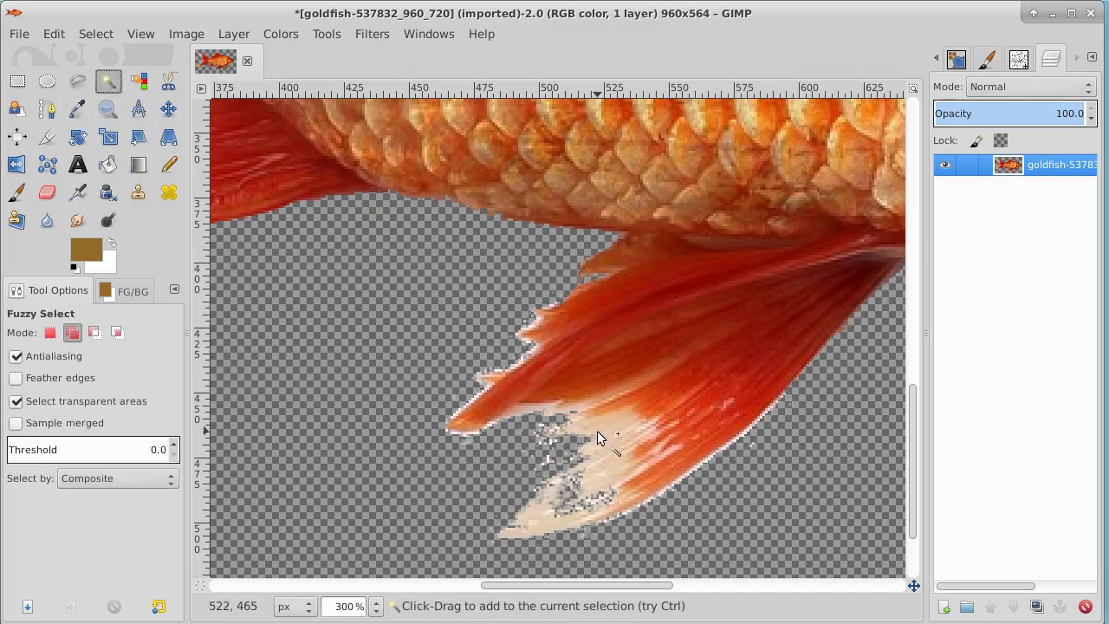
pyautogui.moveTo(596, 427); pyautogui.dragTo(707, 487)
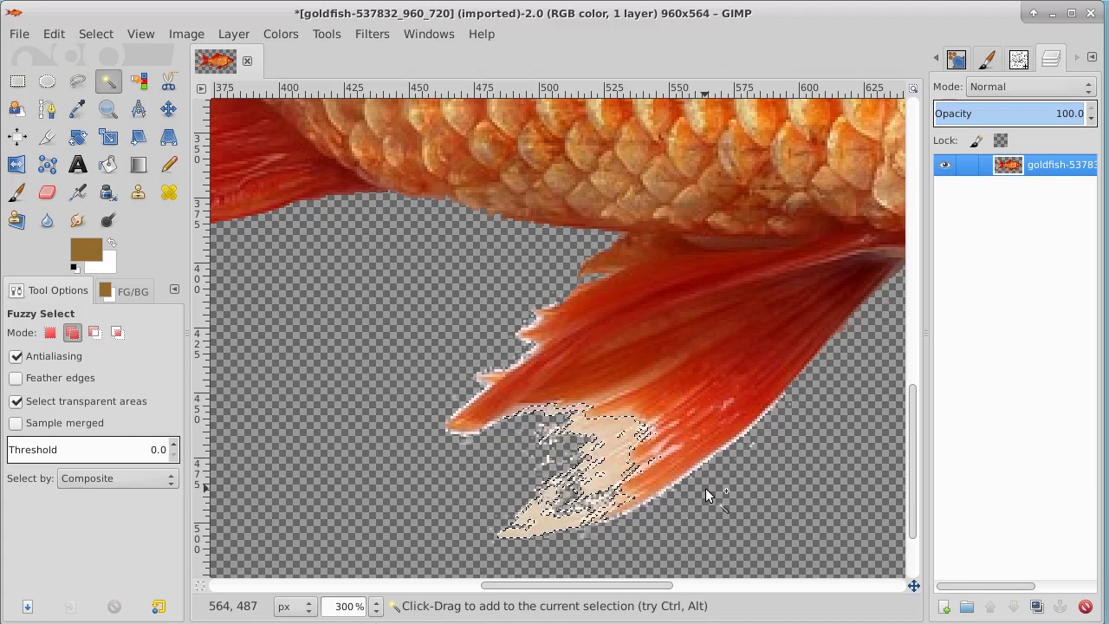
pyautogui.press('Delete')
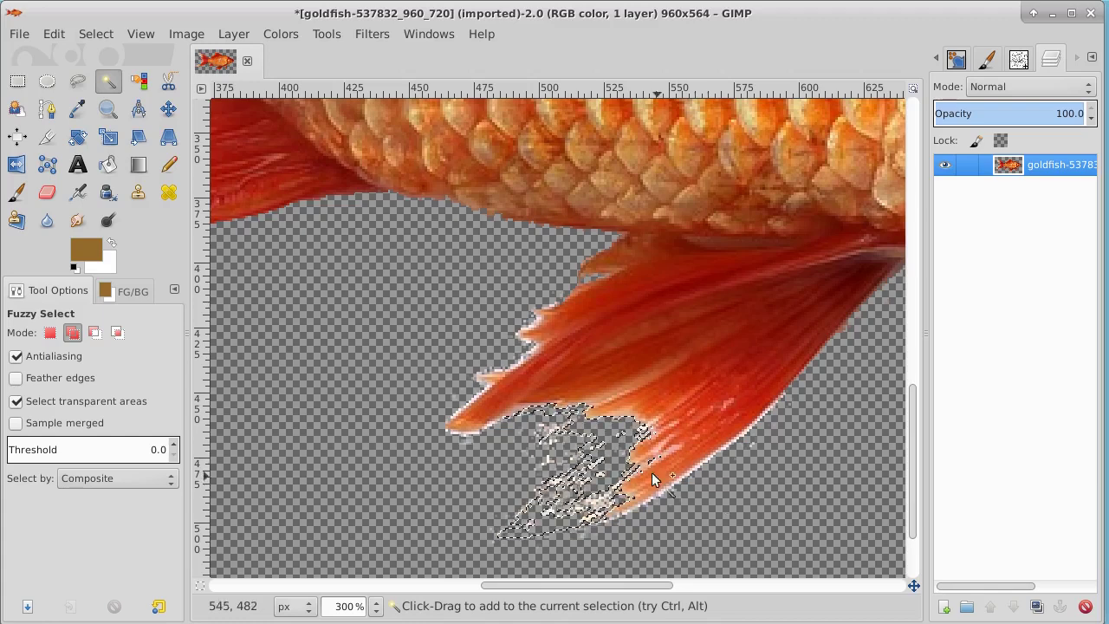
pyautogui.click(95, 33)
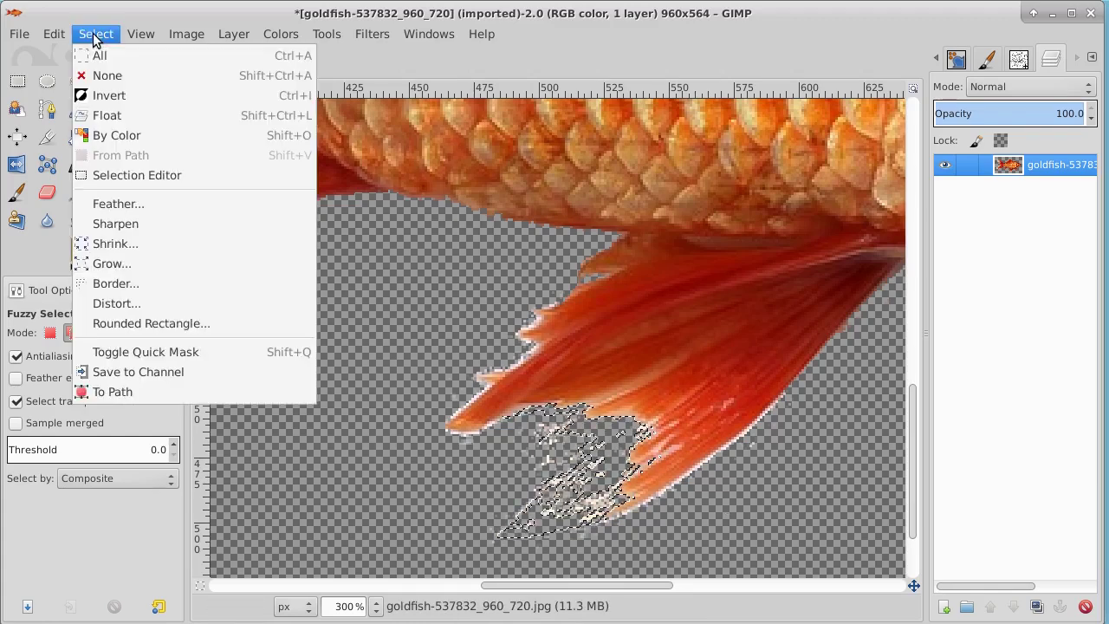
pyautogui.click(111, 76)
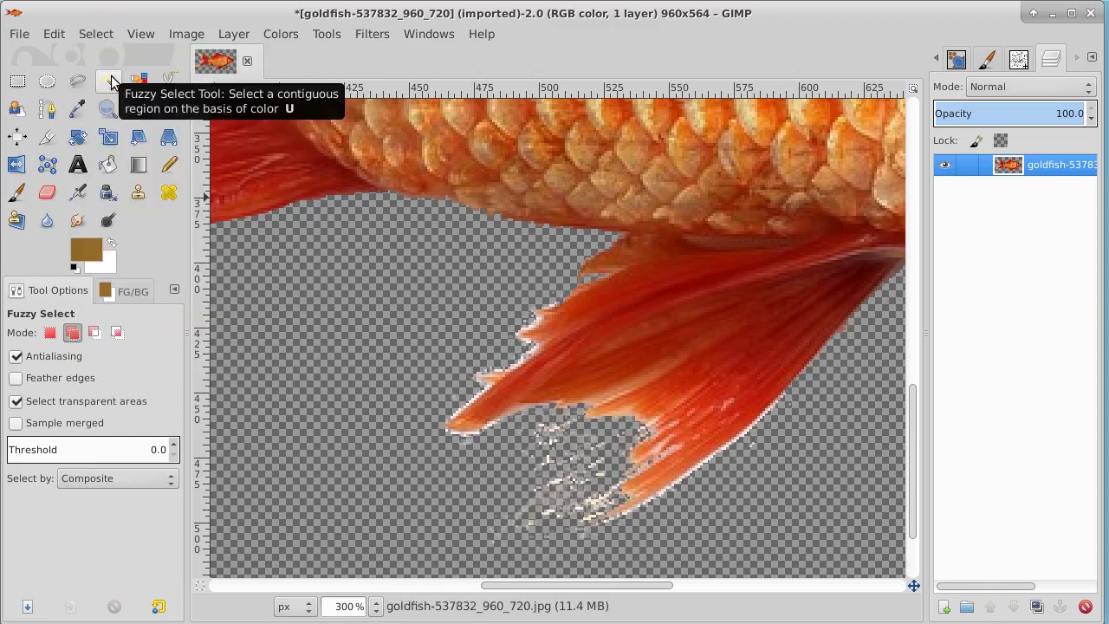
# - Draw a closed path around the whitish speckles beneath the tail fin
pyautogui.click(48, 108)
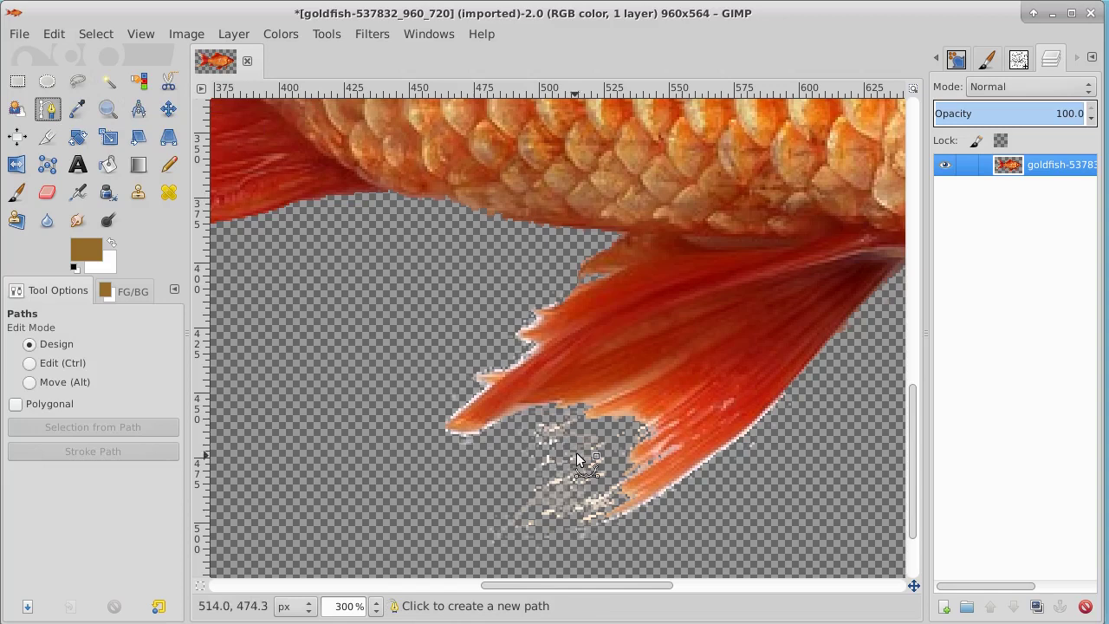
pyautogui.click(424, 434)
pyautogui.click(482, 435)
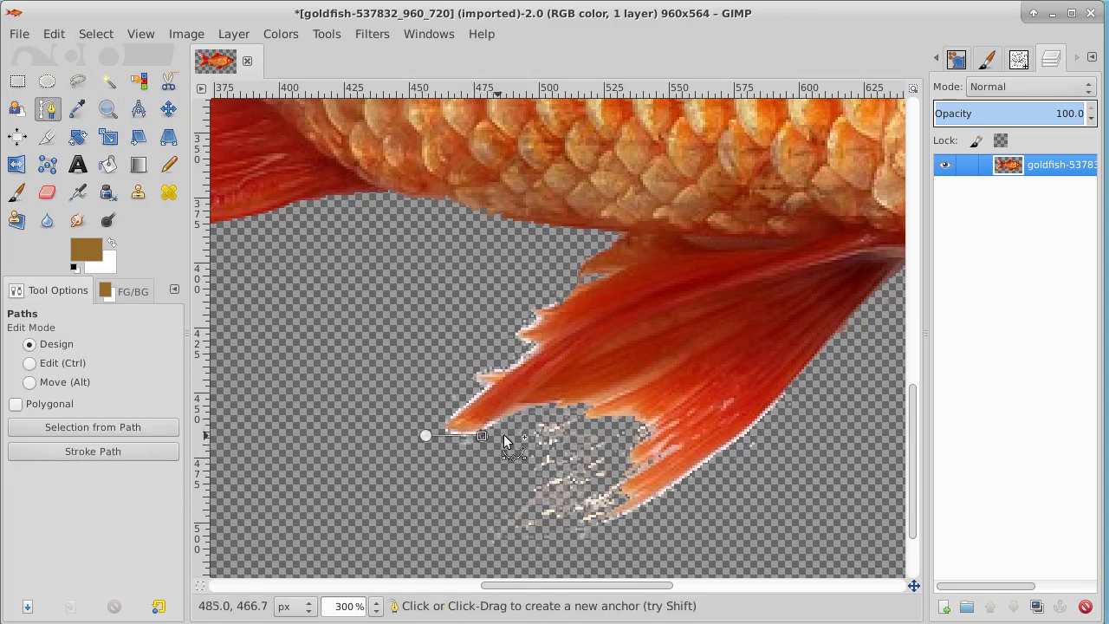
pyautogui.click(537, 414)
pyautogui.moveTo(580, 410); pyautogui.dragTo(627, 464)
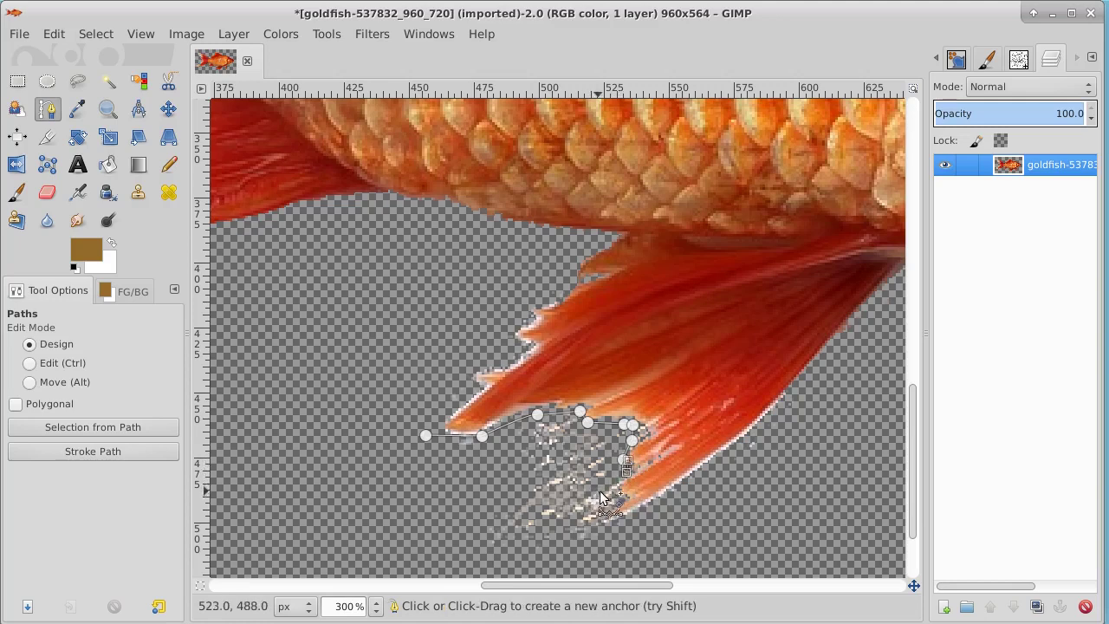
pyautogui.click(616, 488)
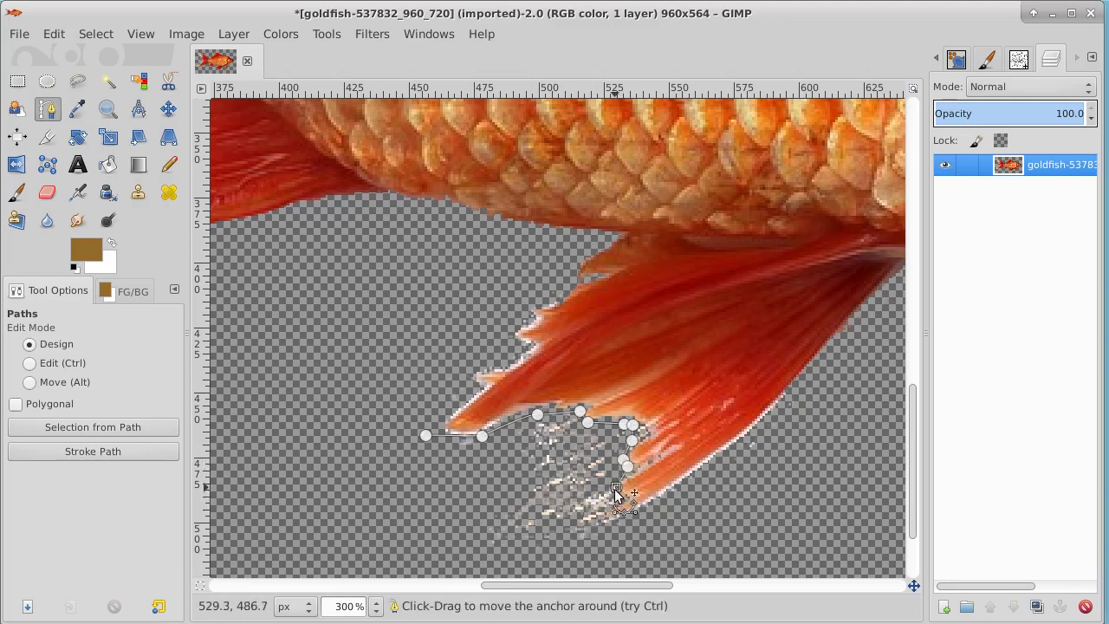
pyautogui.click(626, 500)
pyautogui.click(601, 518)
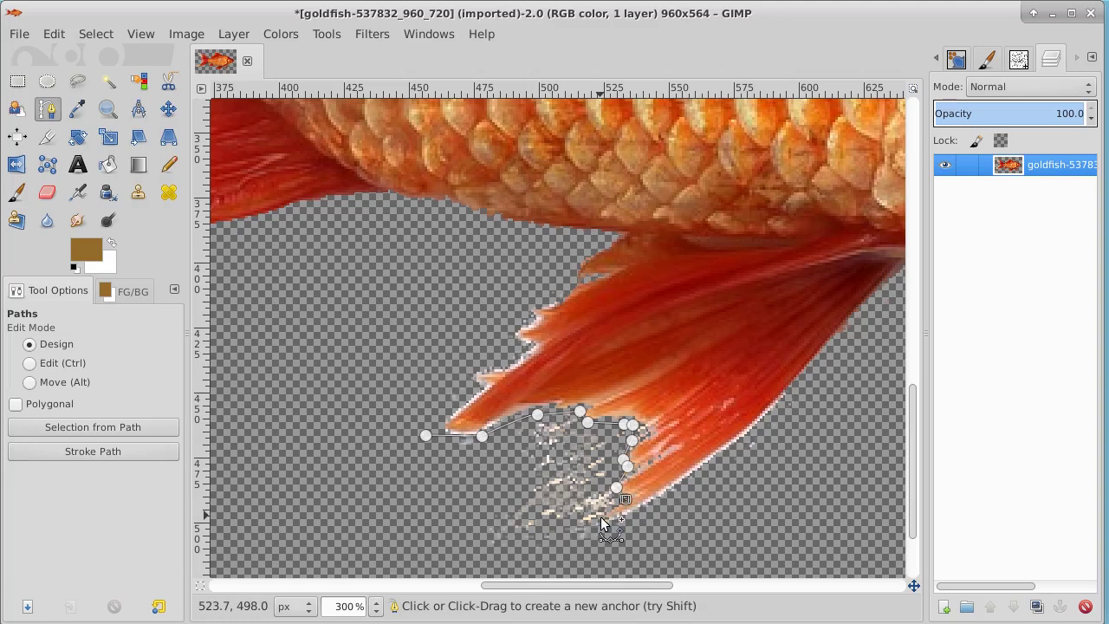
pyautogui.click(596, 535)
pyautogui.click(591, 549)
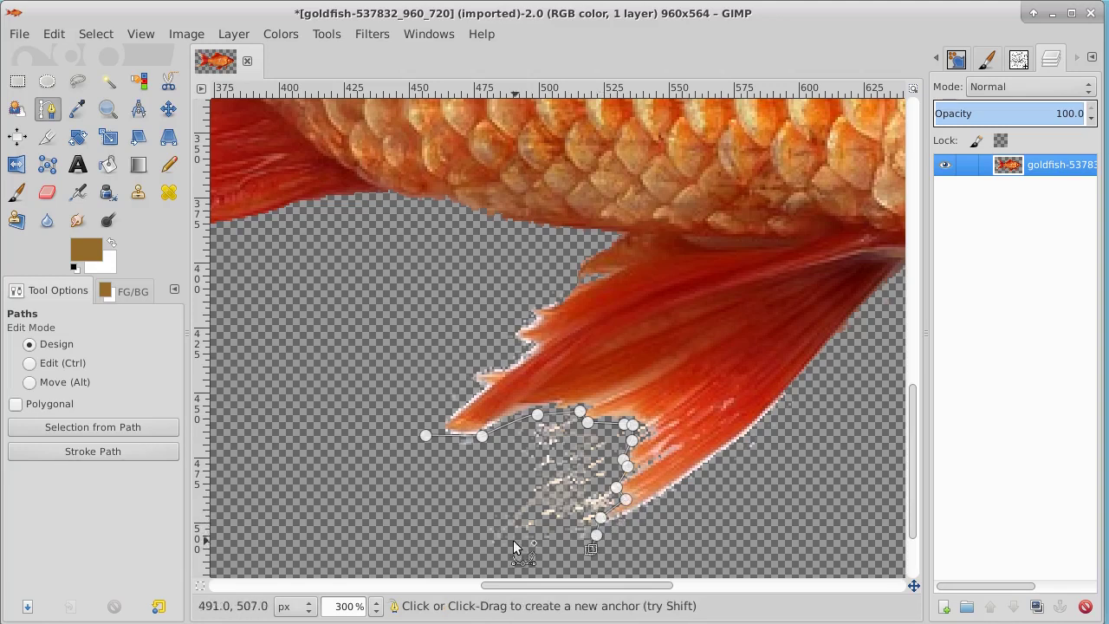
pyautogui.click(481, 540)
pyautogui.click(425, 463)
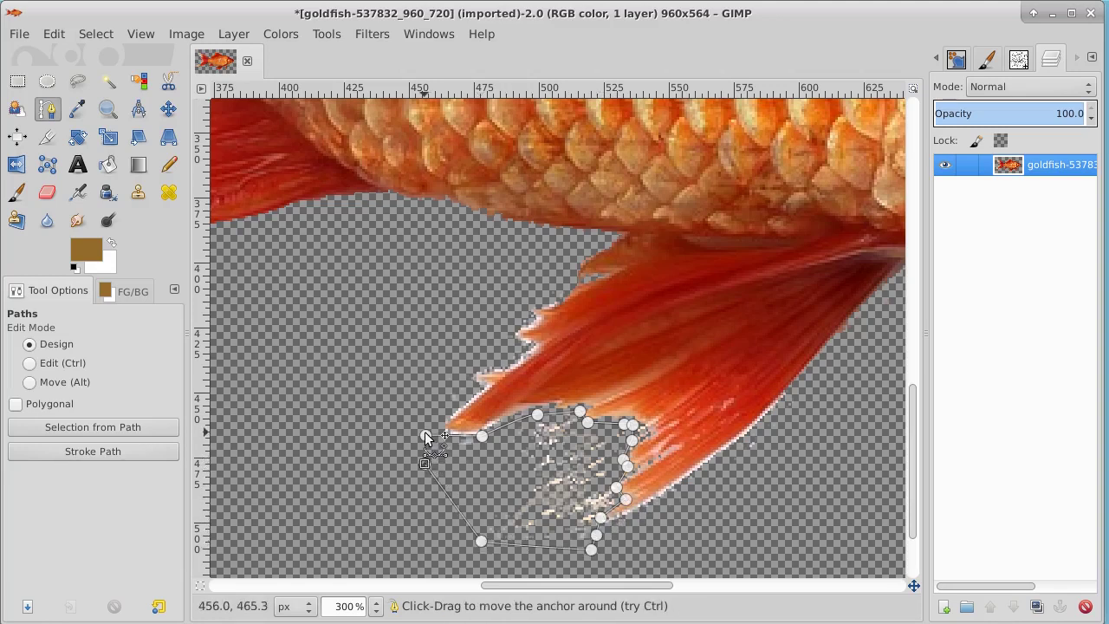
pyautogui.keyDown('ctrl'); pyautogui.click(425, 433); pyautogui.keyUp('ctrl')
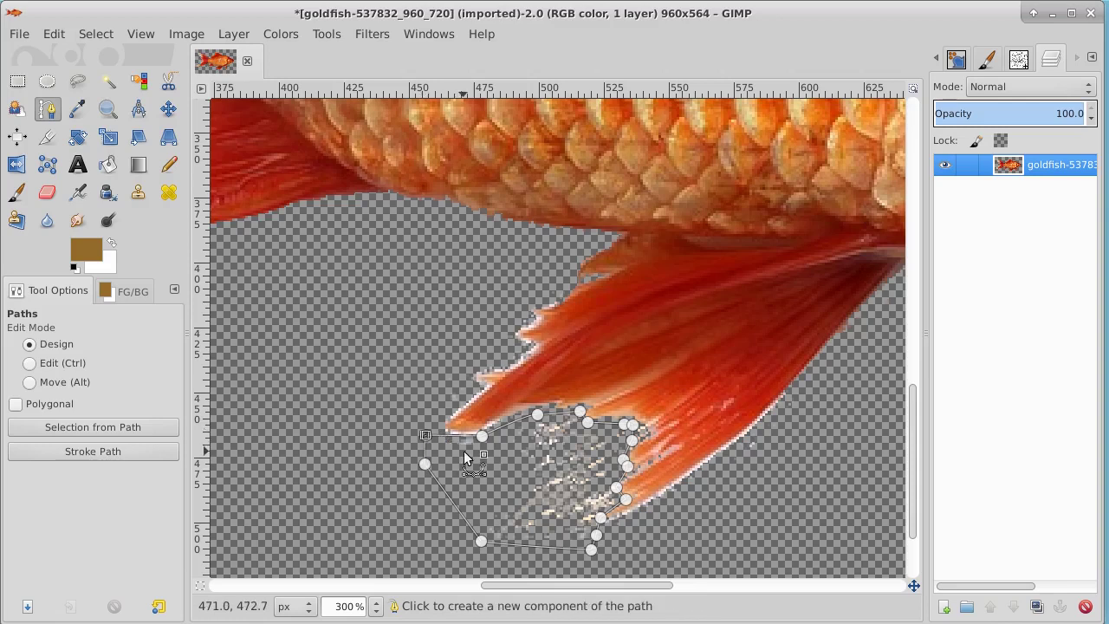
# - Turn the path into a selection, delete the speckles, deselect, and zoom out to the whole fish
pyautogui.click(98, 34)
pyautogui.click(144, 153)
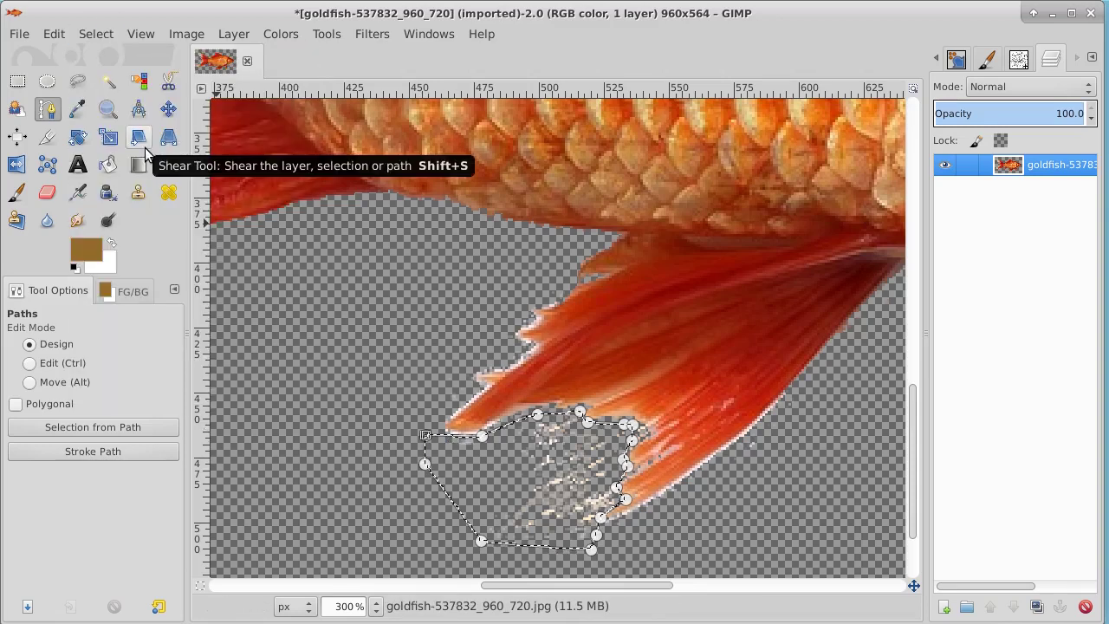
pyautogui.press('Delete')
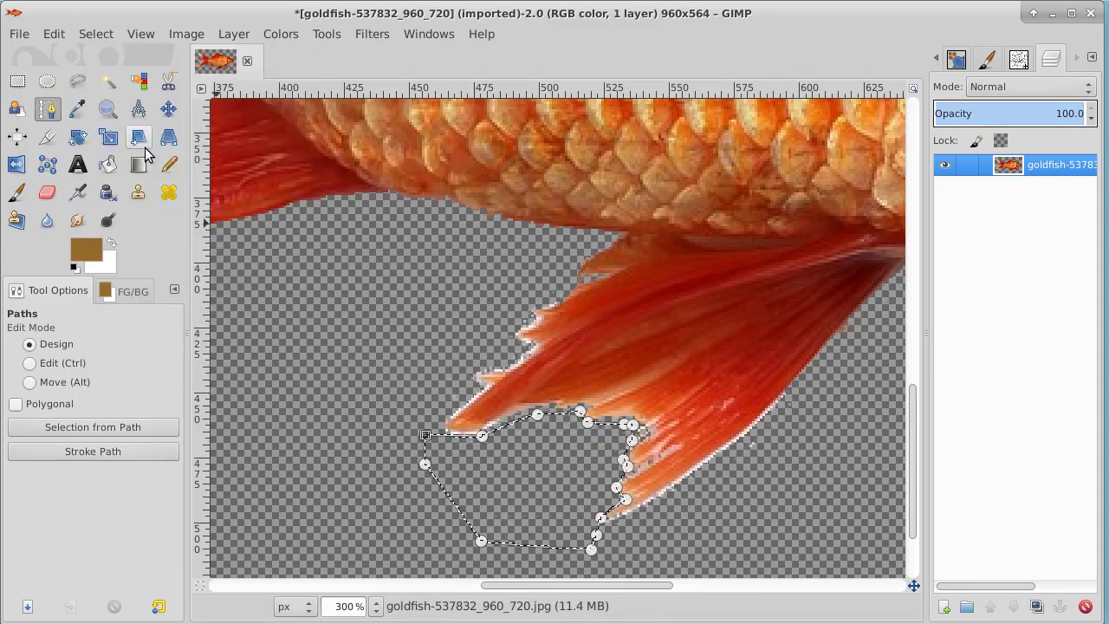
pyautogui.click(96, 34)
pyautogui.click(109, 75)
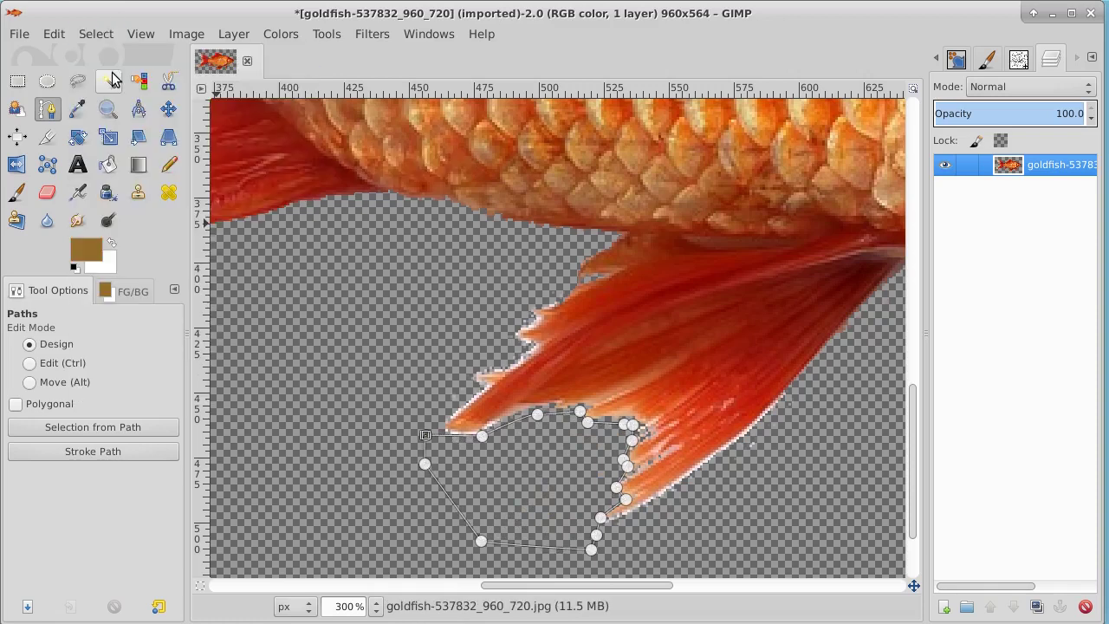
pyautogui.click(76, 113)
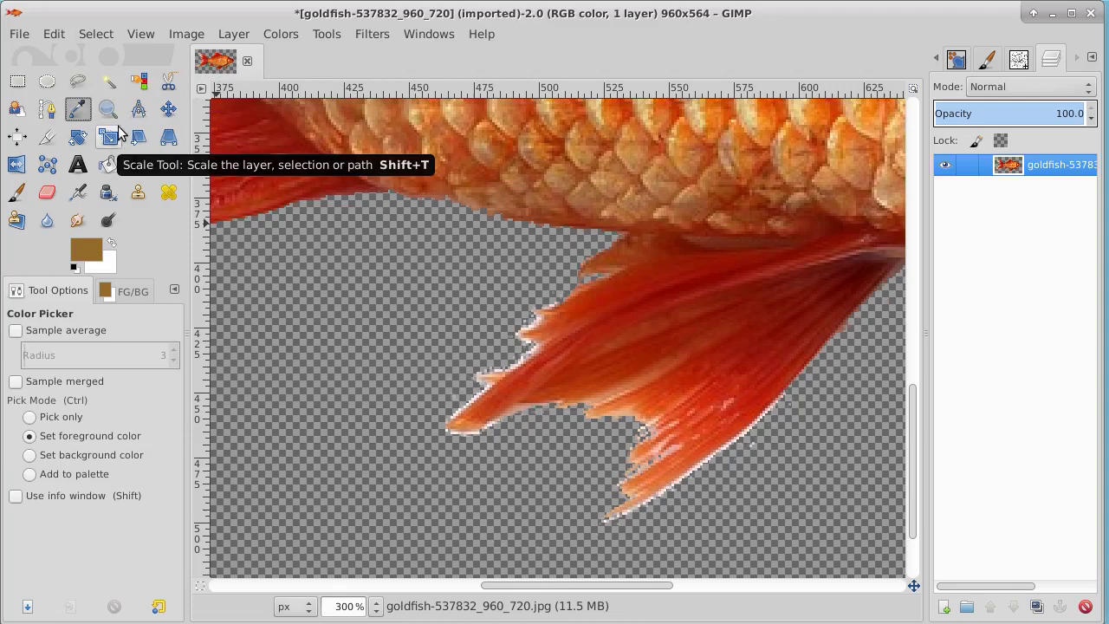
pyautogui.click(107, 110)
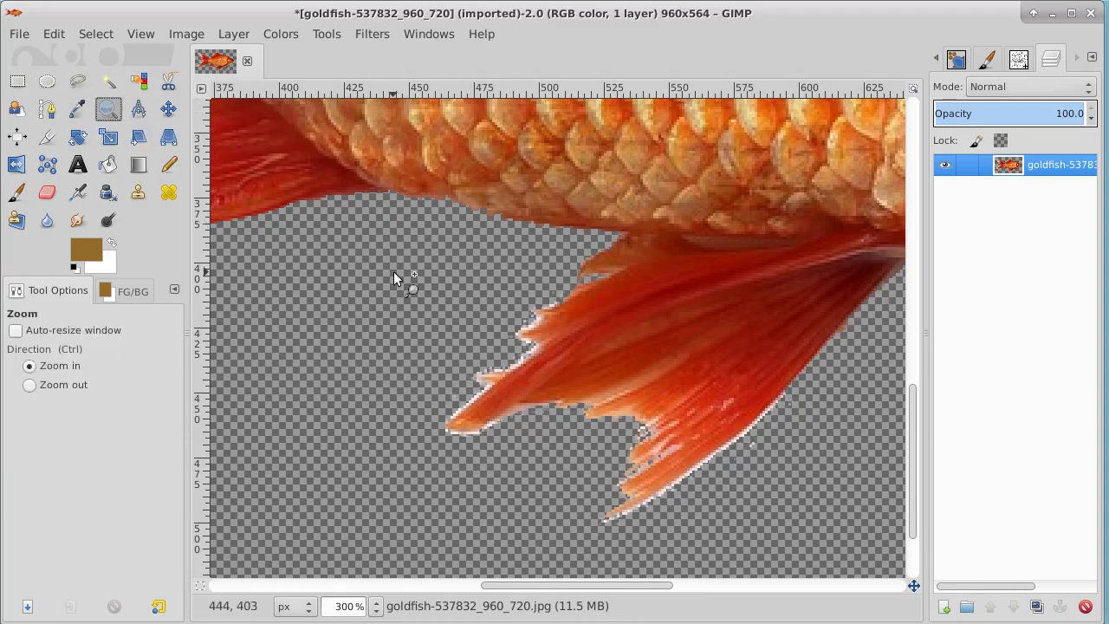
pyautogui.keyDown('ctrl'); pyautogui.click(400, 284); pyautogui.keyUp('ctrl')
pyautogui.keyDown('ctrl'); pyautogui.click(400, 284); pyautogui.keyUp('ctrl')
pyautogui.keyDown('ctrl'); pyautogui.click(400, 284); pyautogui.keyUp('ctrl')
pyautogui.keyDown('ctrl'); pyautogui.click(401, 284); pyautogui.keyUp('ctrl')
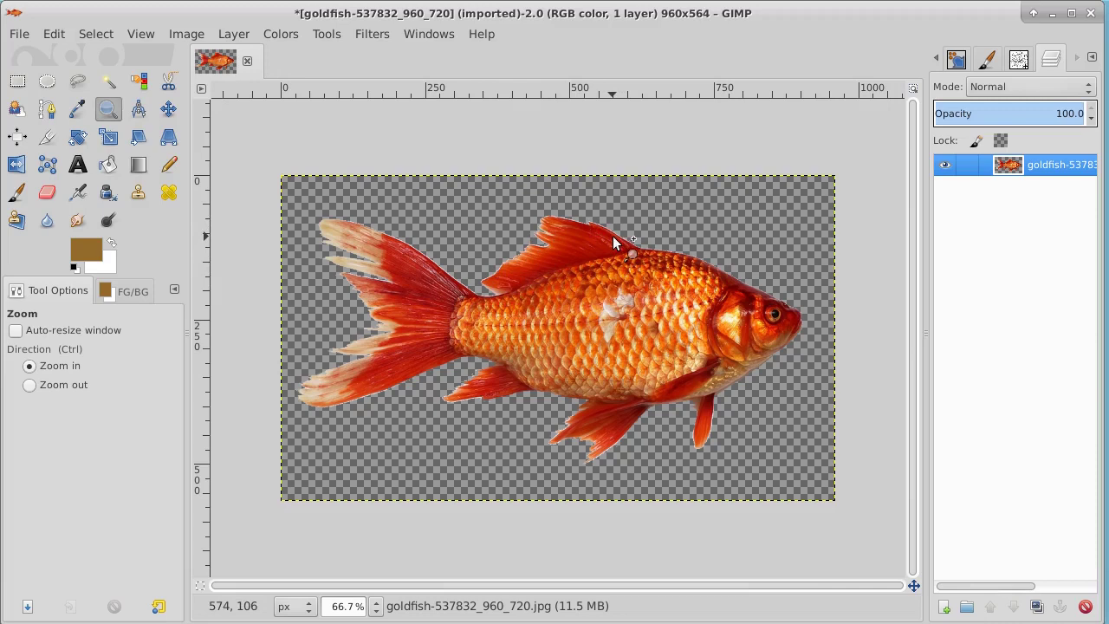
pyautogui.click(108, 82)
pyautogui.click(426, 215)
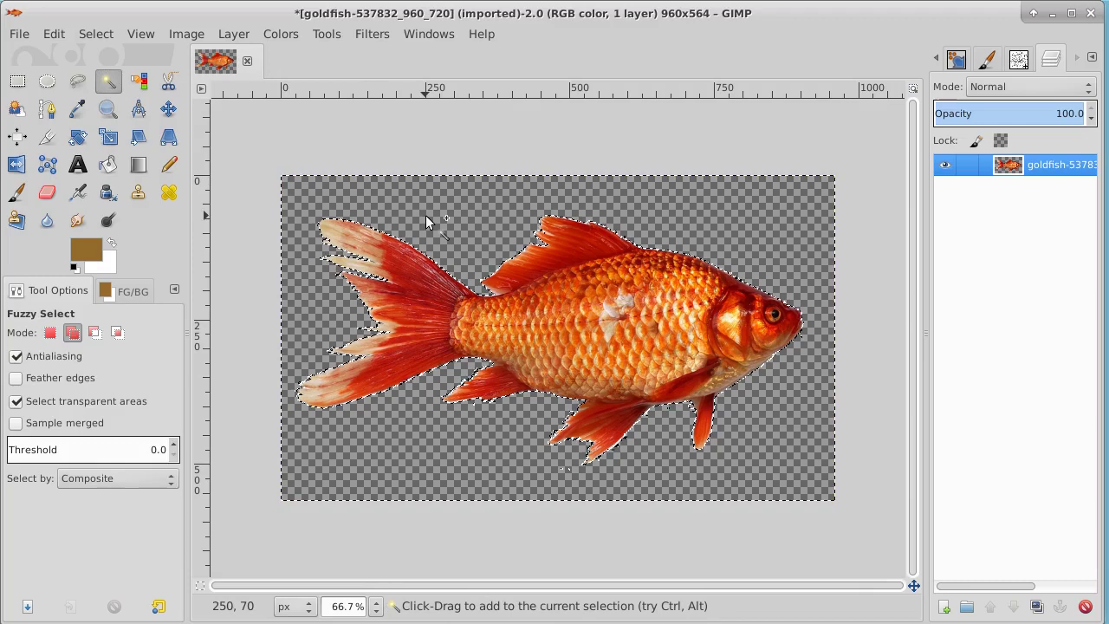
pyautogui.click(101, 34)
pyautogui.click(130, 265)
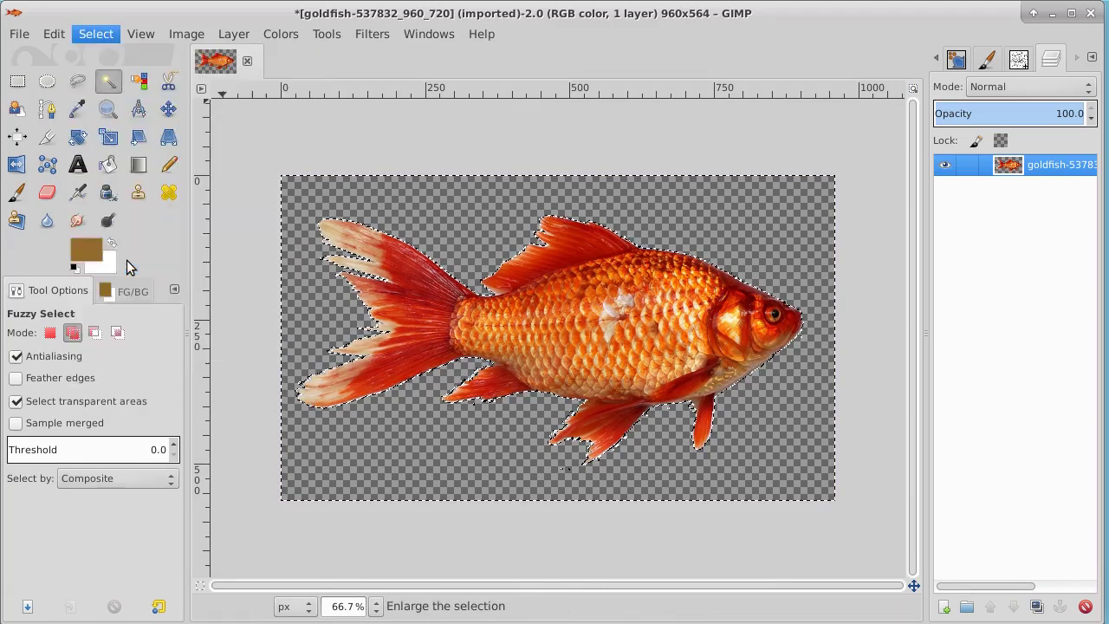
pyautogui.click(218, 321)
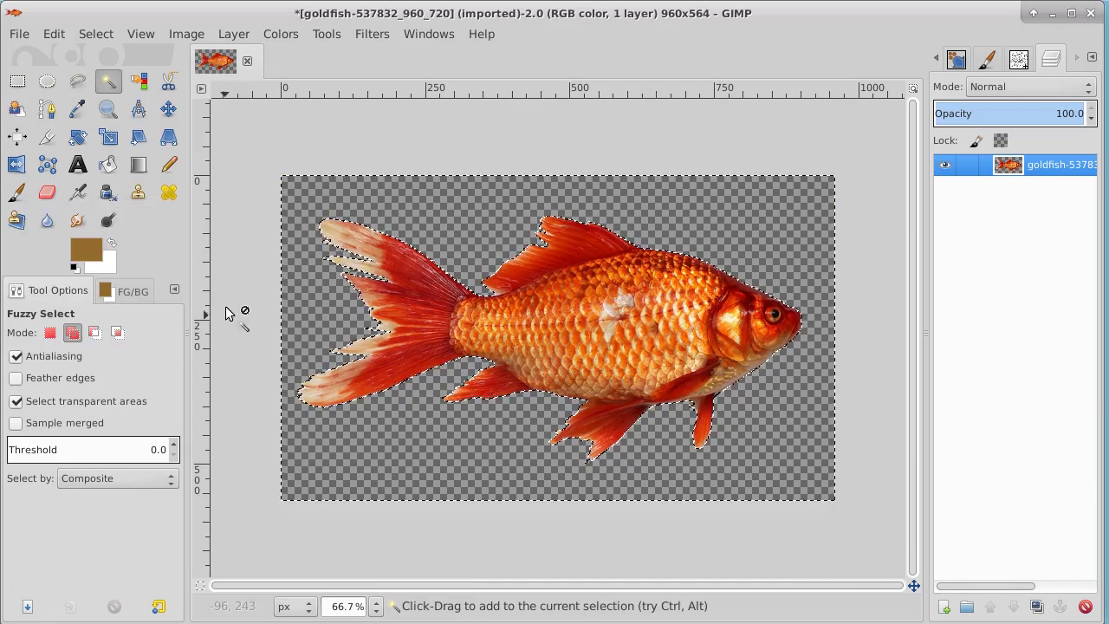
pyautogui.click(87, 35)
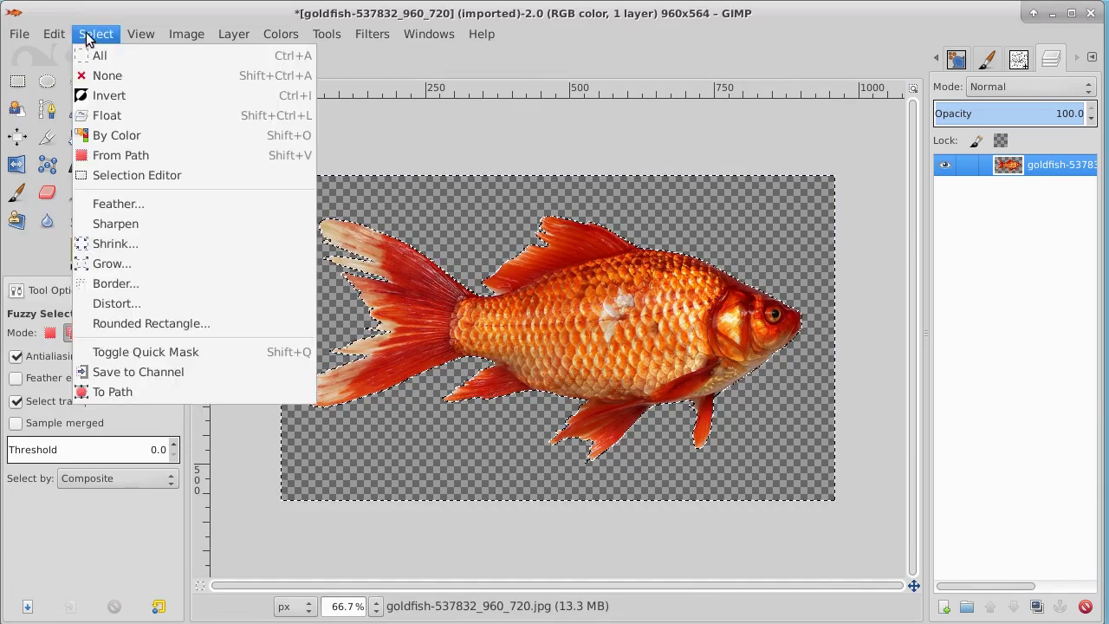
pyautogui.click(97, 77)
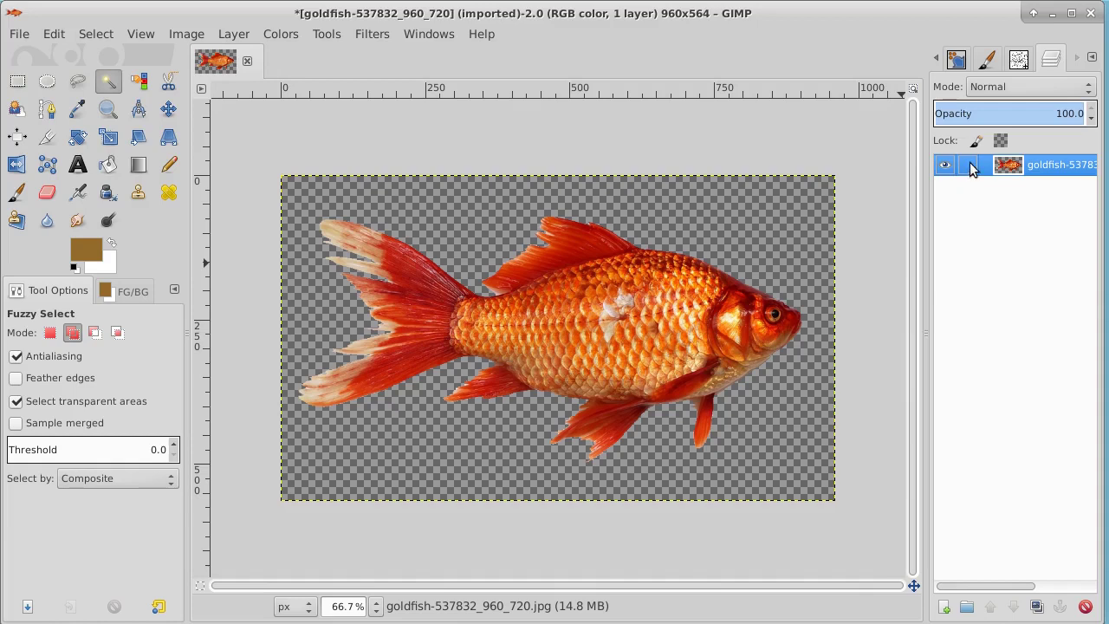
# - Add a new layer beneath the goldfish and bucket-fill it with white
pyautogui.click(944, 607)
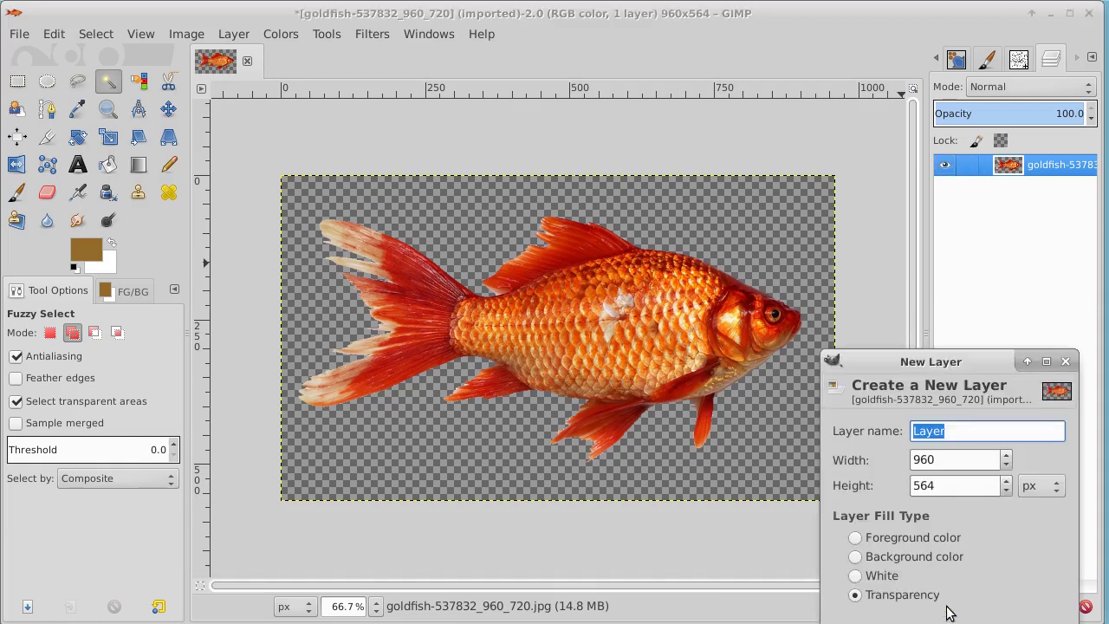
pyautogui.press('Return')
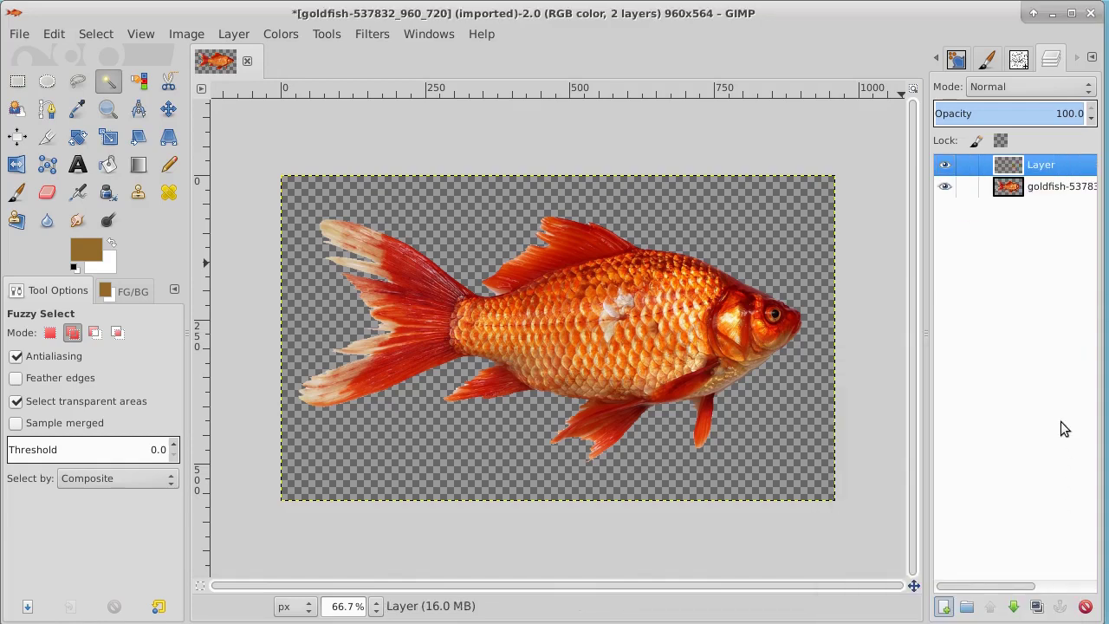
pyautogui.click(1012, 606)
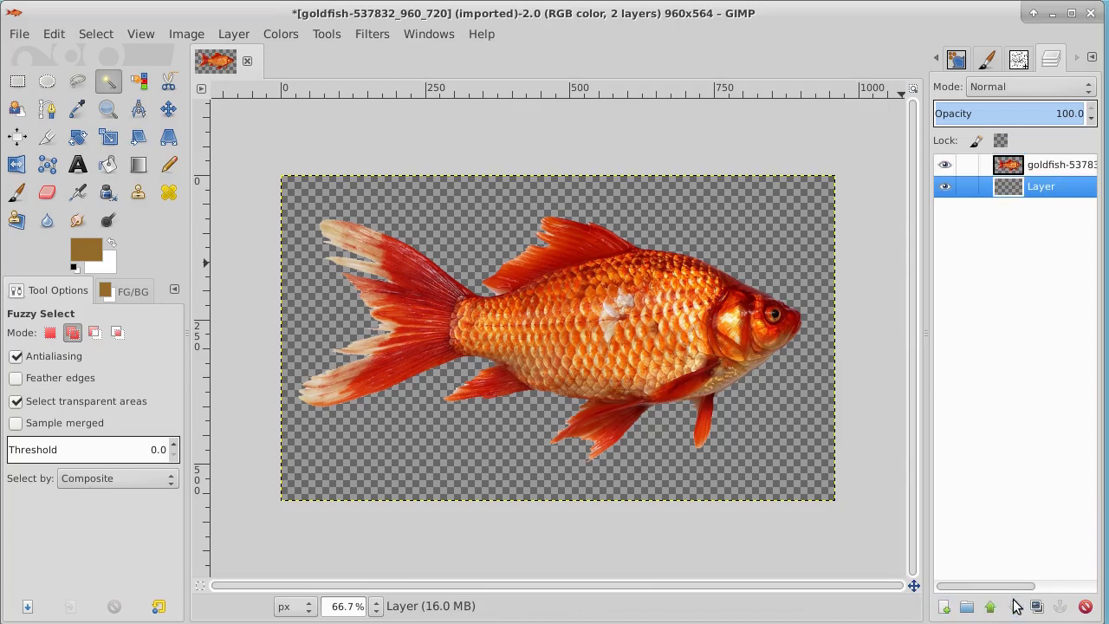
pyautogui.click(112, 241)
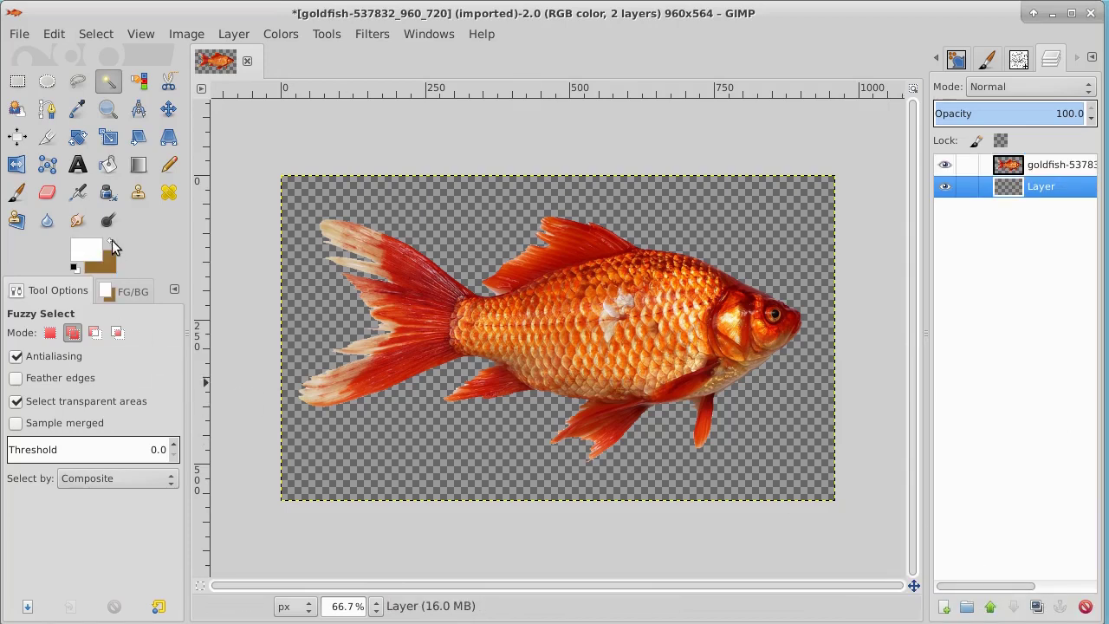
pyautogui.click(108, 165)
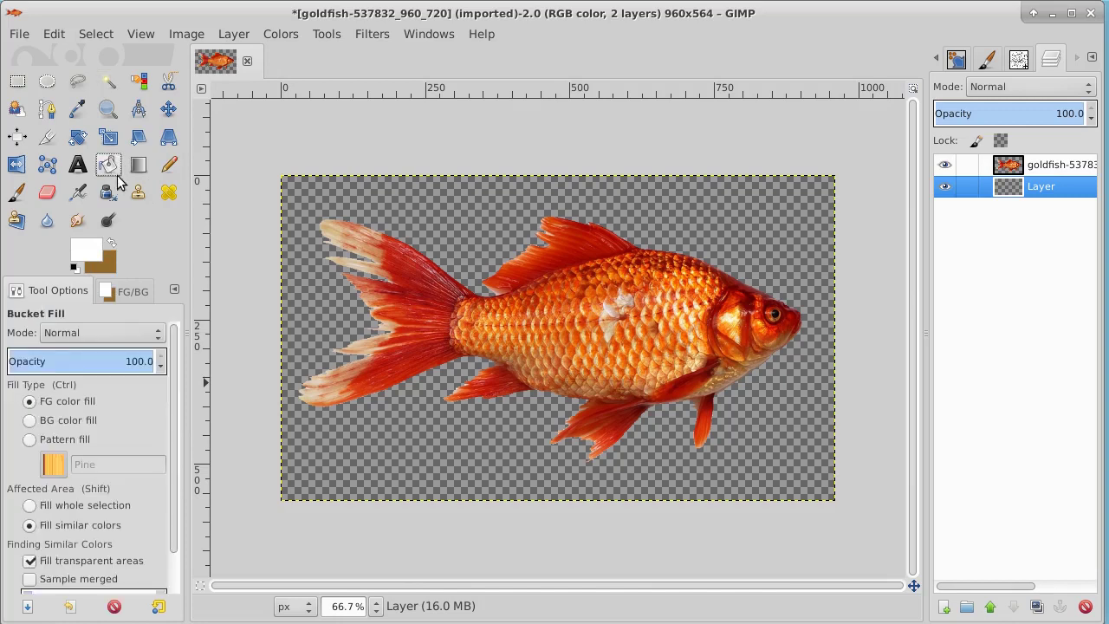
pyautogui.click(797, 425)
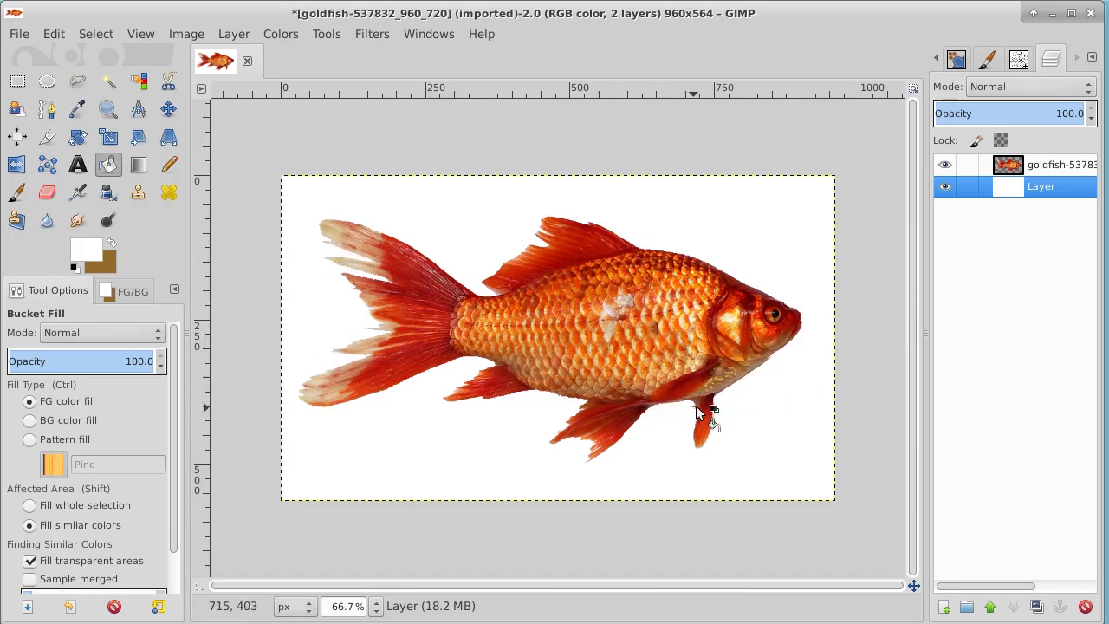
pyautogui.click(1089, 166)
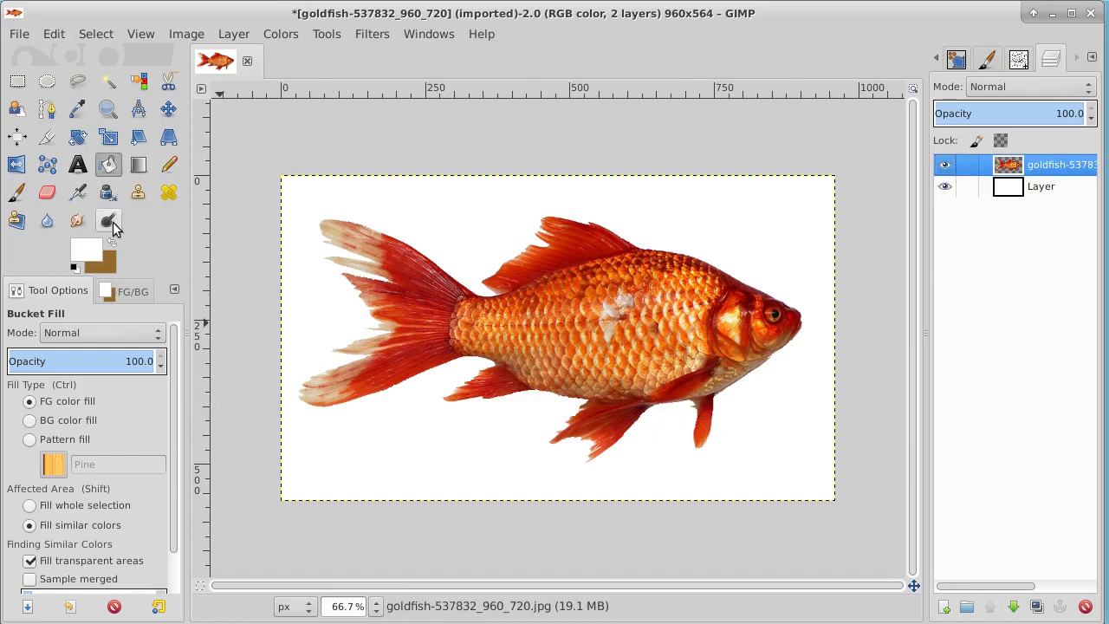
# - Zoom in on the lower fin and toggle the goldfish layer's visibility off and on
pyautogui.click(108, 109)
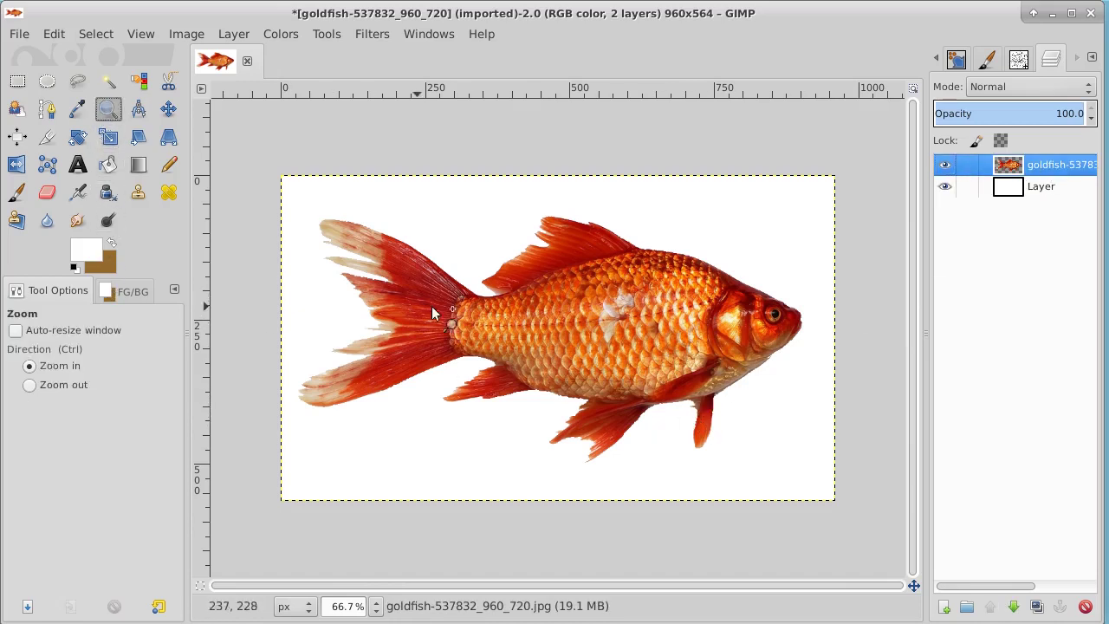
pyautogui.keyDown('ctrl'); pyautogui.click(684, 409); pyautogui.keyUp('ctrl')
pyautogui.click(684, 414)
pyautogui.click(684, 414)
pyautogui.click(684, 413)
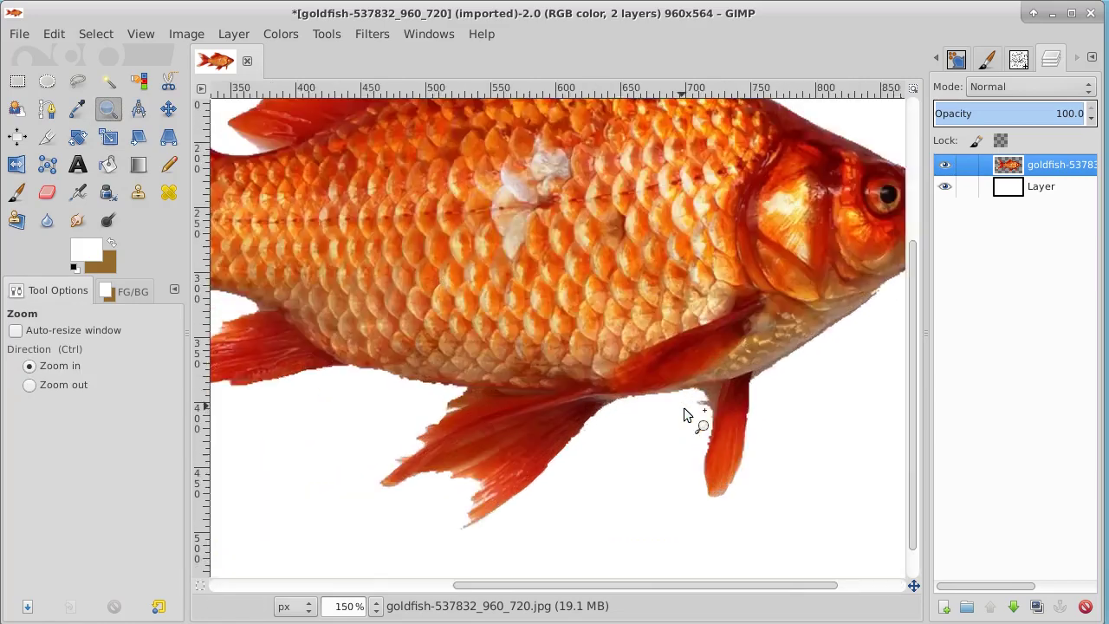
pyautogui.click(685, 413)
pyautogui.click(685, 414)
pyautogui.click(685, 413)
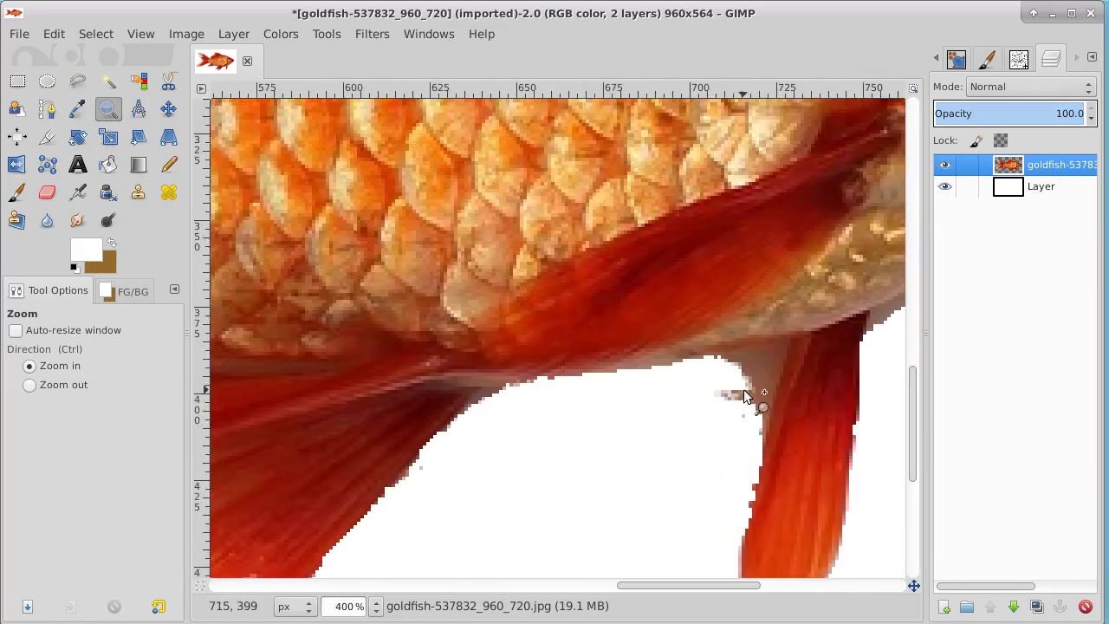
pyautogui.click(945, 165)
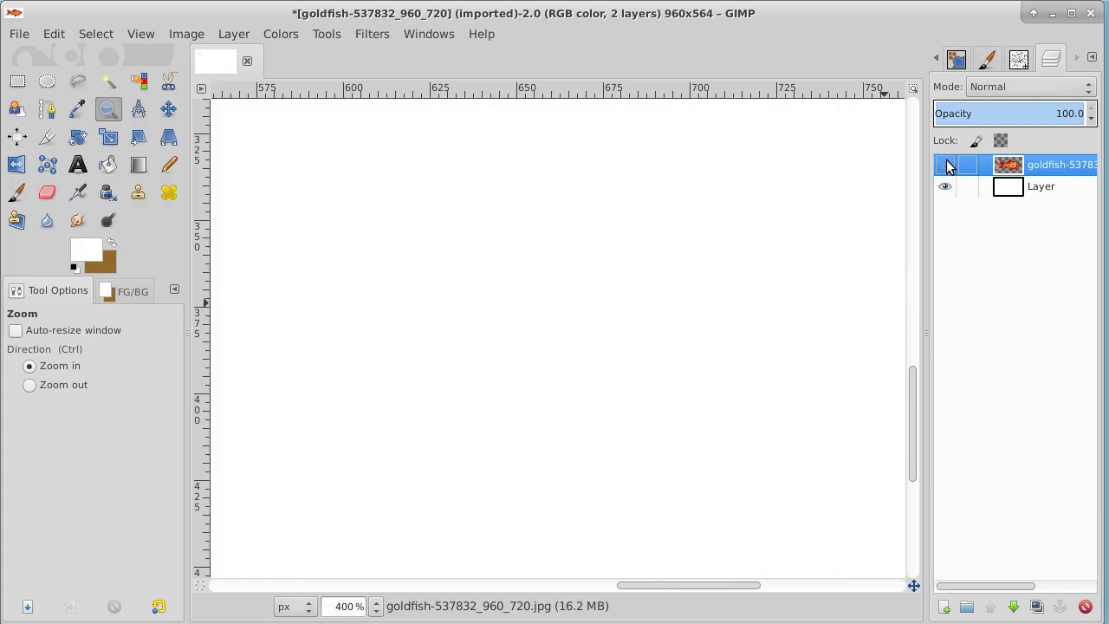
pyautogui.click(945, 164)
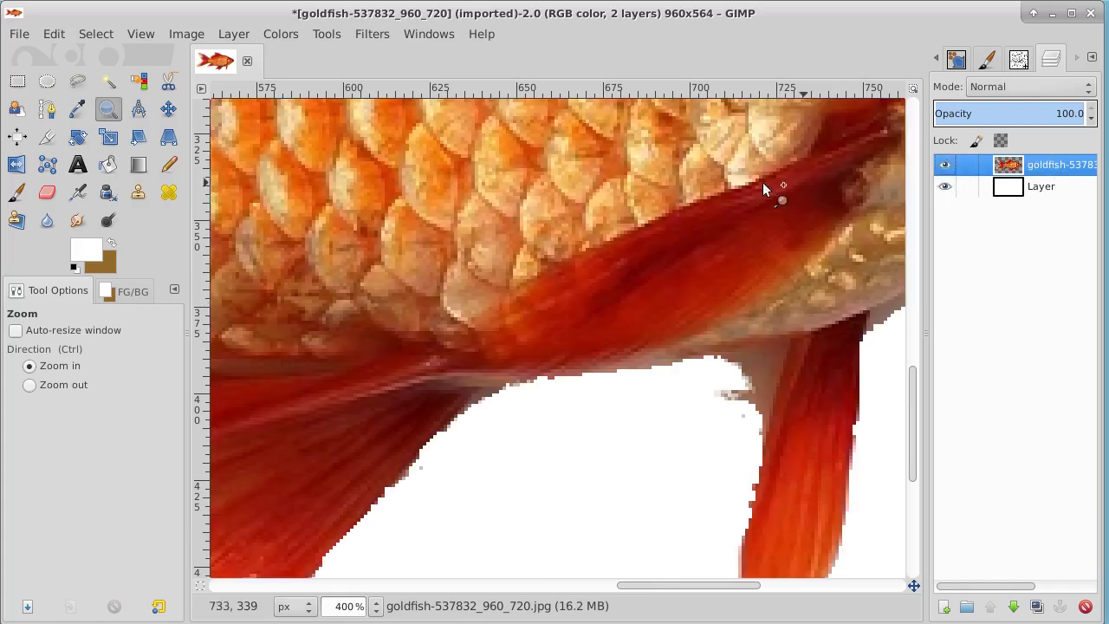
# - Give the Eraser the 2. Hardness 100 brush and zoom back out to 100%
pyautogui.click(47, 192)
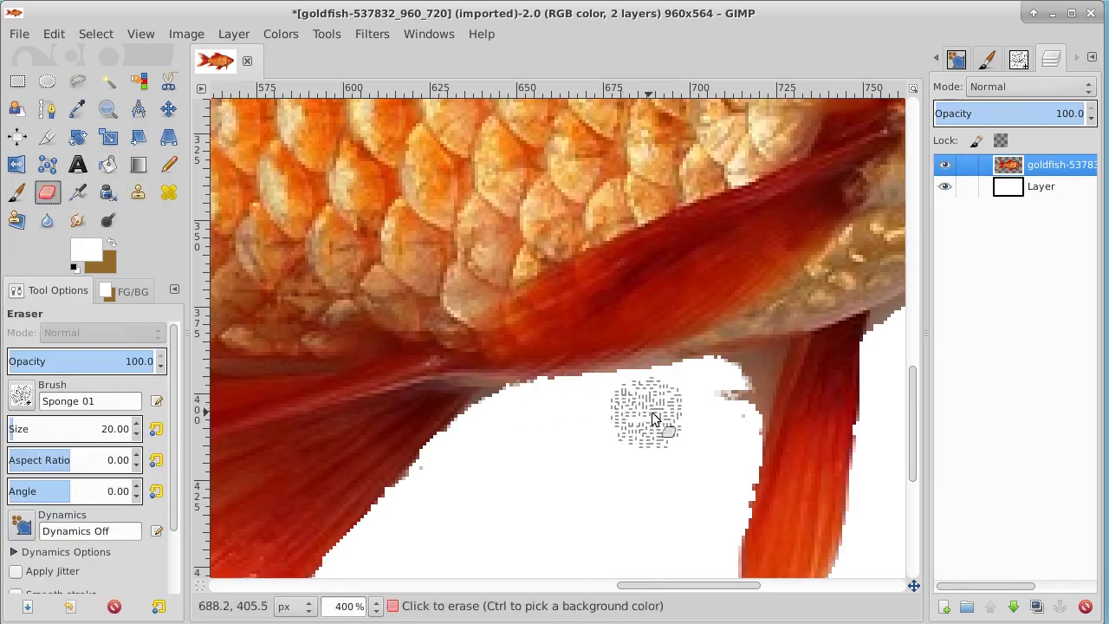
pyautogui.click(21, 396)
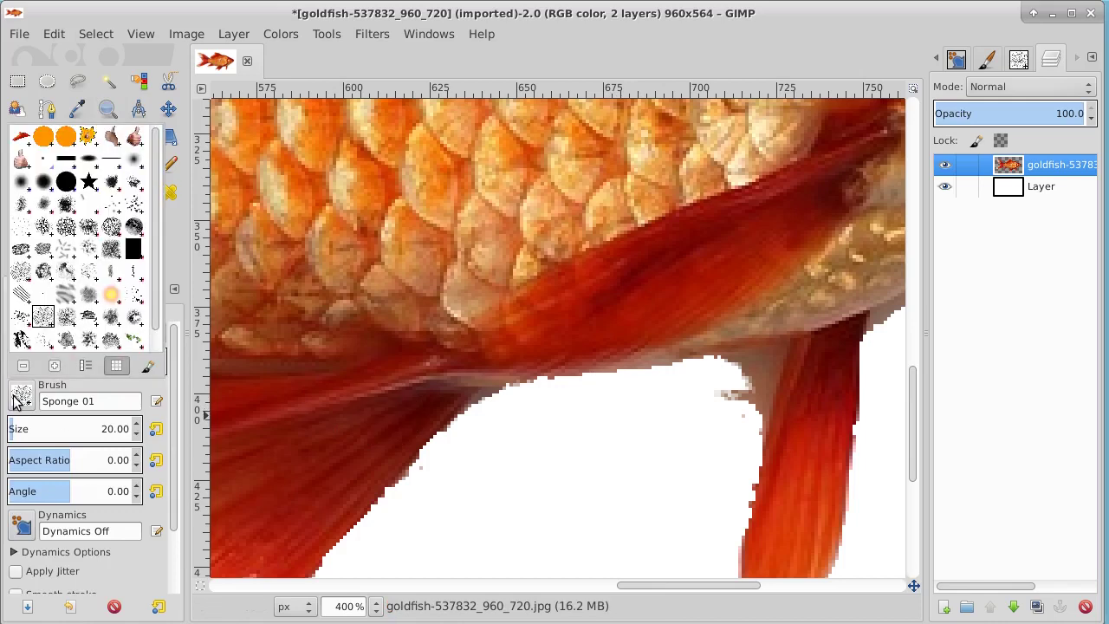
pyautogui.doubleClick(66, 183)
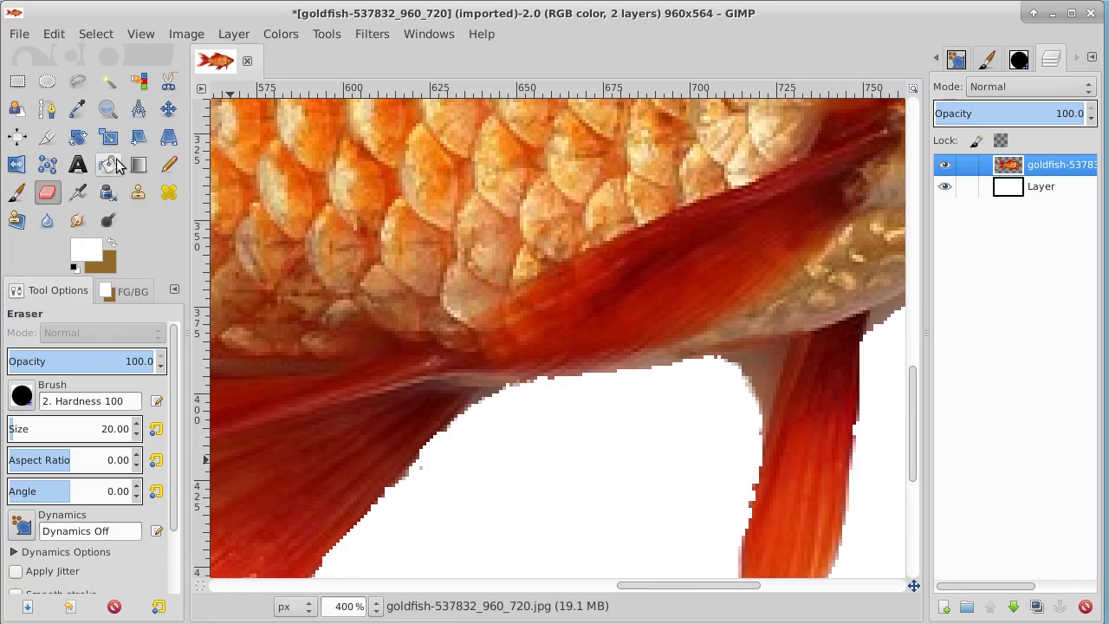
pyautogui.click(108, 109)
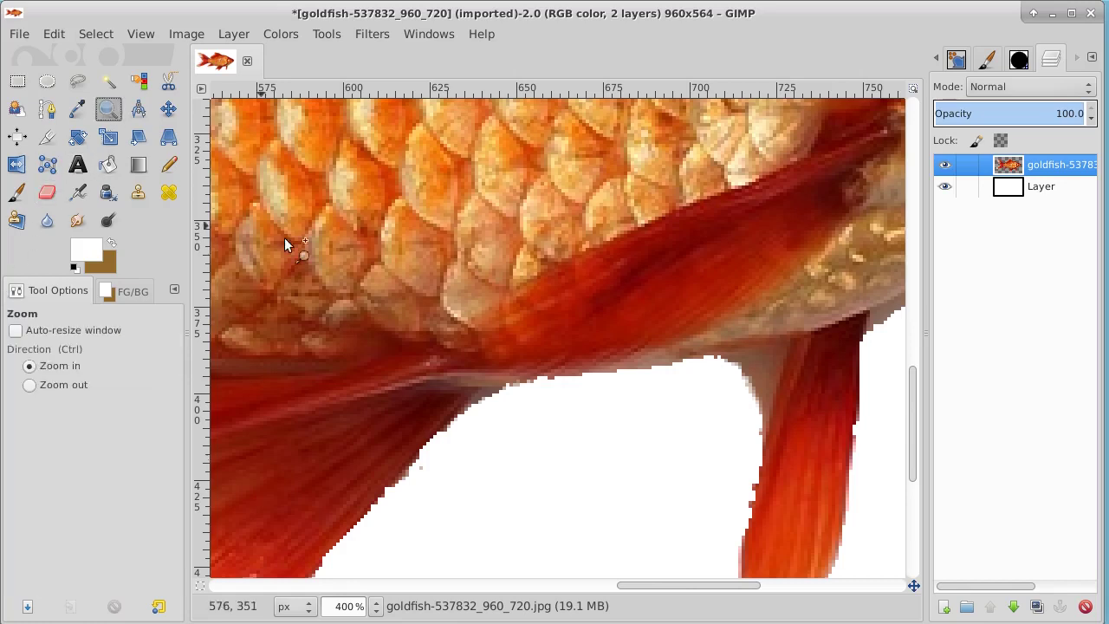
pyautogui.keyDown('ctrl'); pyautogui.click(532, 372); pyautogui.keyUp('ctrl')
pyautogui.keyDown('ctrl'); pyautogui.click(532, 371); pyautogui.keyUp('ctrl')
pyautogui.keyDown('ctrl'); pyautogui.click(532, 372); pyautogui.keyUp('ctrl')
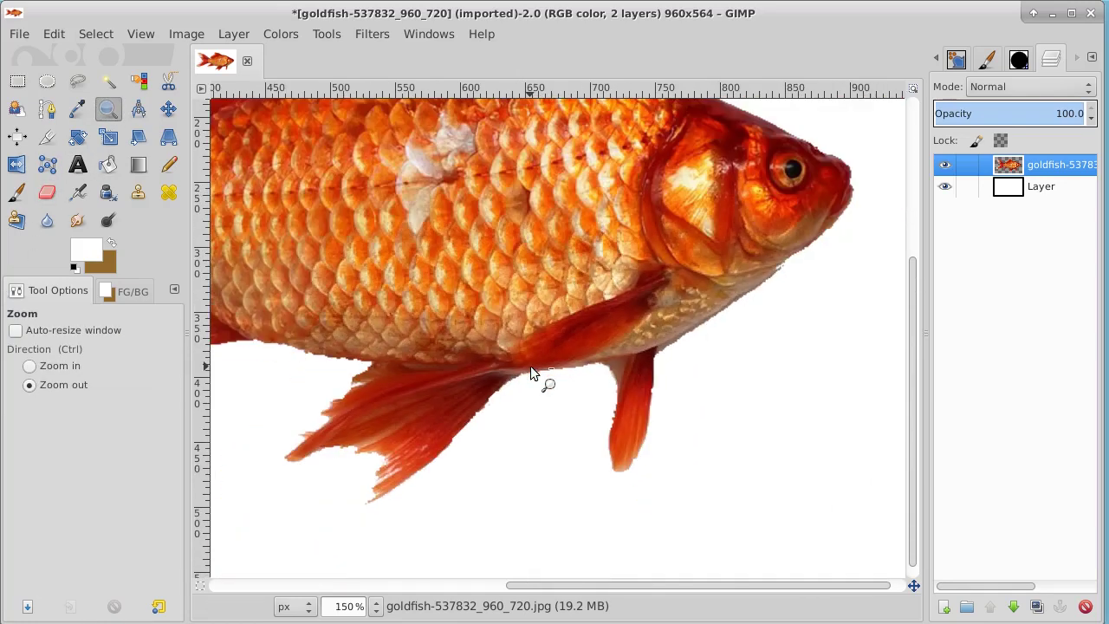
pyautogui.keyDown('ctrl'); pyautogui.click(532, 371); pyautogui.keyUp('ctrl')
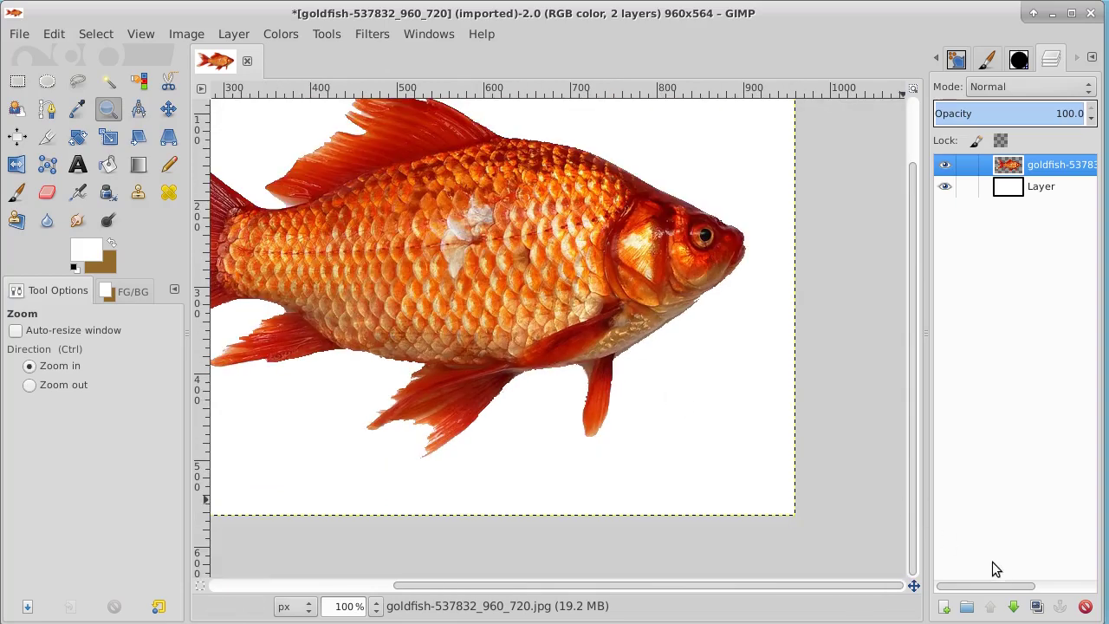
pyautogui.moveTo(911, 550); pyautogui.dragTo(924, 451)
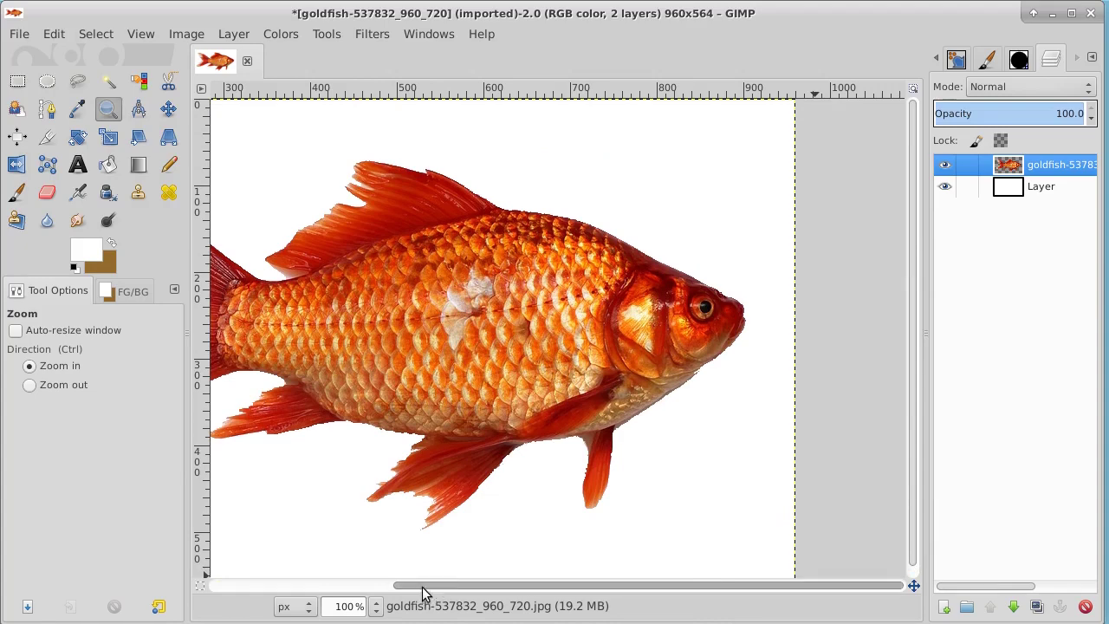
pyautogui.moveTo(425, 596); pyautogui.dragTo(277, 595)
# - Hide the white background layer and fit the image in the window
pyautogui.click(945, 187)
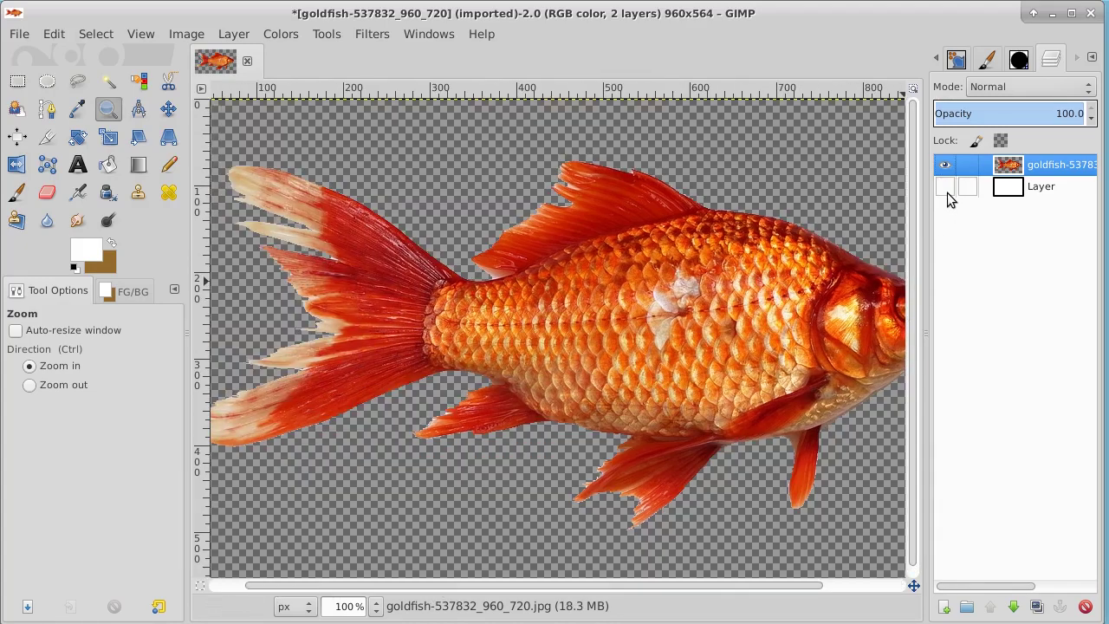
pyautogui.click(174, 36)
pyautogui.moveTo(138, 35)
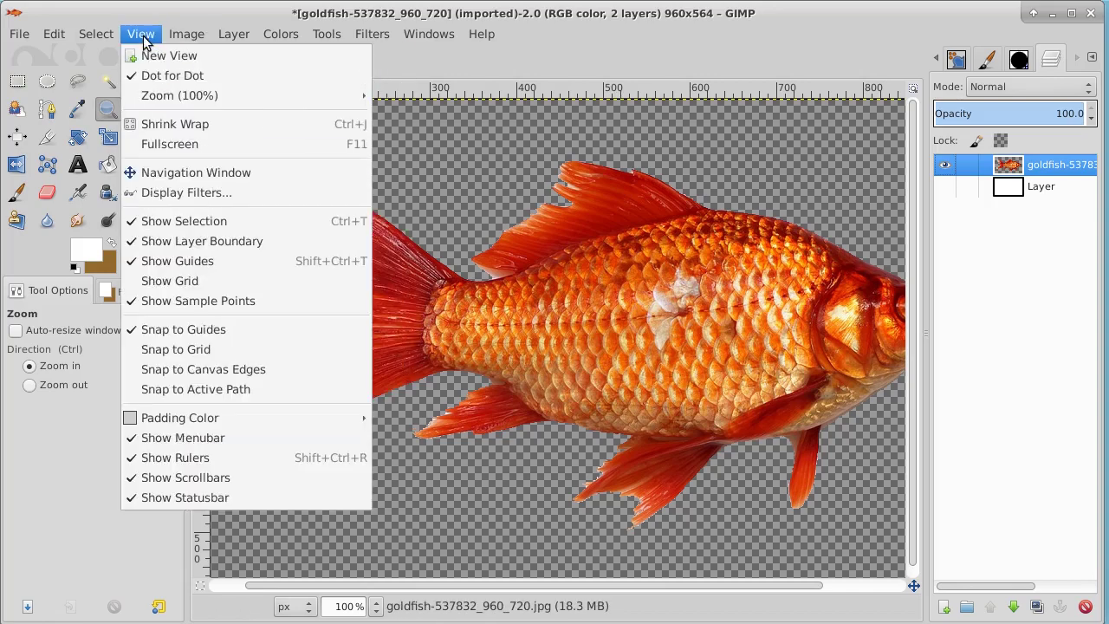
pyautogui.moveTo(308, 97)
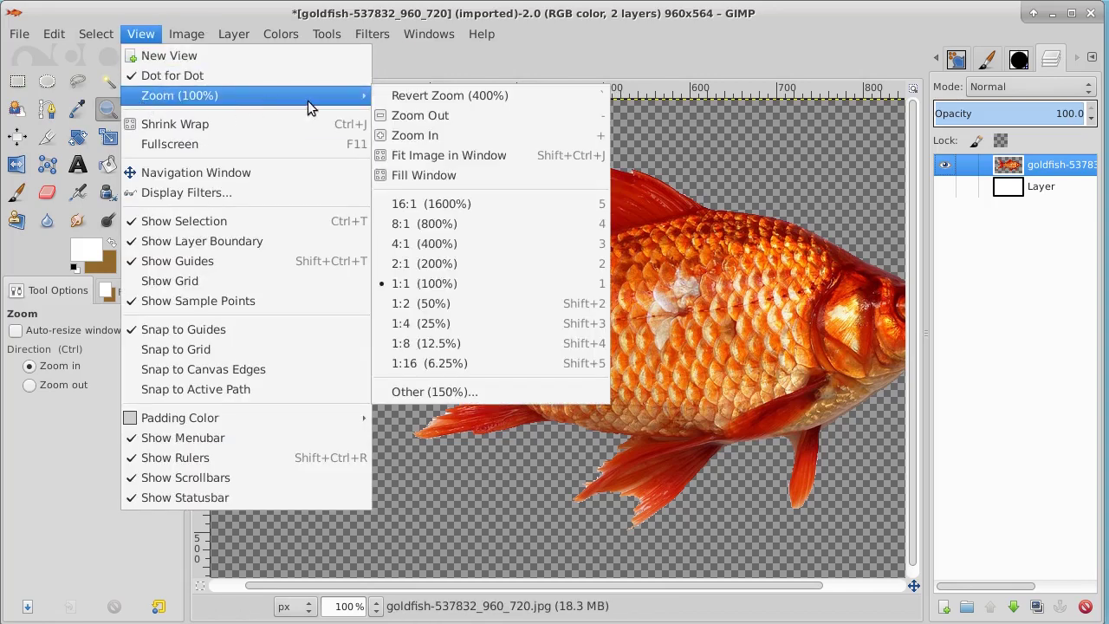
pyautogui.click(472, 153)
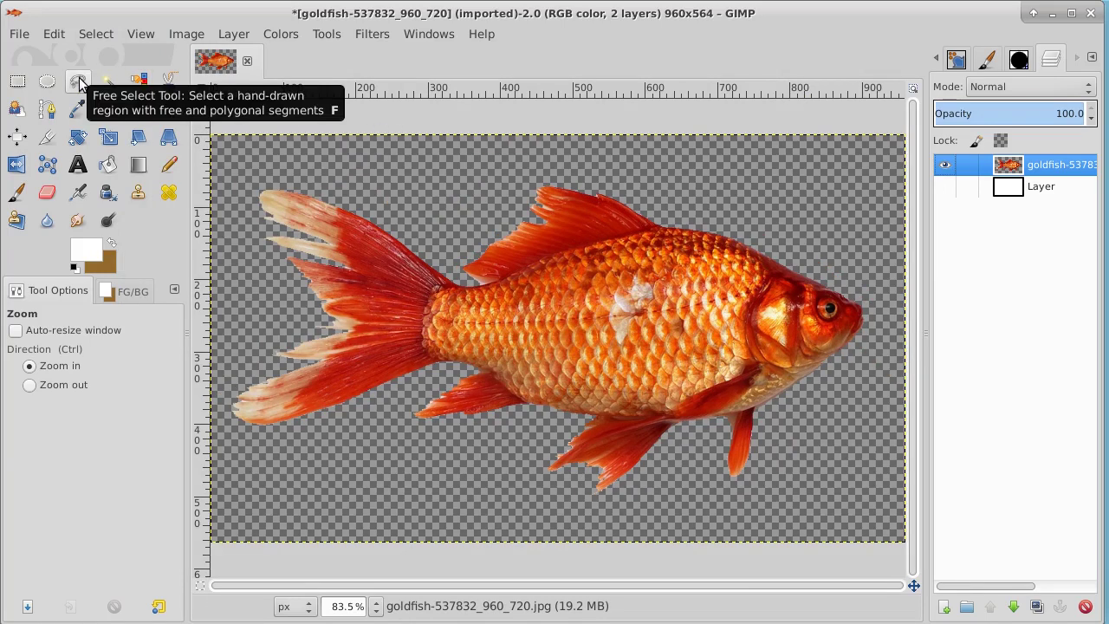
# - Select the goldfish by inverting a background selection, copy it, and paste it as a new image
pyautogui.click(108, 80)
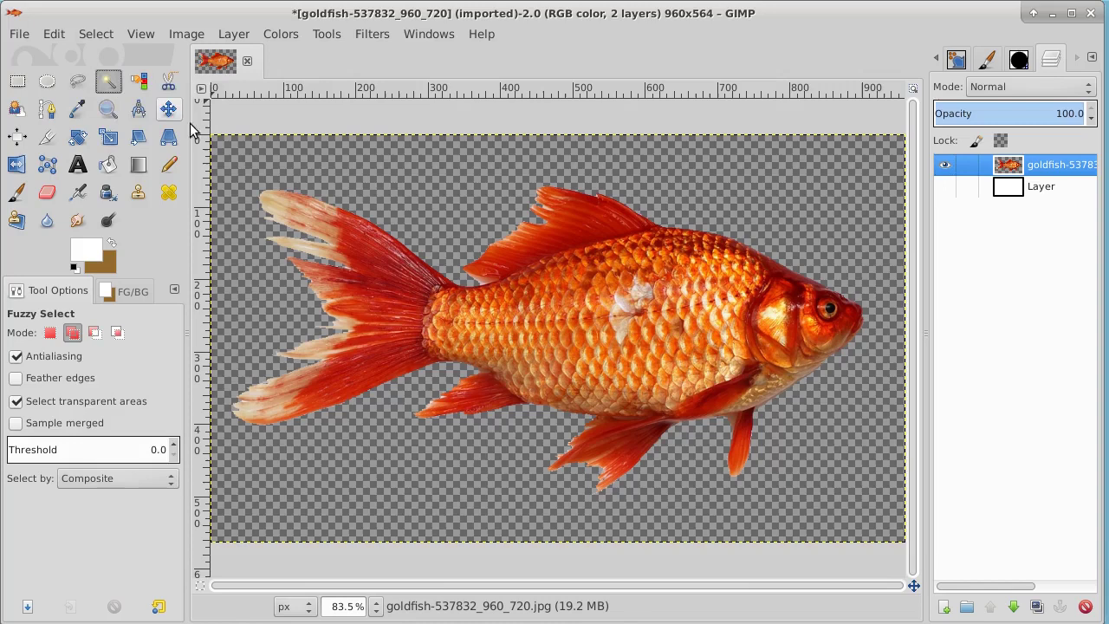
pyautogui.click(412, 199)
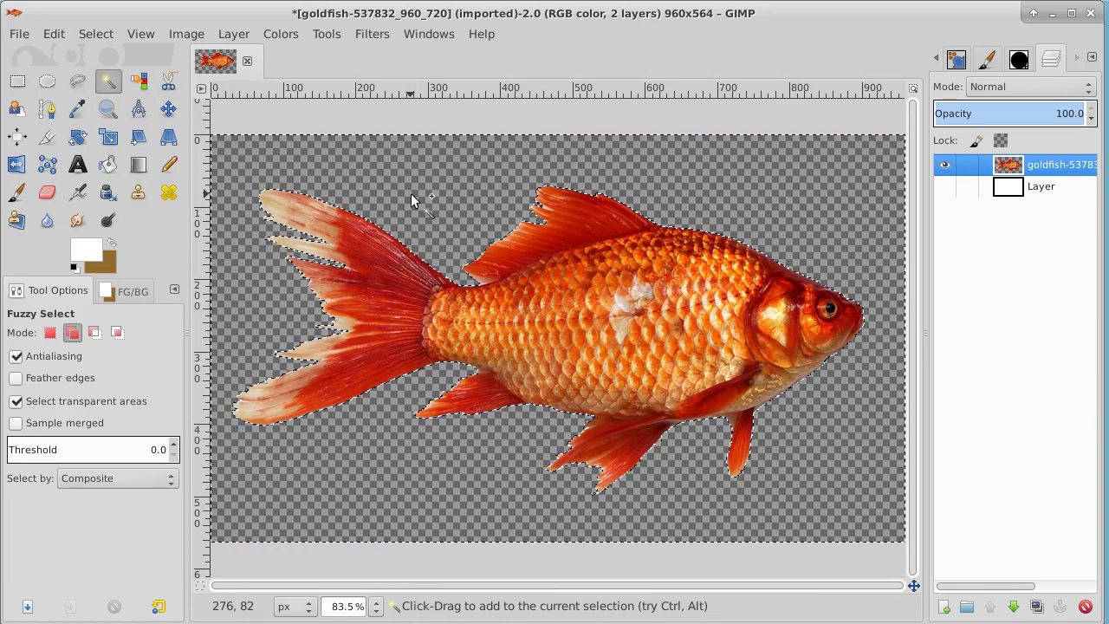
pyautogui.click(95, 33)
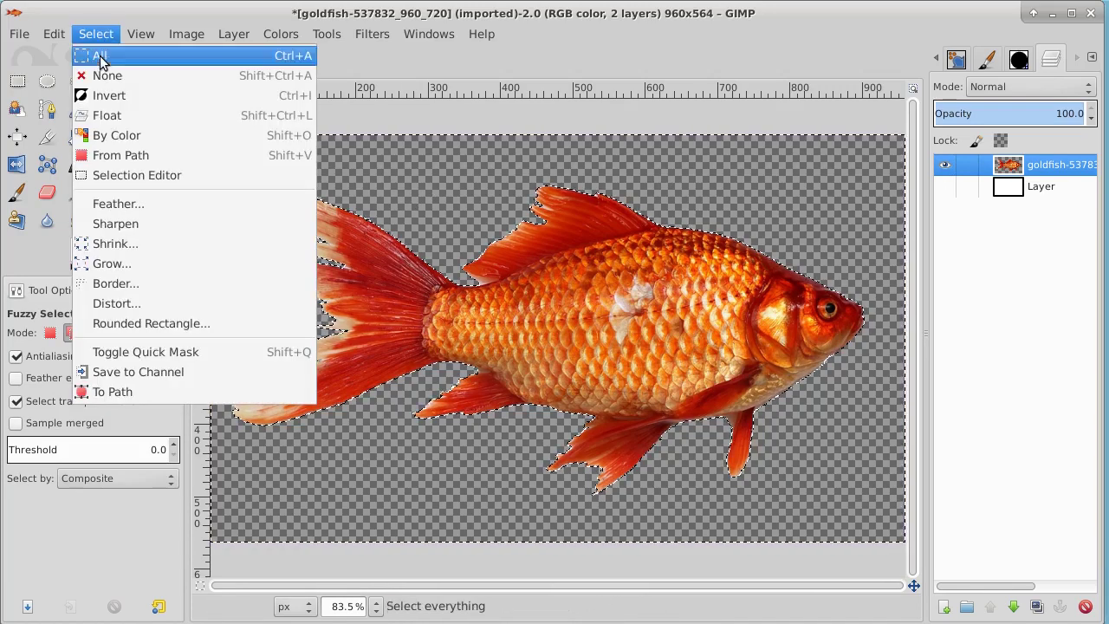
pyautogui.click(102, 95)
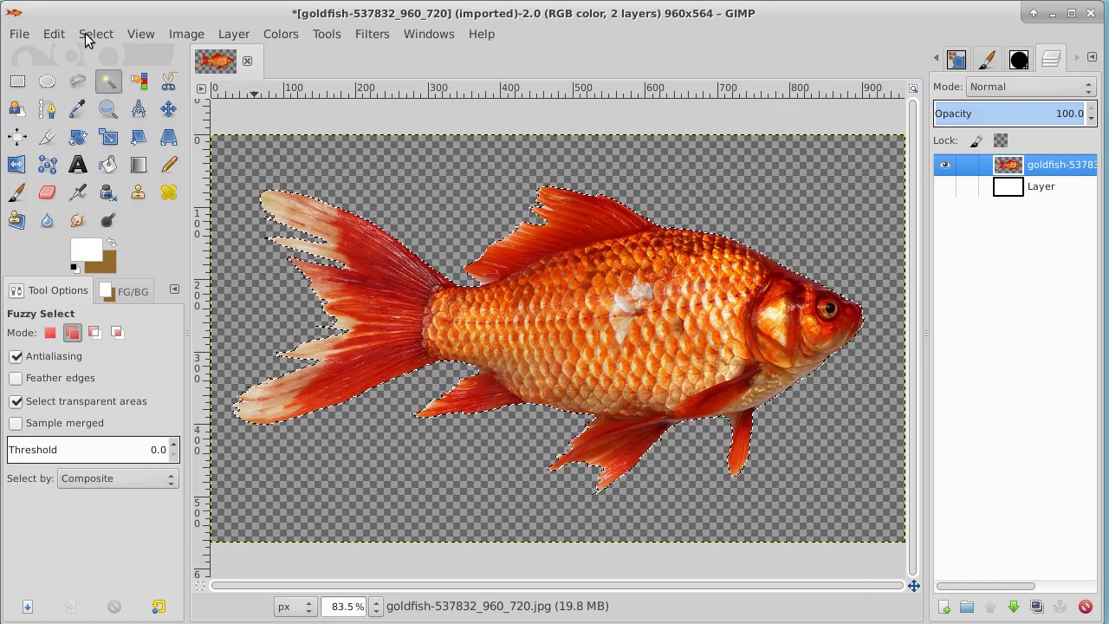
pyautogui.click(53, 34)
pyautogui.click(71, 165)
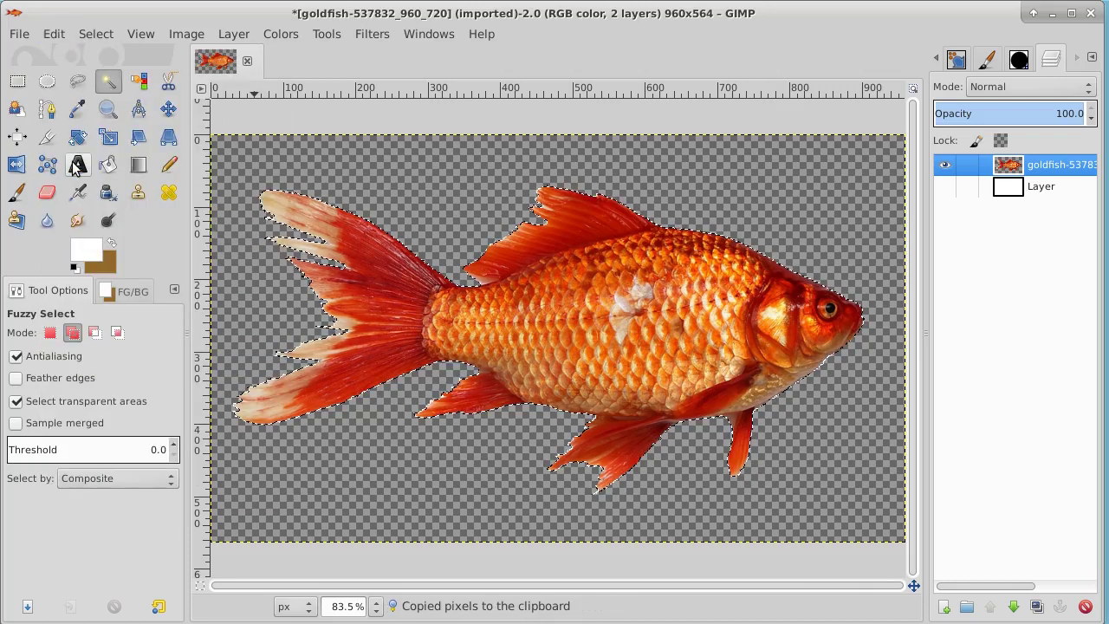
pyautogui.click(54, 34)
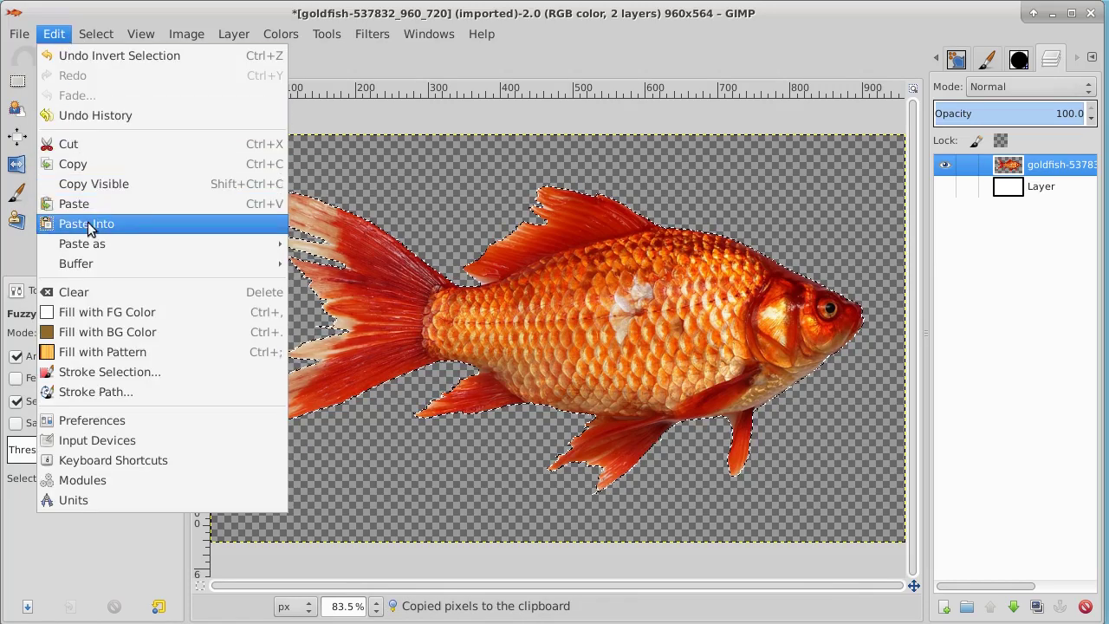
pyautogui.moveTo(93, 245)
pyautogui.click(362, 245)
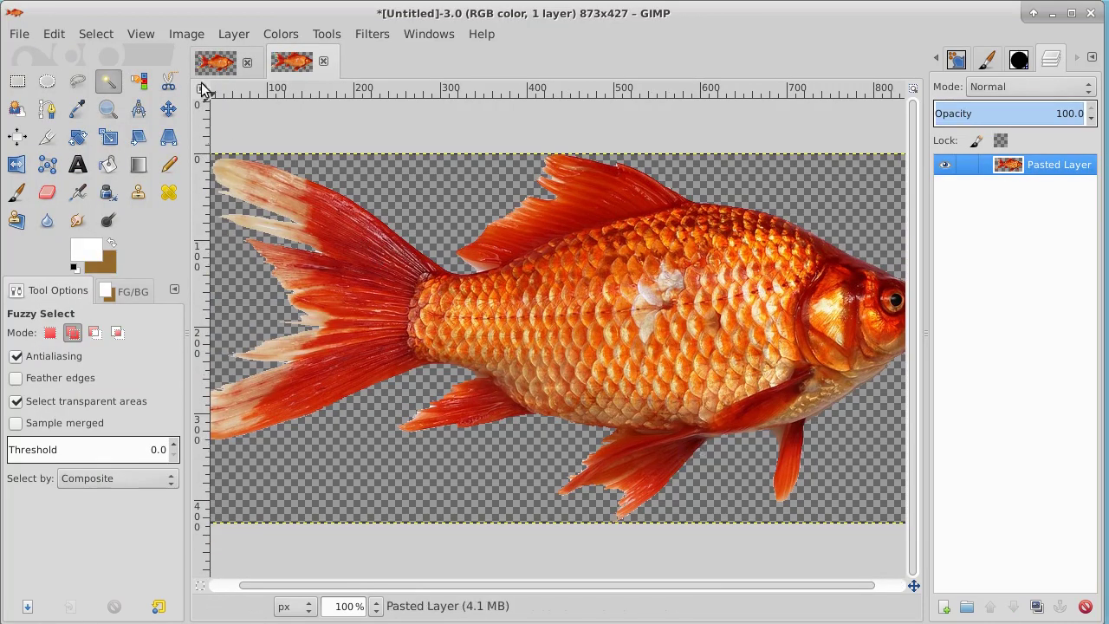
# - Fit the new fish image in the window and fuzzy-select the transparent area around the tail and top fin
pyautogui.click(141, 33)
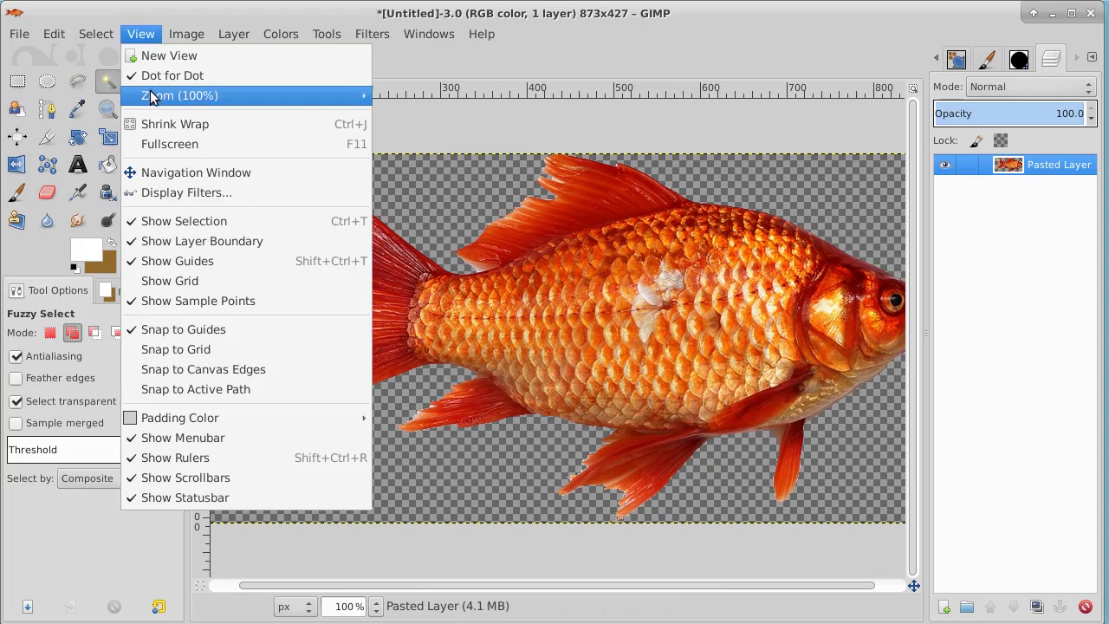
pyautogui.moveTo(156, 95)
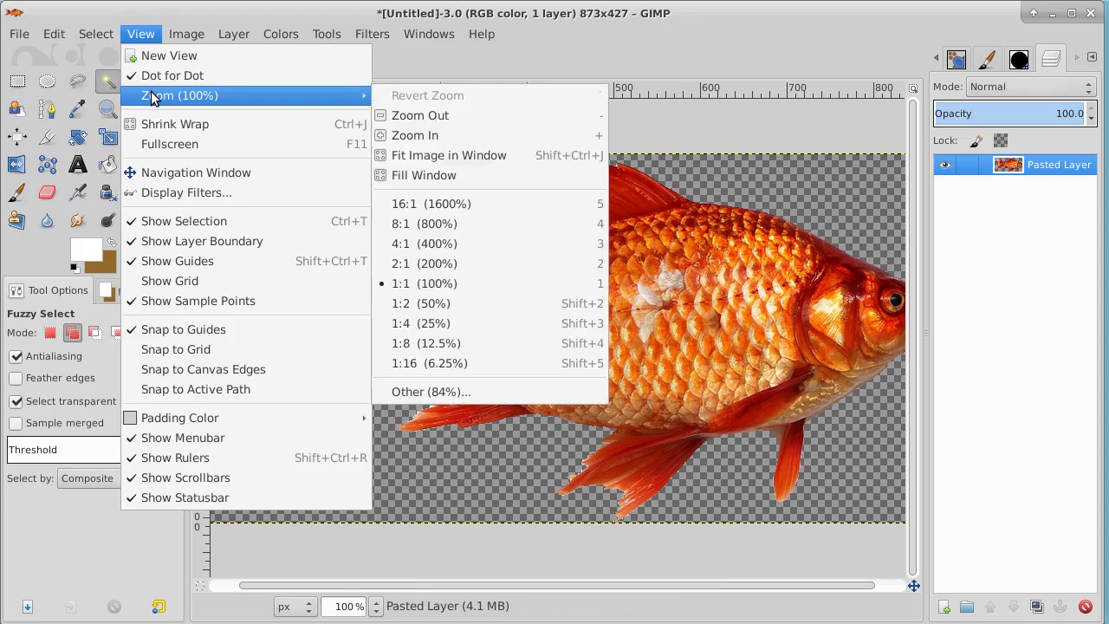
pyautogui.click(499, 159)
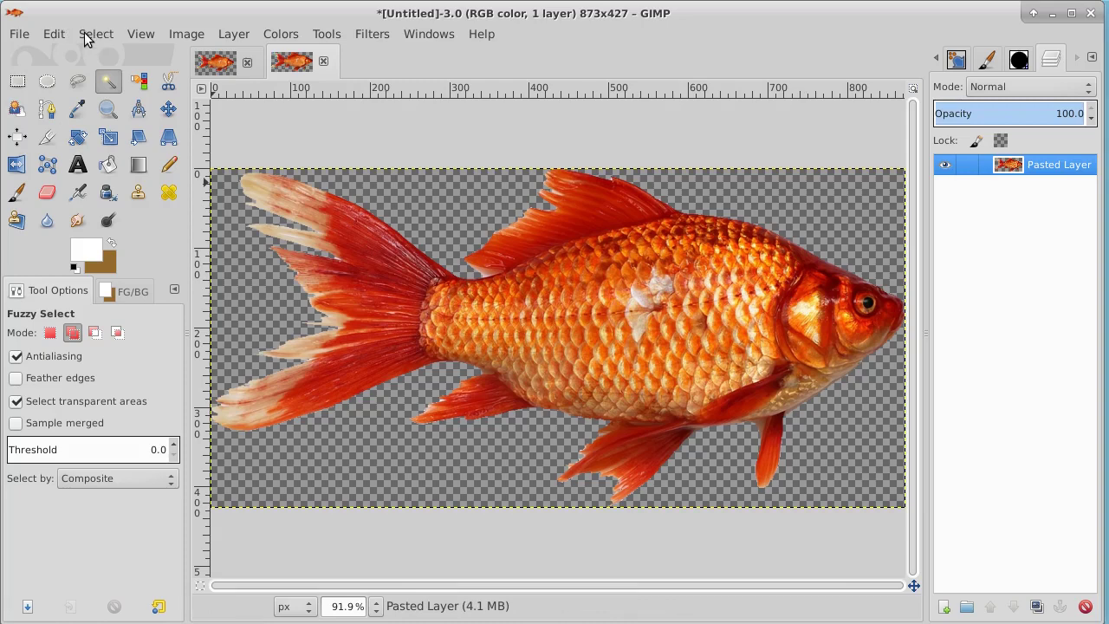
pyautogui.click(139, 81)
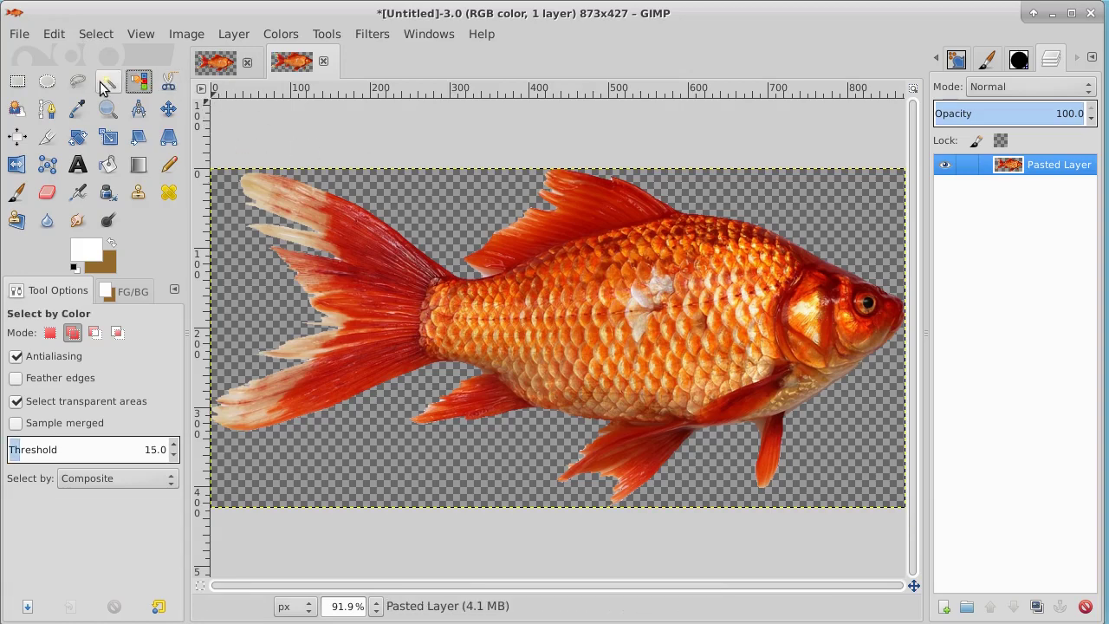
pyautogui.click(103, 83)
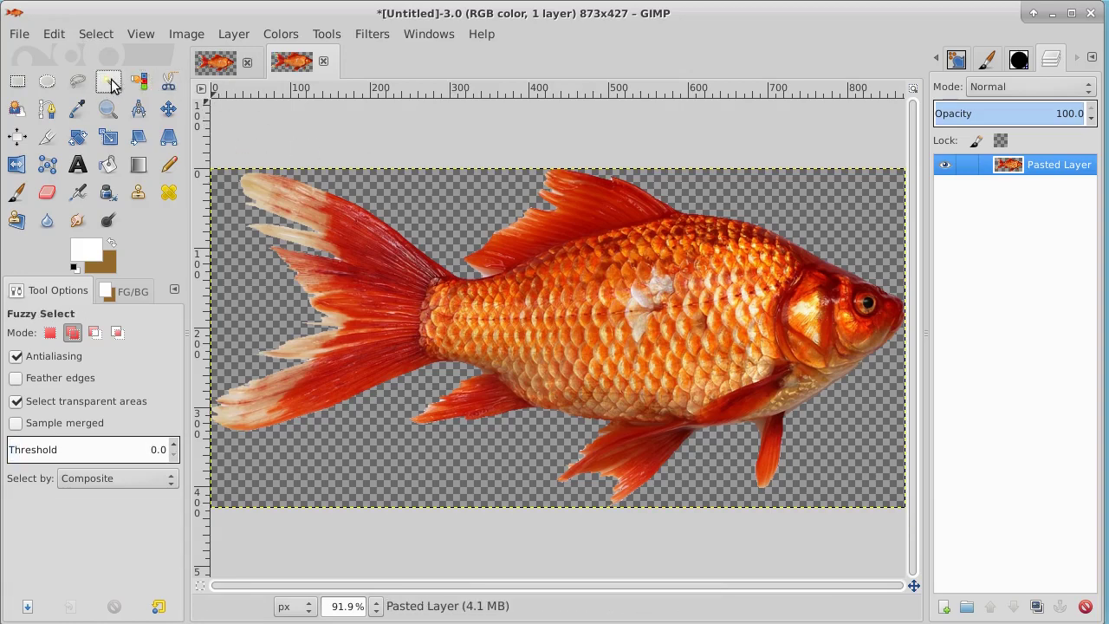
pyautogui.click(428, 216)
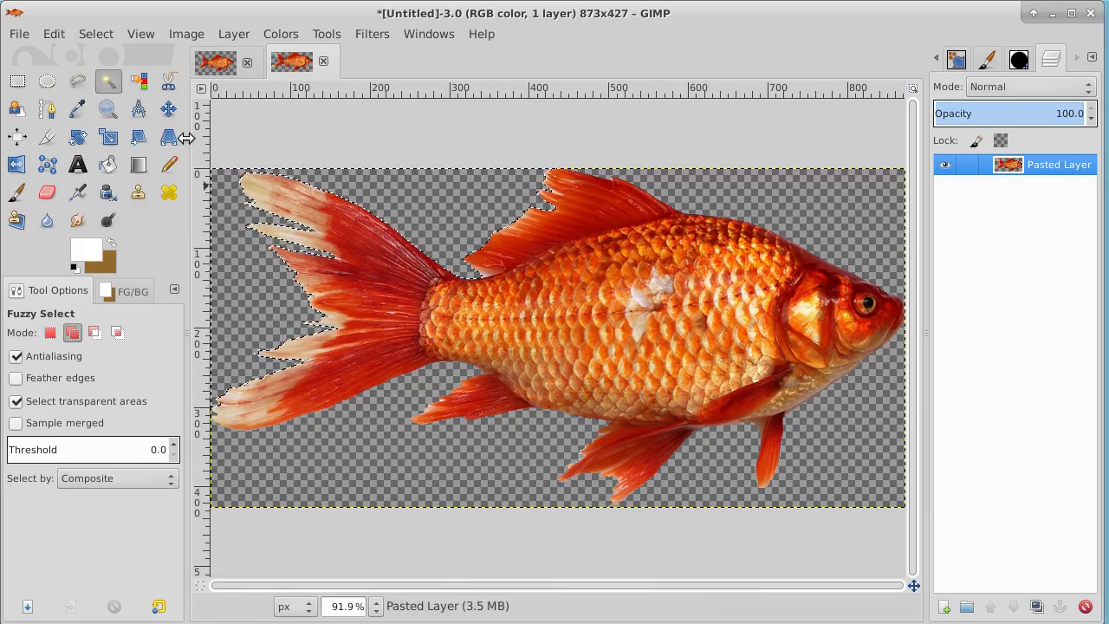
pyautogui.click(137, 81)
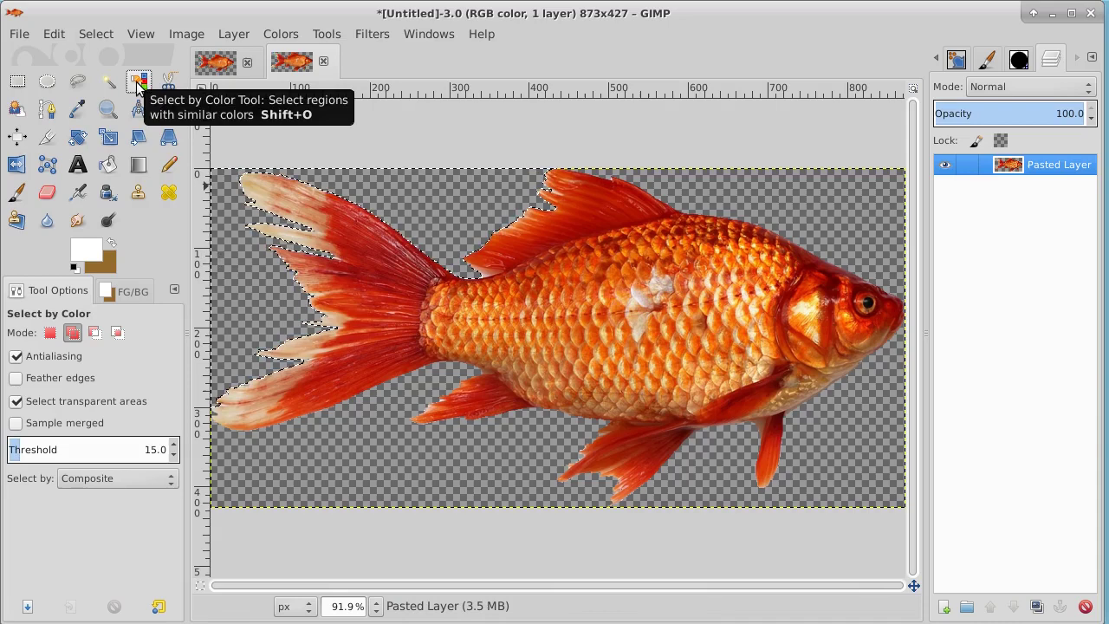
# - Select all transparent area with Select by Color, then invert so the goldfish is selected
pyautogui.click(379, 447)
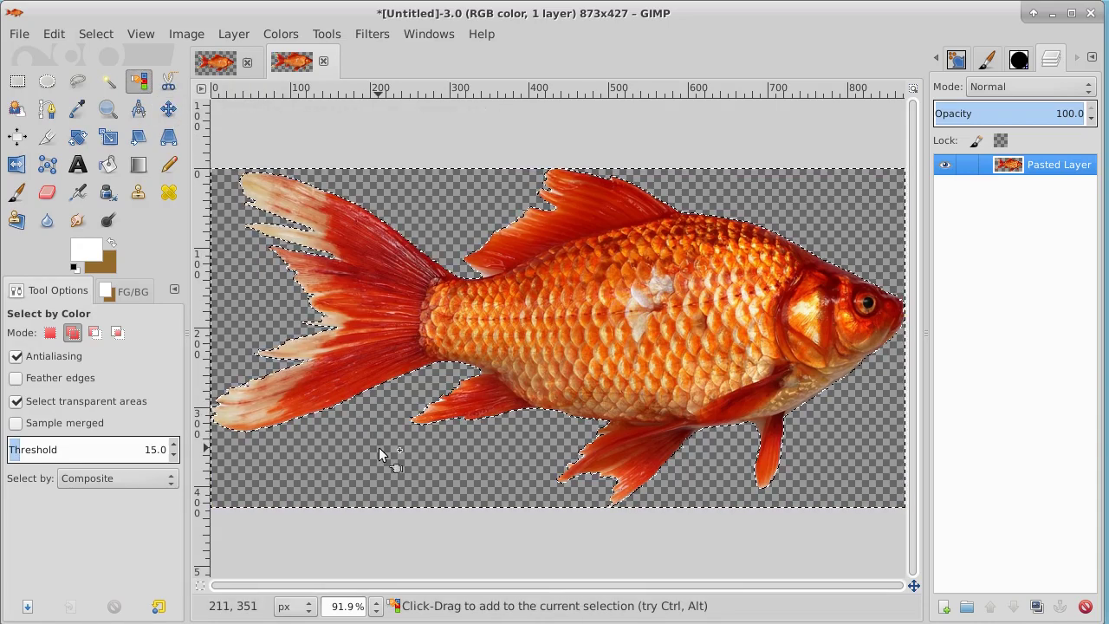
pyautogui.click(91, 37)
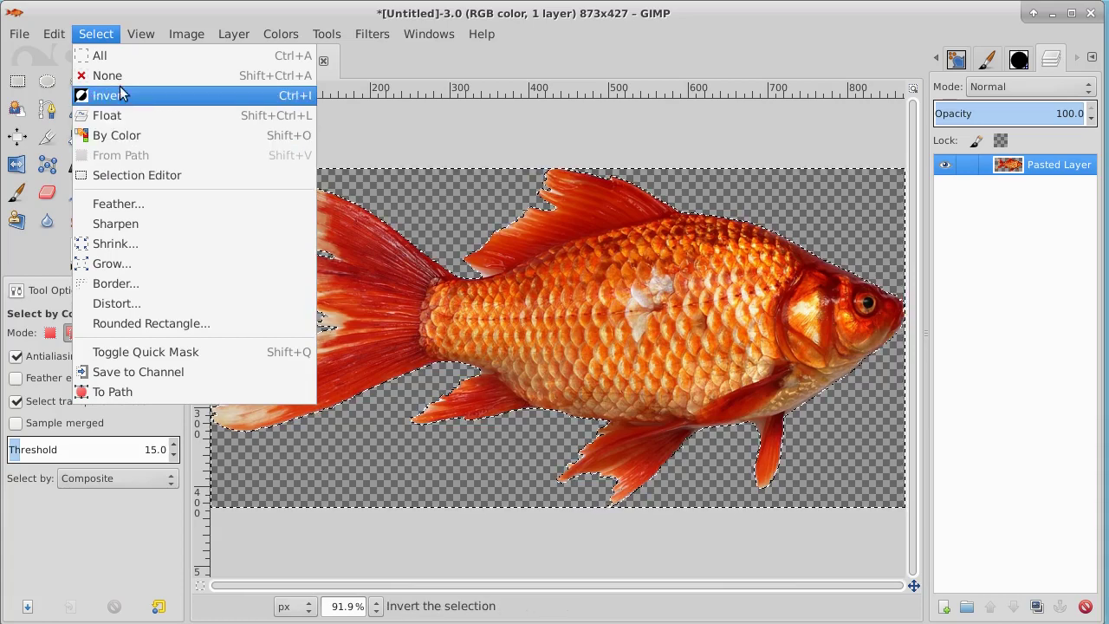
pyautogui.click(147, 96)
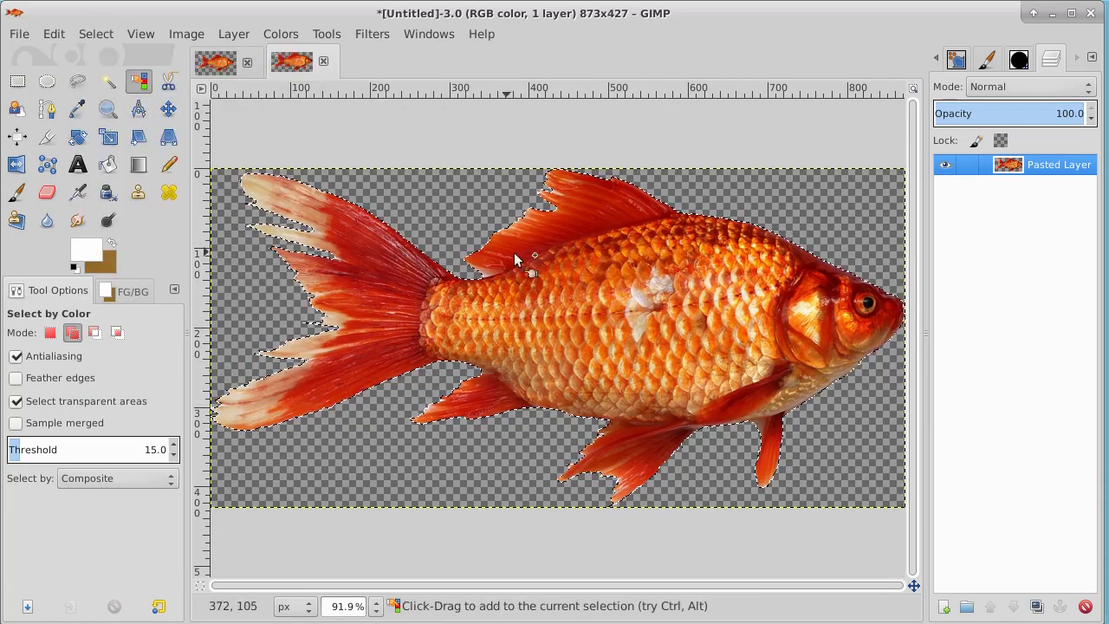
pyautogui.click(54, 35)
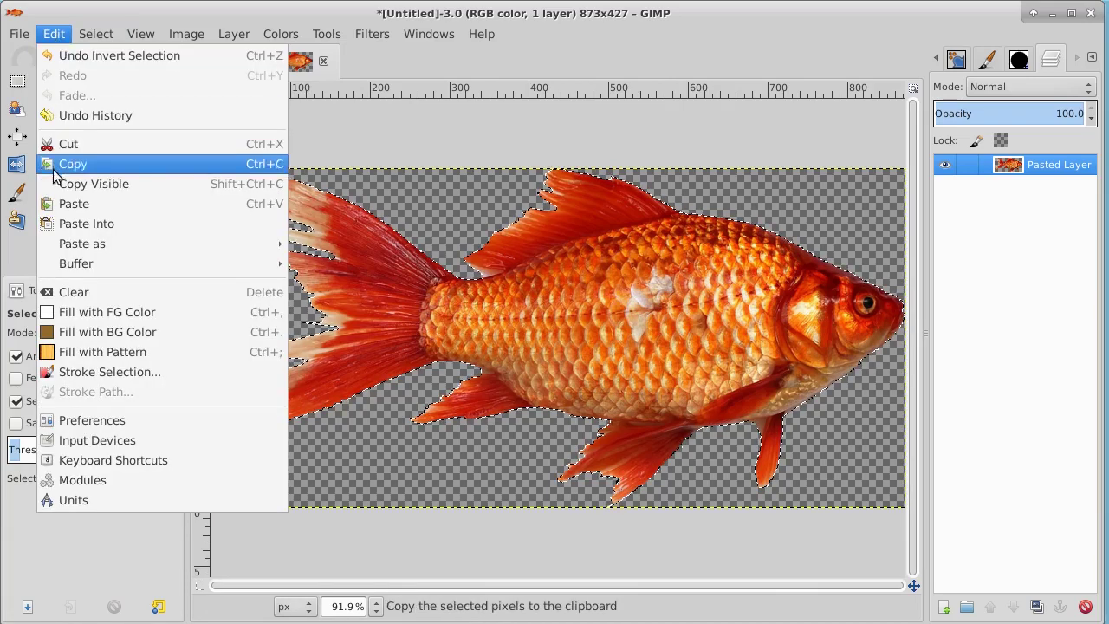
pyautogui.moveTo(53, 251)
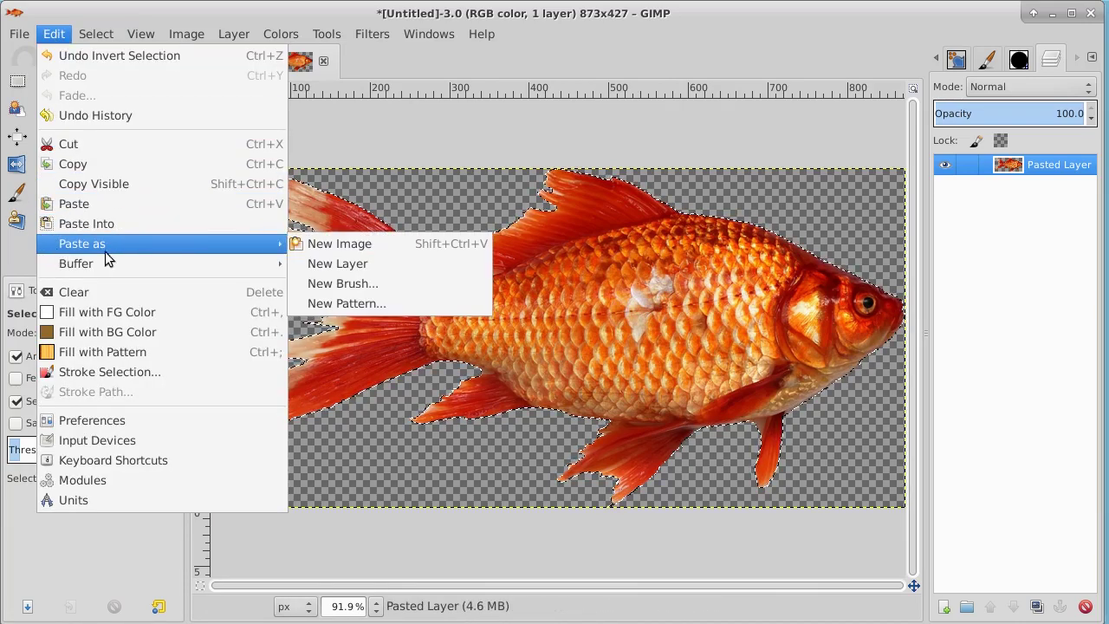
# - Save the clipboard goldfish as a new brush with brush name Fish and file name Fish
pyautogui.click(418, 283)
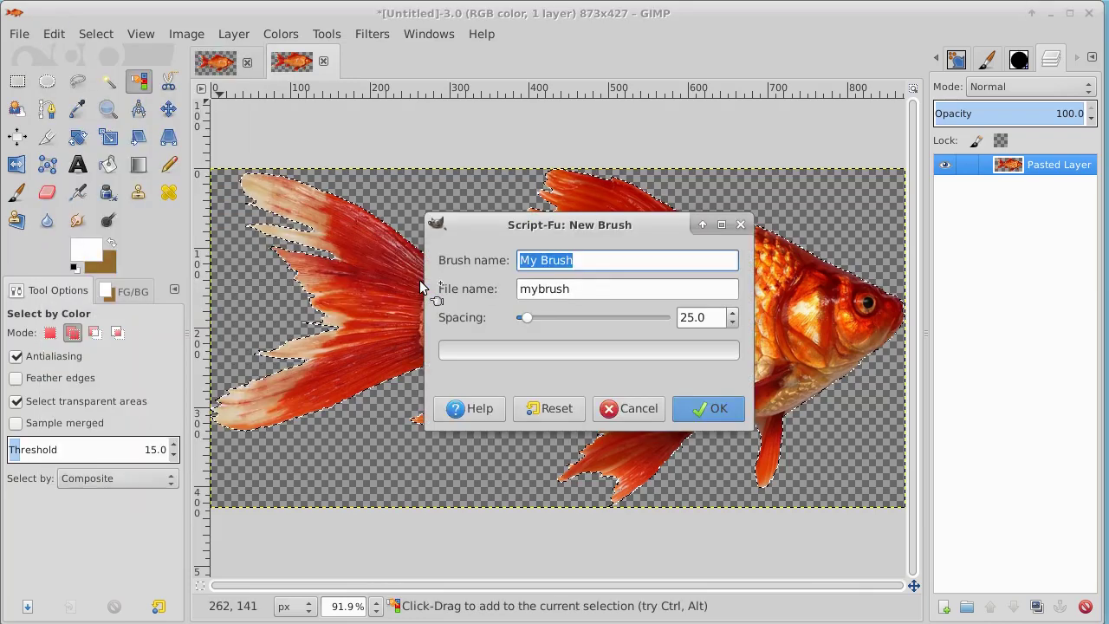
pyautogui.click(616, 259)
pyautogui.moveTo(616, 258); pyautogui.dragTo(421, 279)
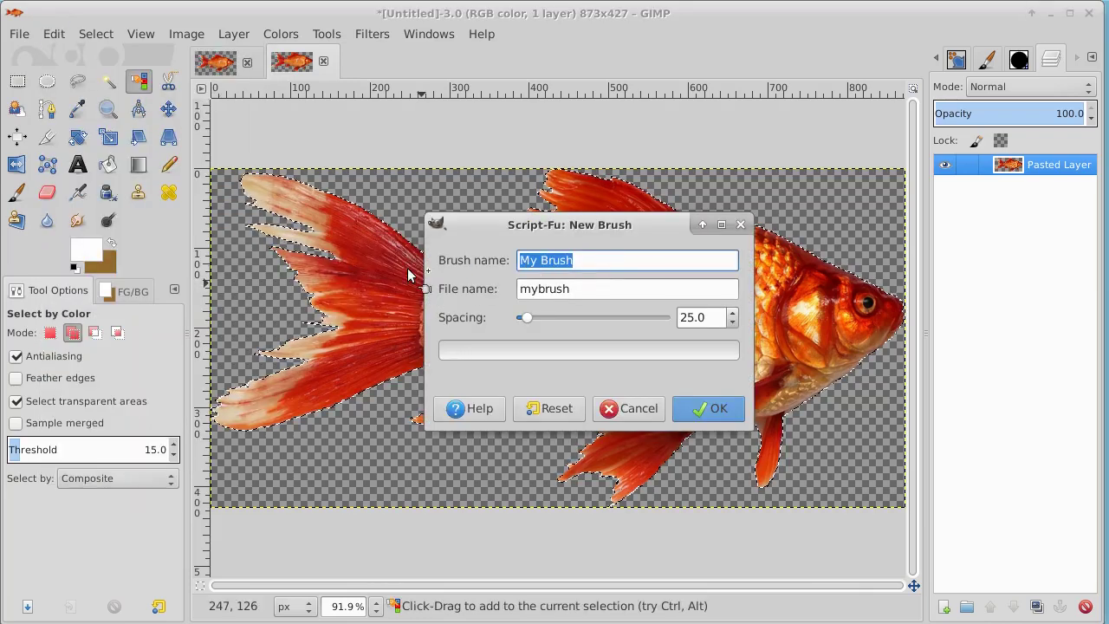
pyautogui.write('Fish')
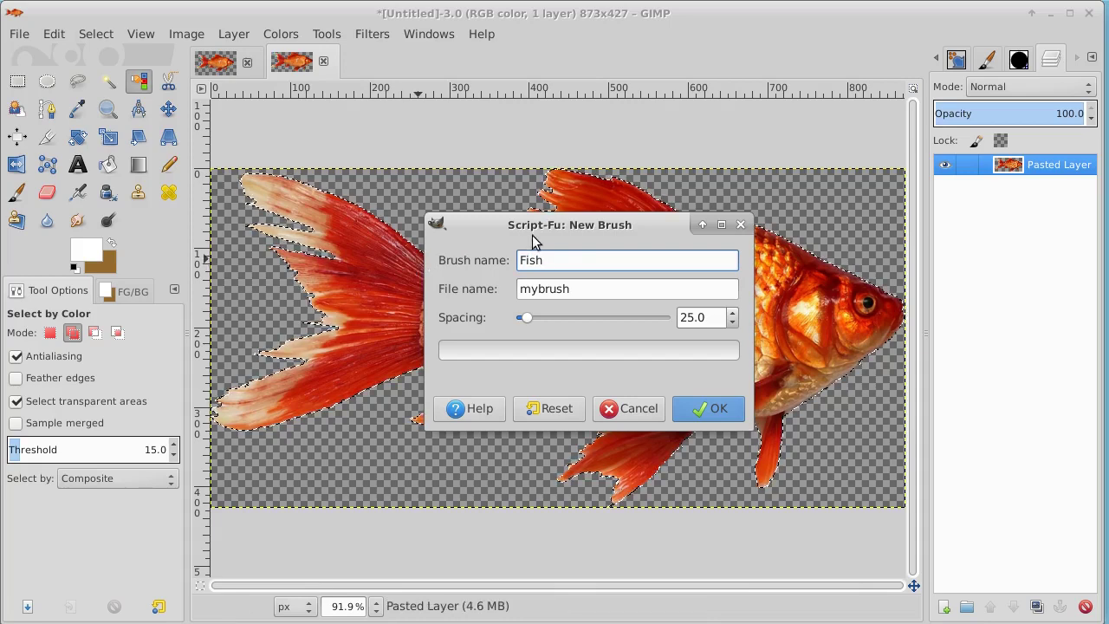
pyautogui.moveTo(597, 290); pyautogui.dragTo(448, 297)
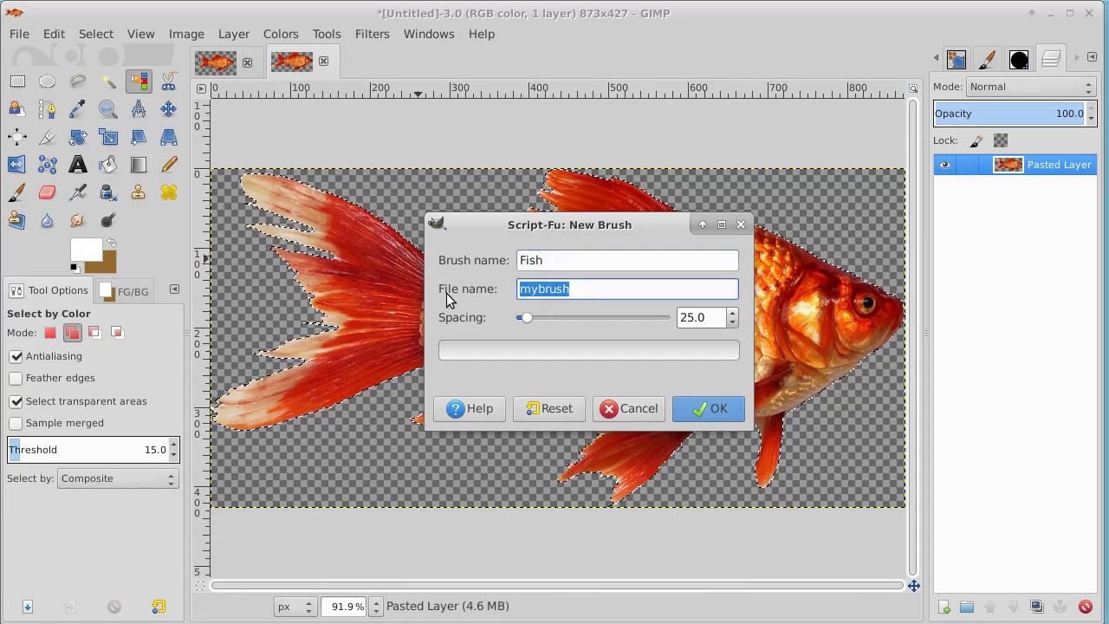
pyautogui.write('Fish')
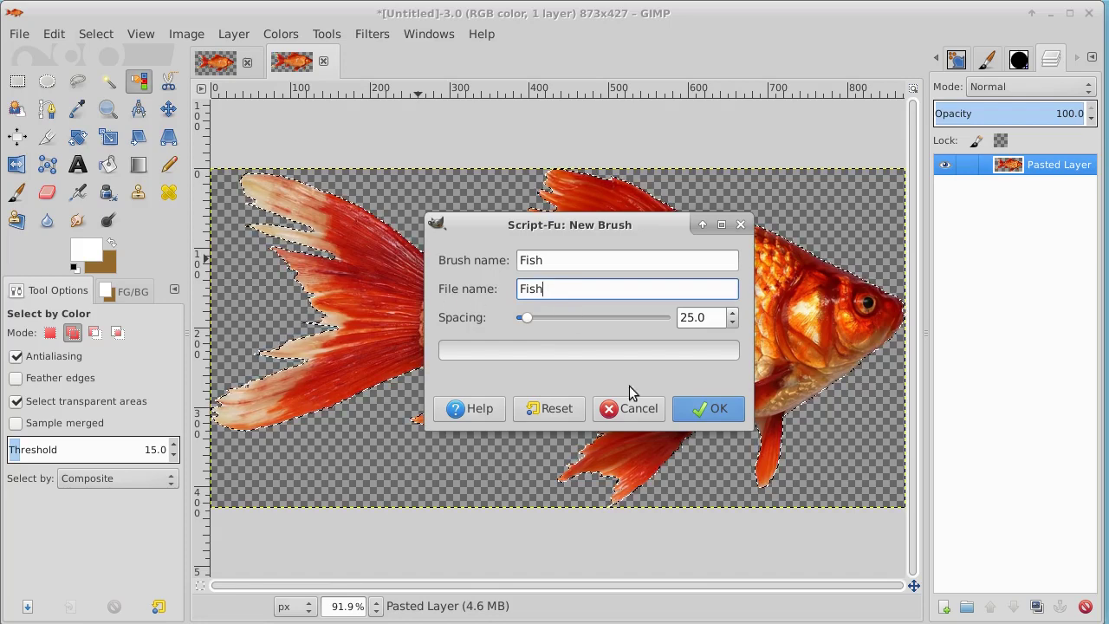
pyautogui.click(709, 411)
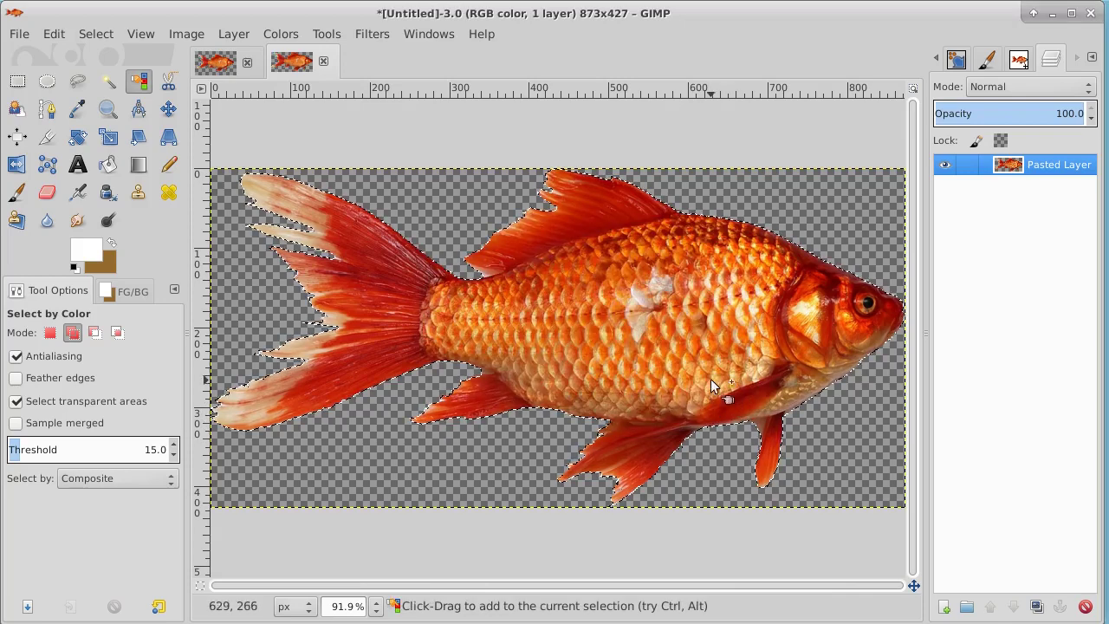
# - Create a new image with width 1280 and height 720
pyautogui.click(19, 34)
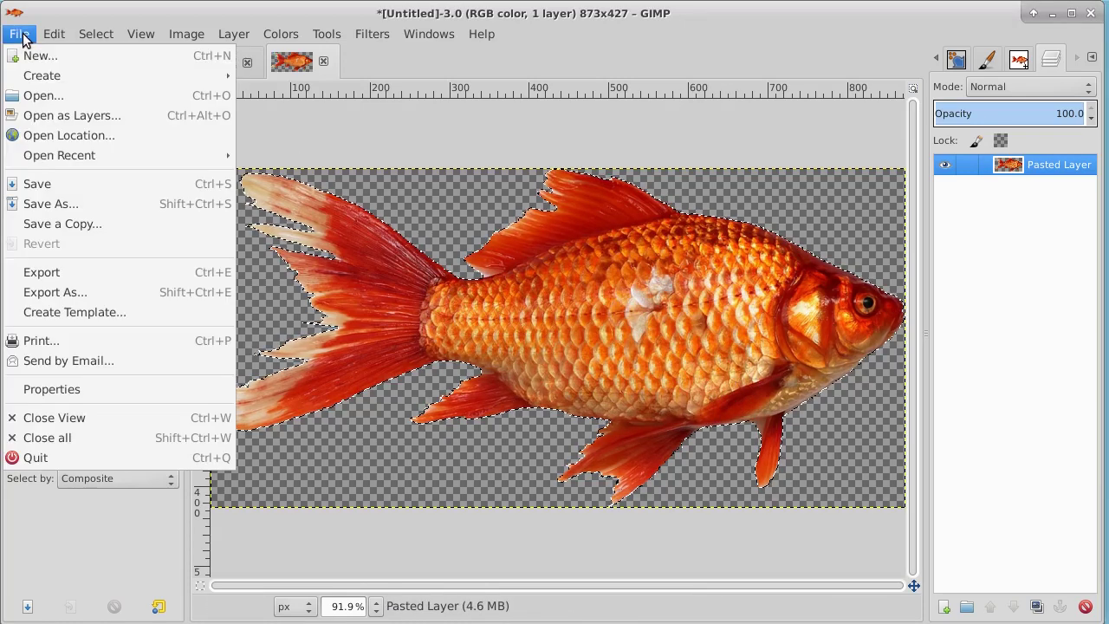
pyautogui.click(26, 54)
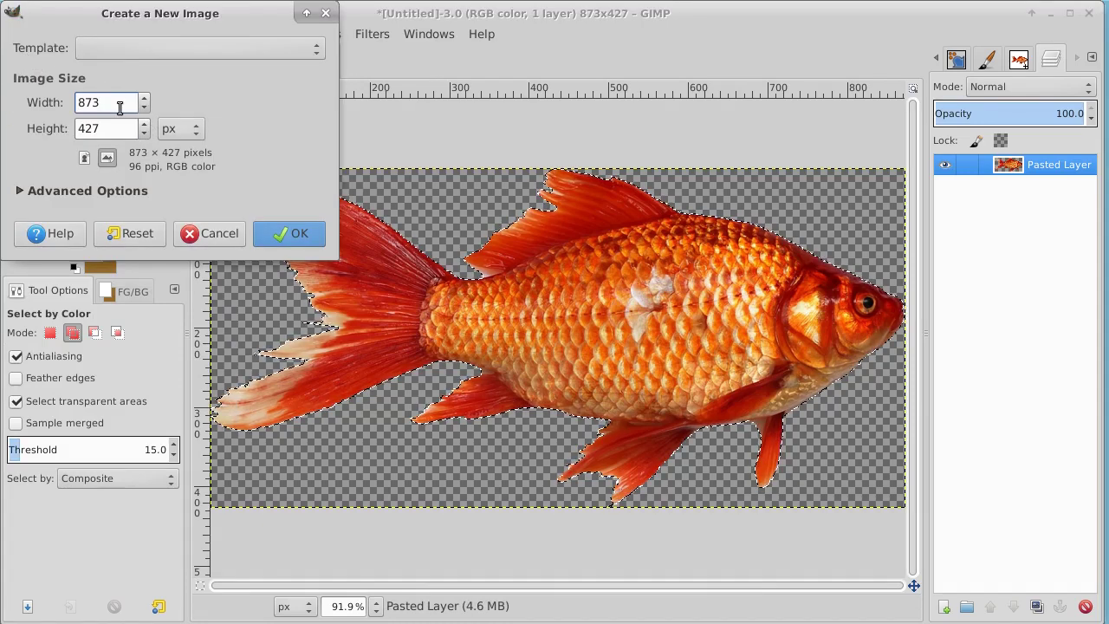
pyautogui.moveTo(119, 108); pyautogui.dragTo(19, 108)
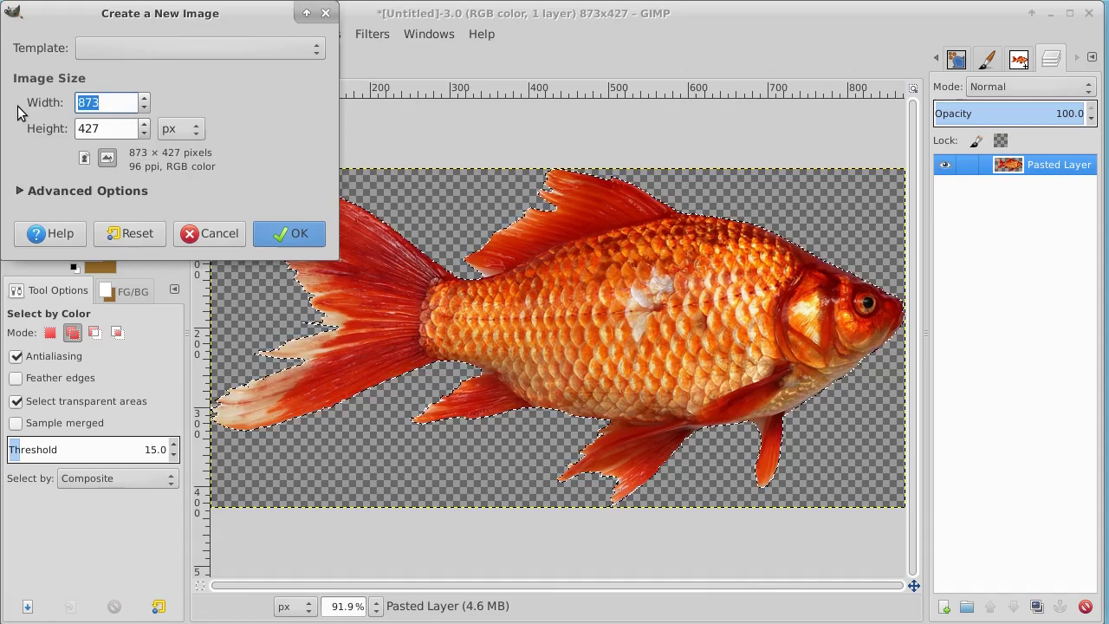
pyautogui.write('1280')
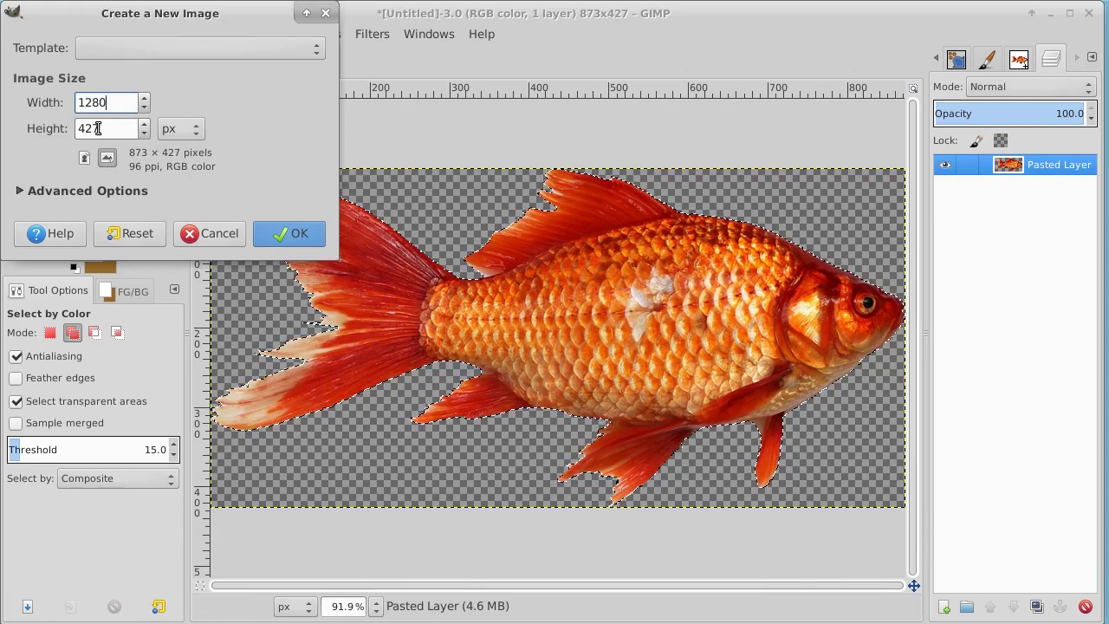
pyautogui.press('Tab')
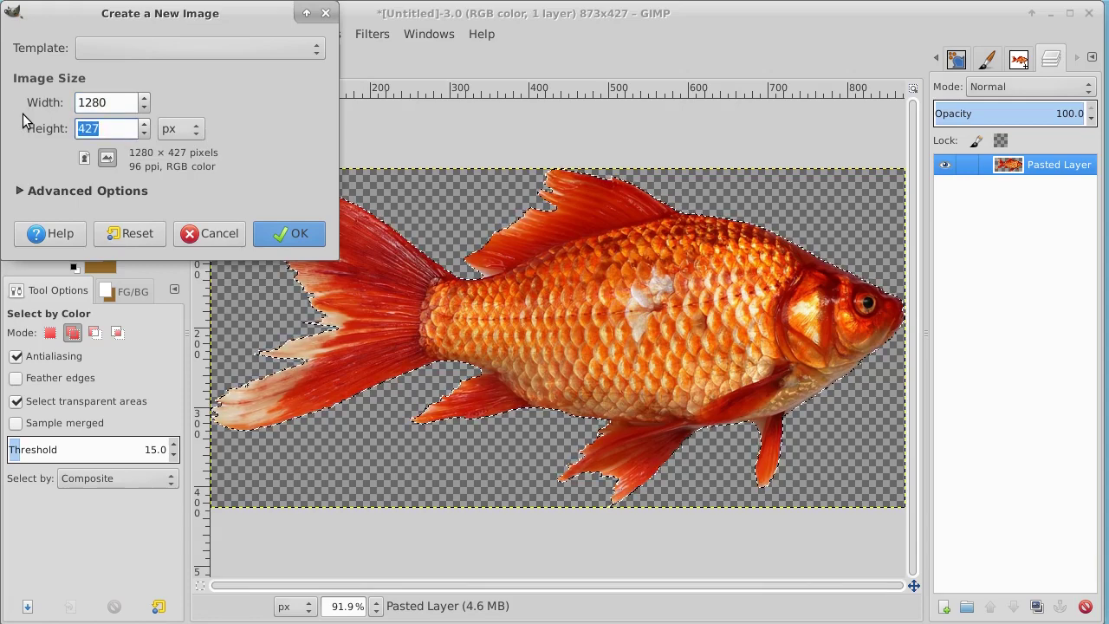
pyautogui.write('720')
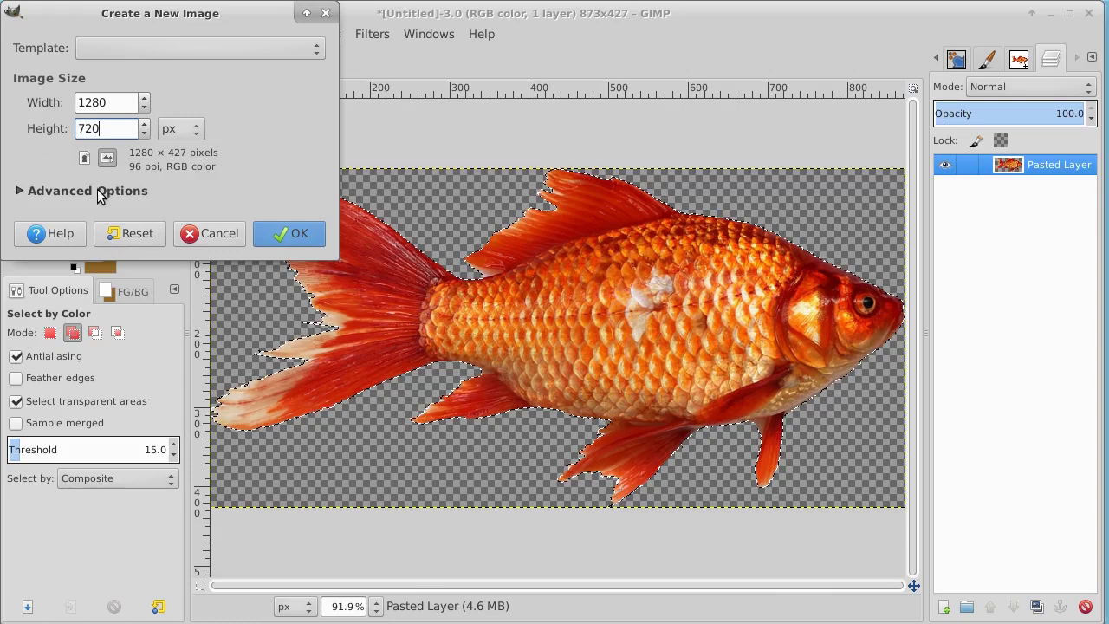
pyautogui.click(297, 232)
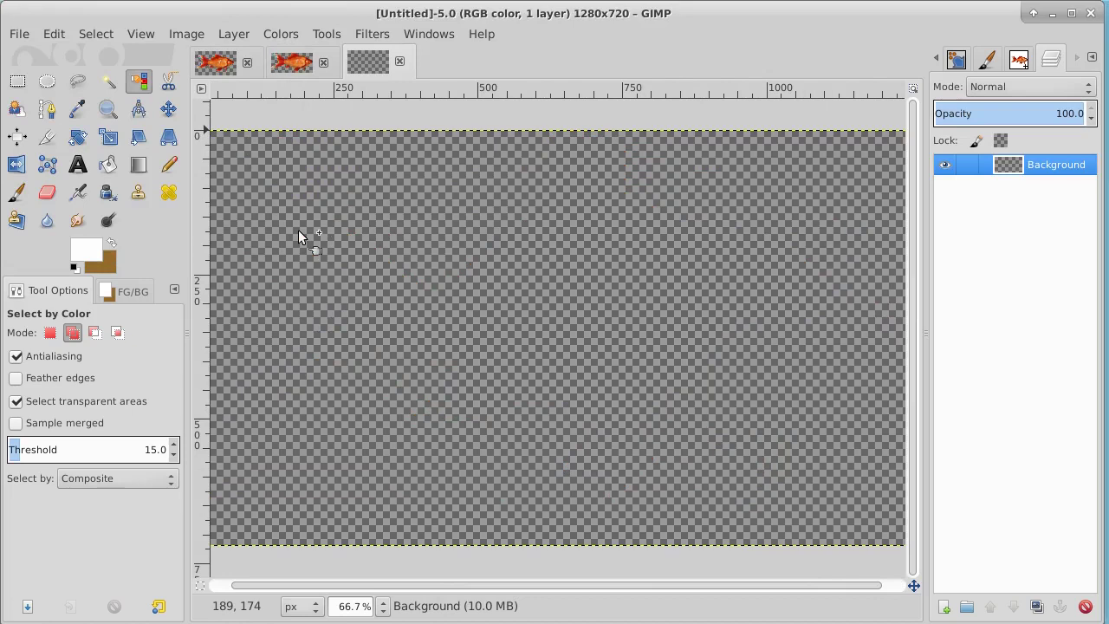
# - Fit the image in the window and stamp the Fish brush at size about 853 near the centre
pyautogui.click(140, 35)
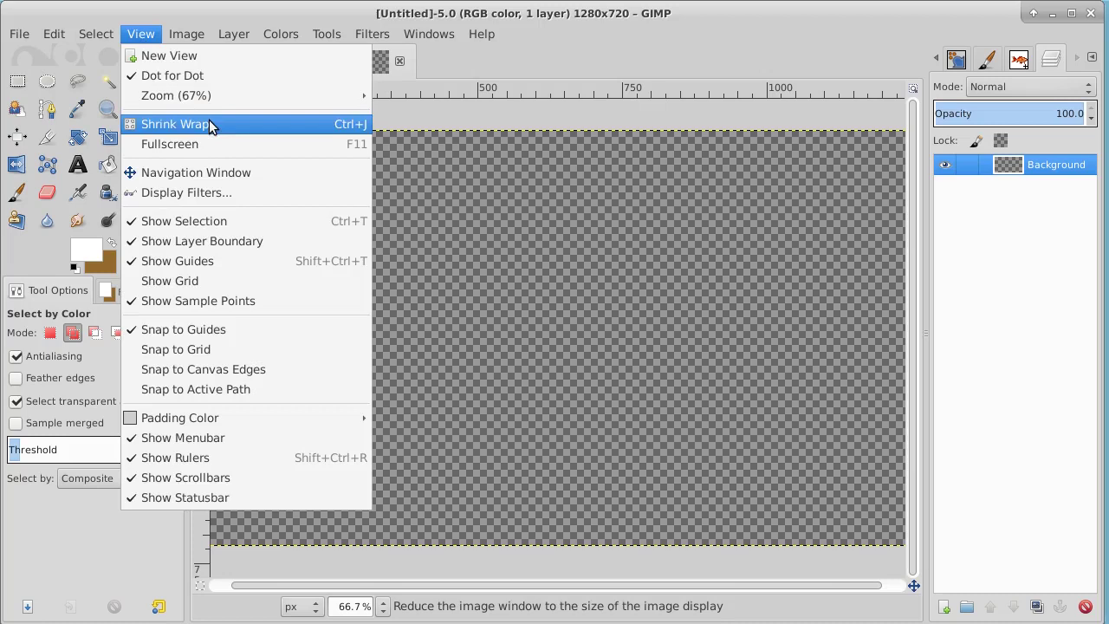
pyautogui.moveTo(229, 96)
pyautogui.click(460, 152)
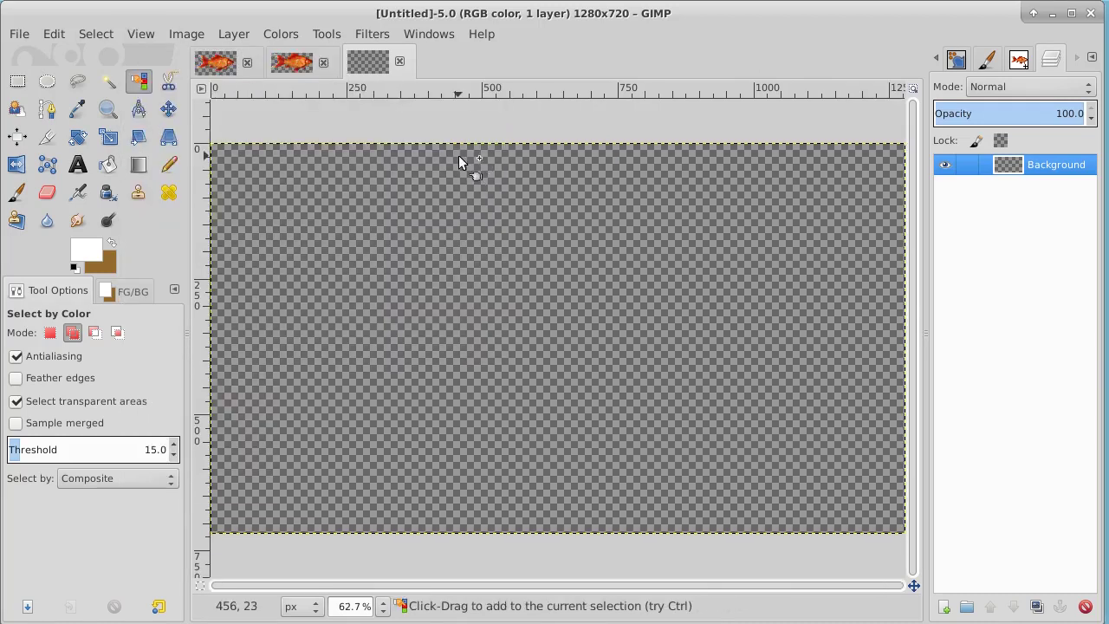
pyautogui.click(18, 193)
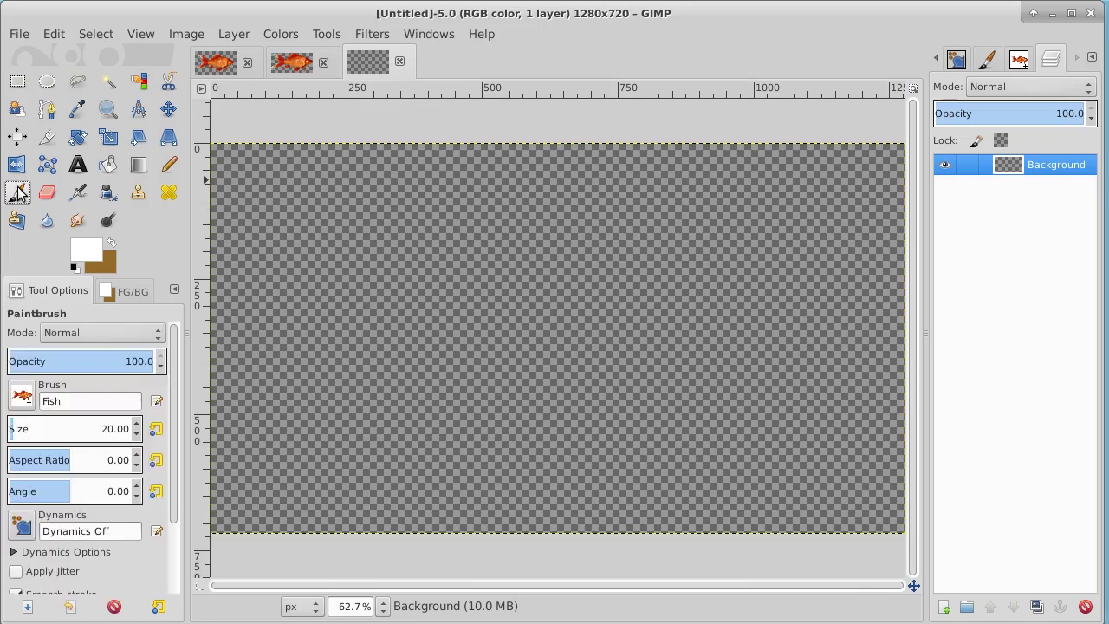
pyautogui.click(22, 398)
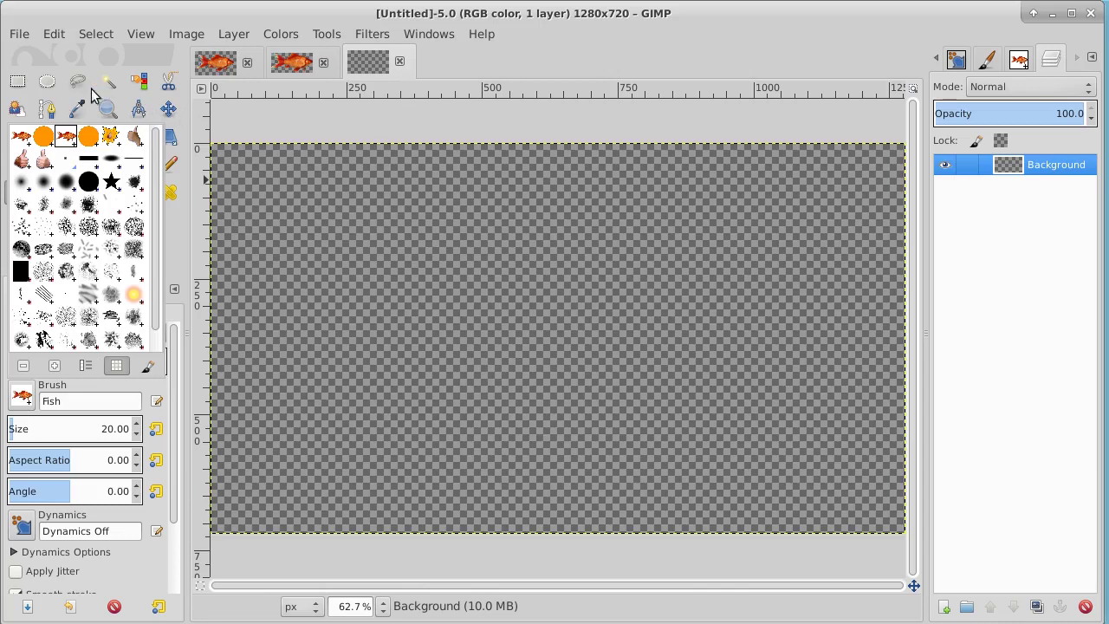
pyautogui.click(604, 33)
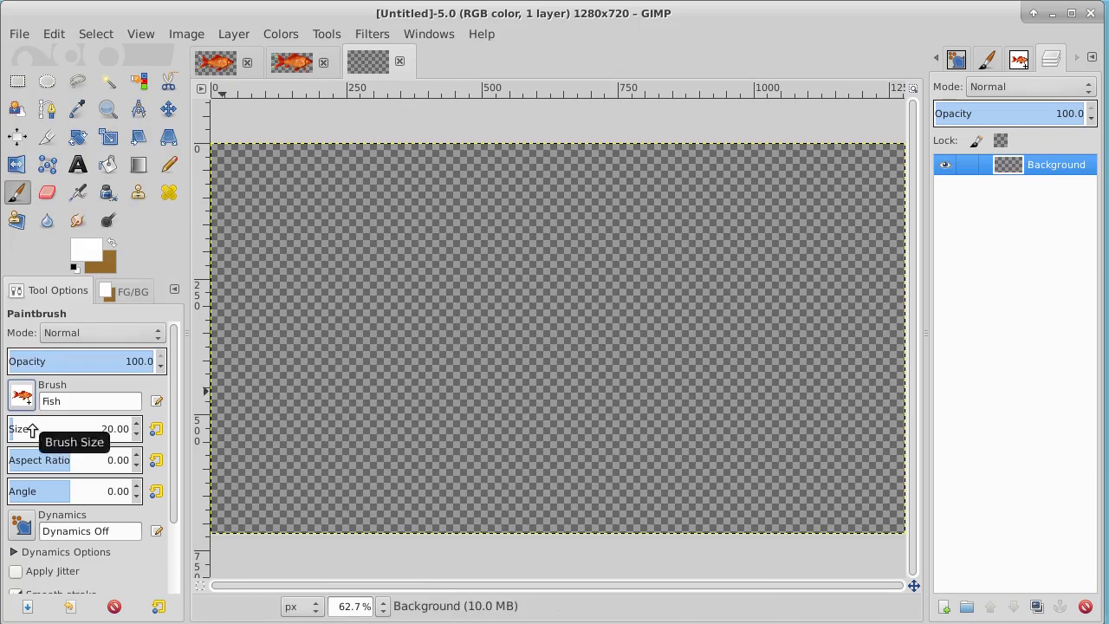
pyautogui.moveTo(32, 428); pyautogui.dragTo(95, 431)
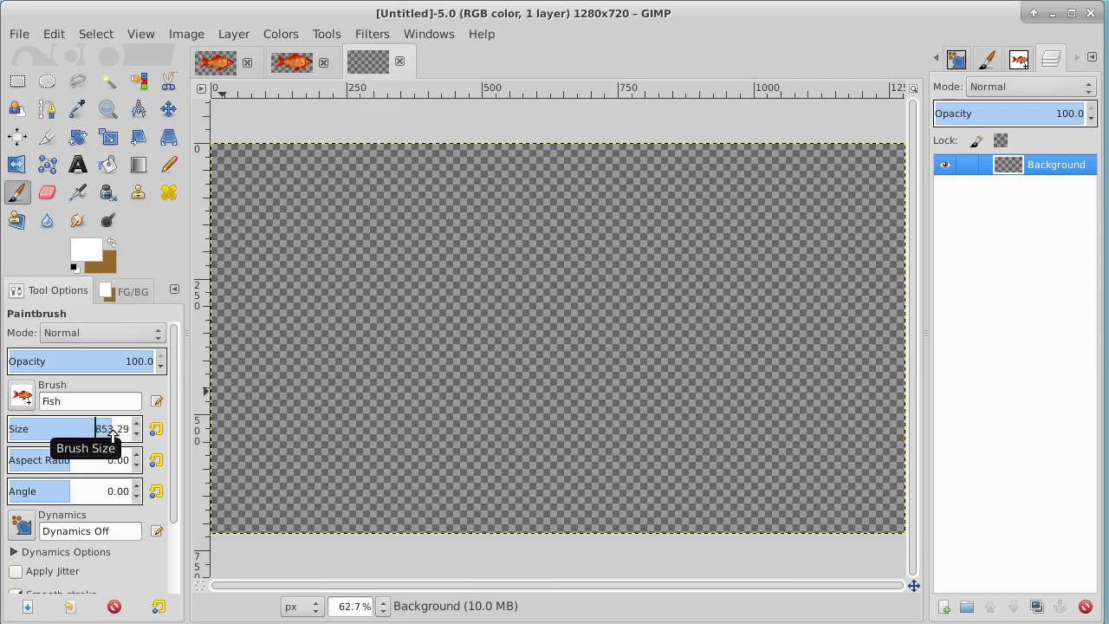
pyautogui.click(558, 341)
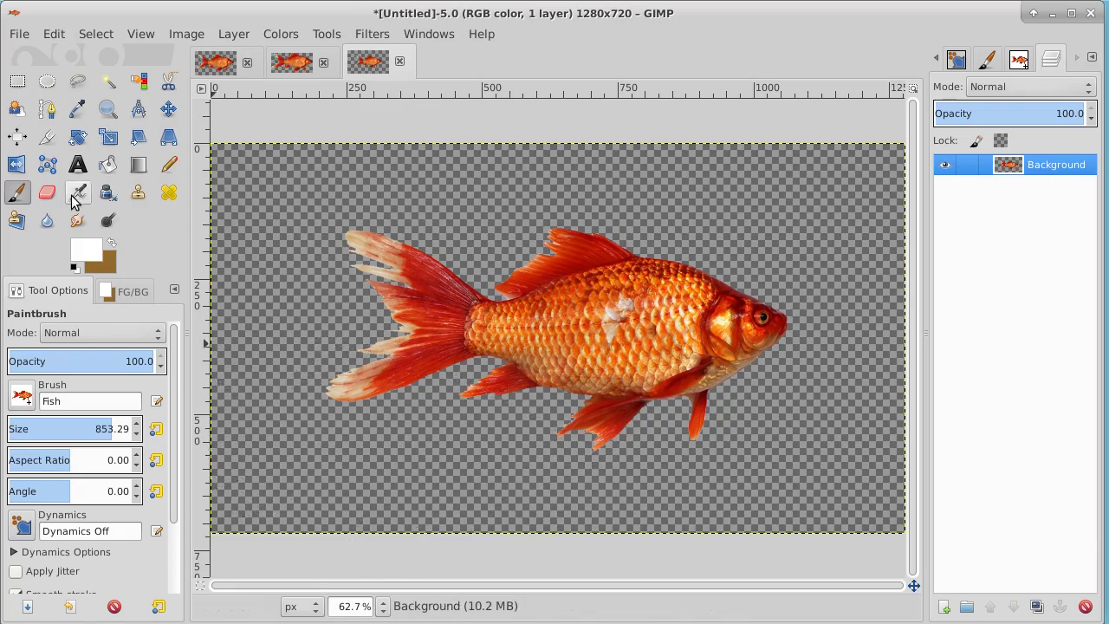
# - Flip the fish layer to face left, then scale it unlinked to 1280 × 503
pyautogui.click(15, 166)
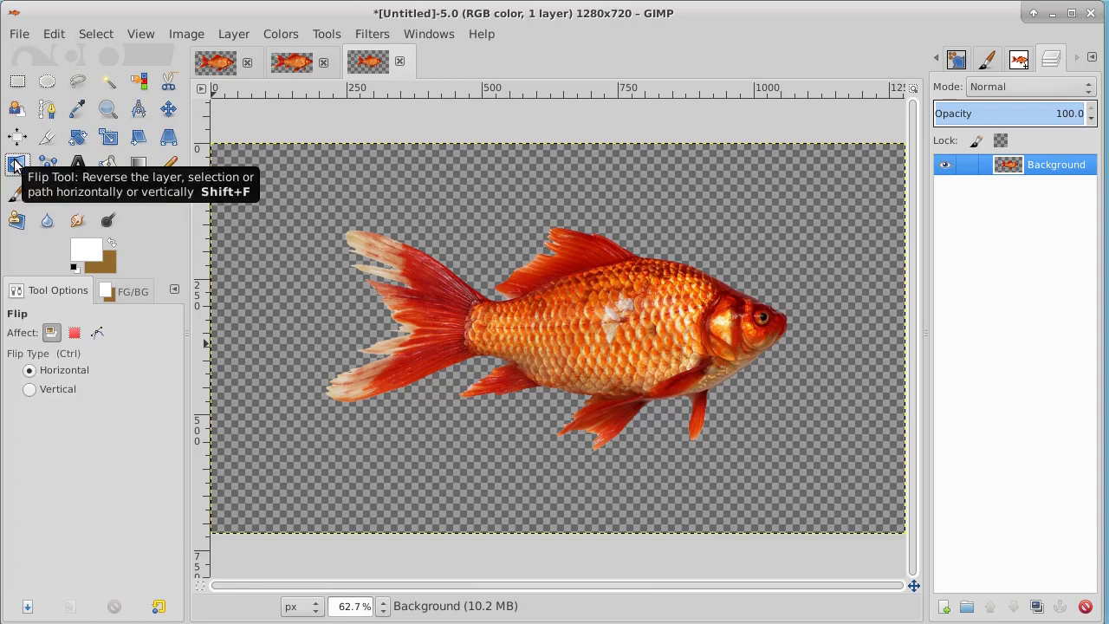
pyautogui.click(327, 279)
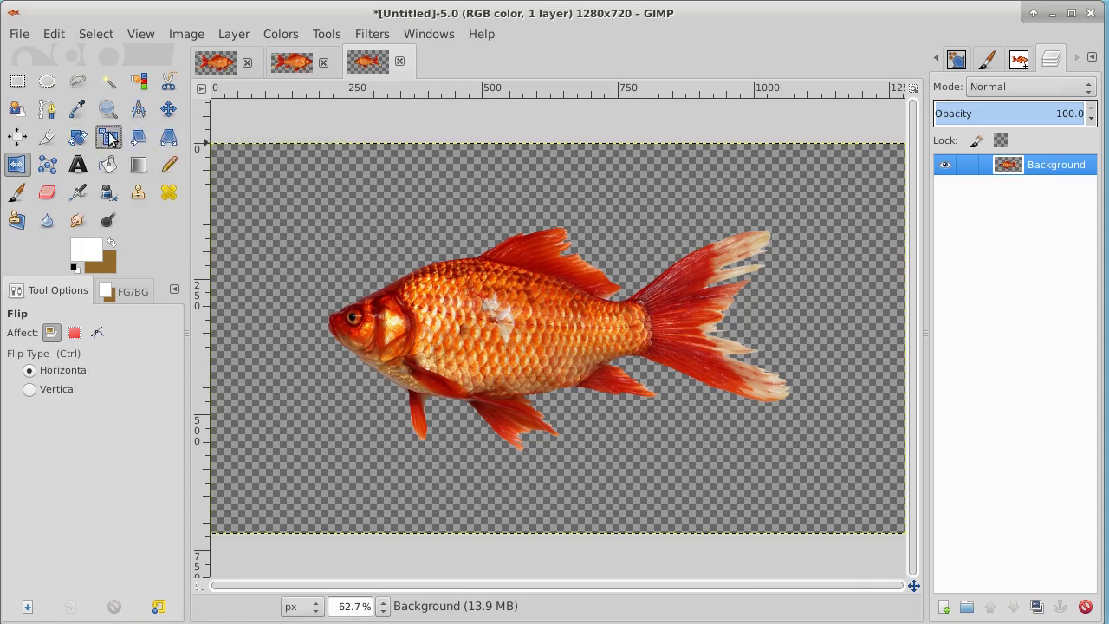
pyautogui.click(109, 139)
pyautogui.click(526, 240)
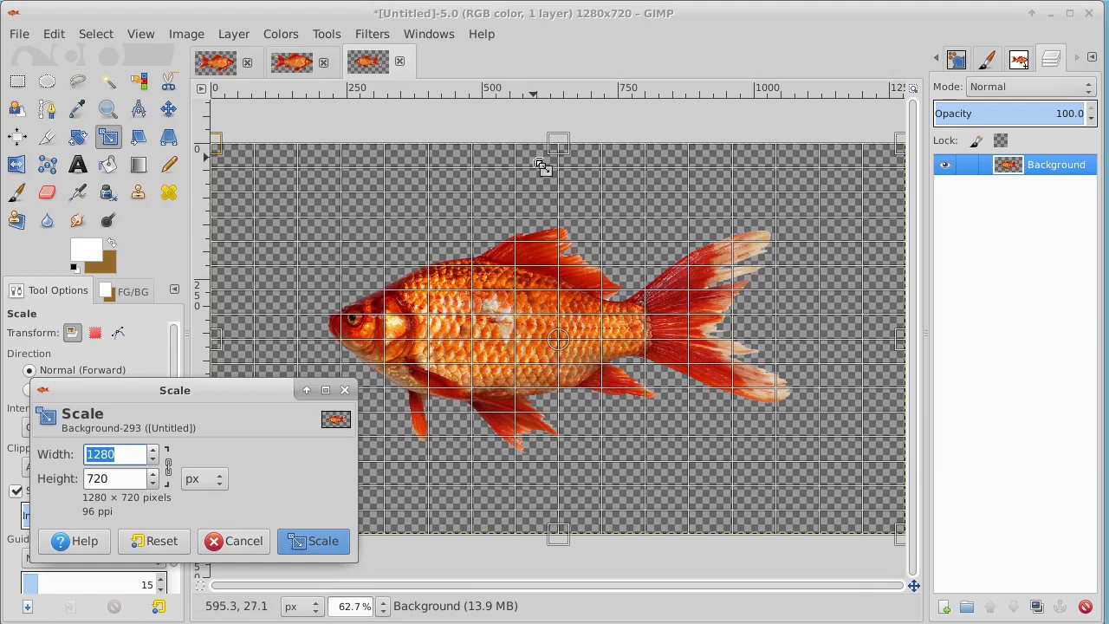
pyautogui.moveTo(537, 164); pyautogui.dragTo(538, 236)
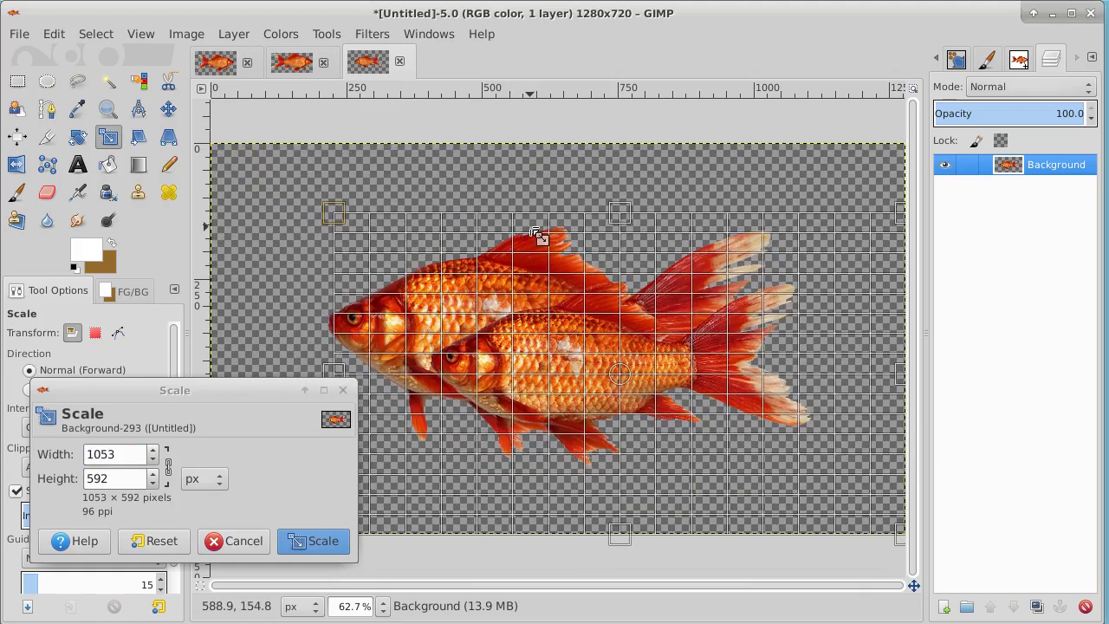
pyautogui.click(252, 548)
pyautogui.click(394, 308)
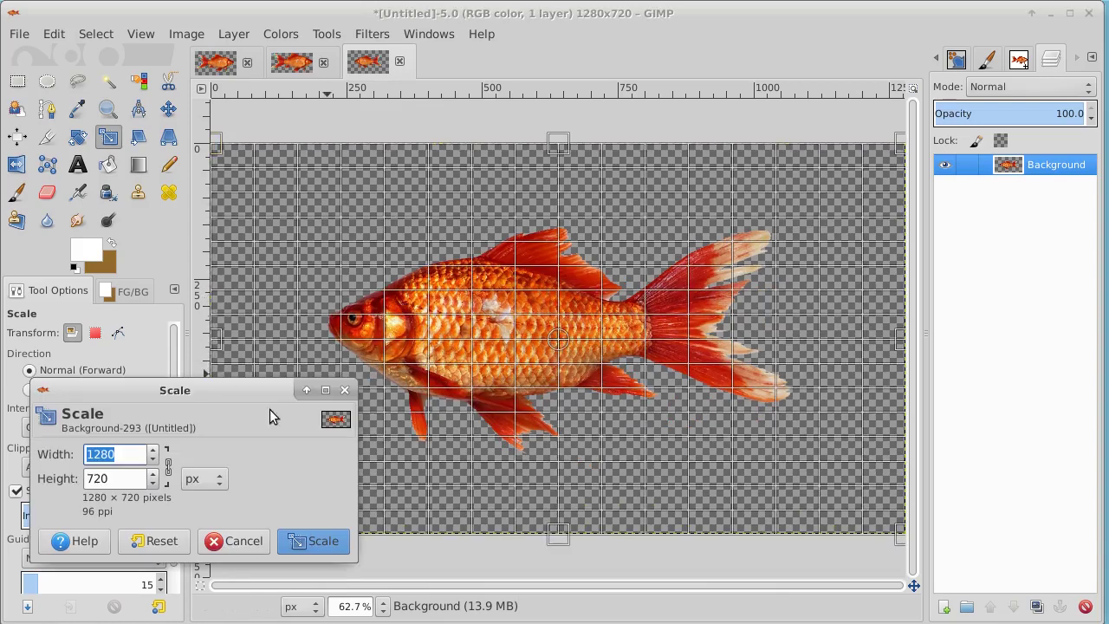
pyautogui.click(167, 469)
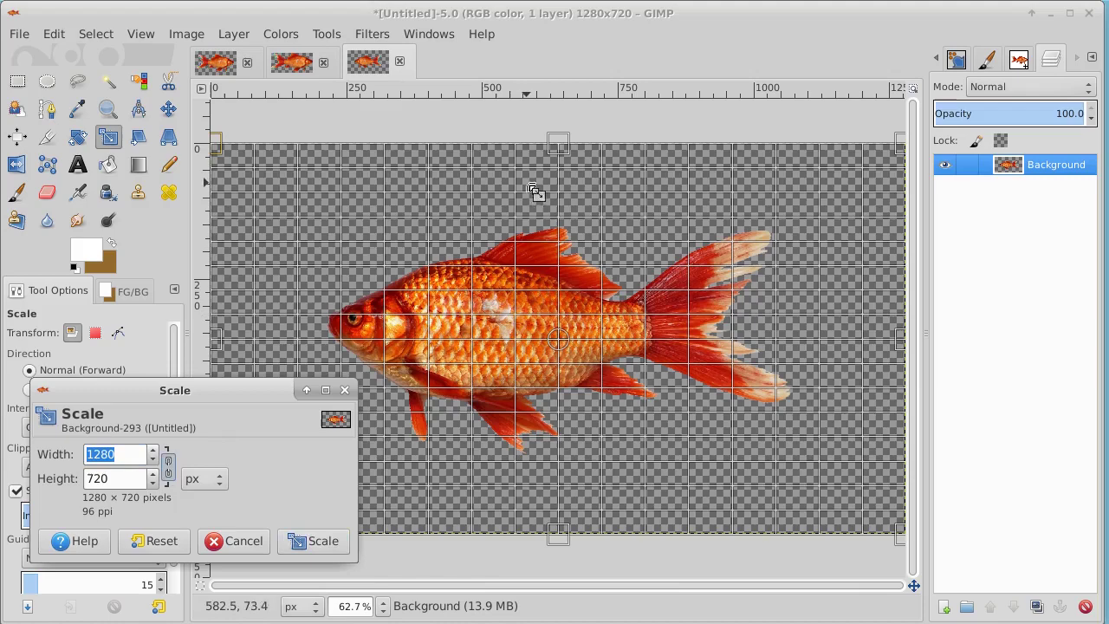
pyautogui.moveTo(559, 154); pyautogui.dragTo(561, 292)
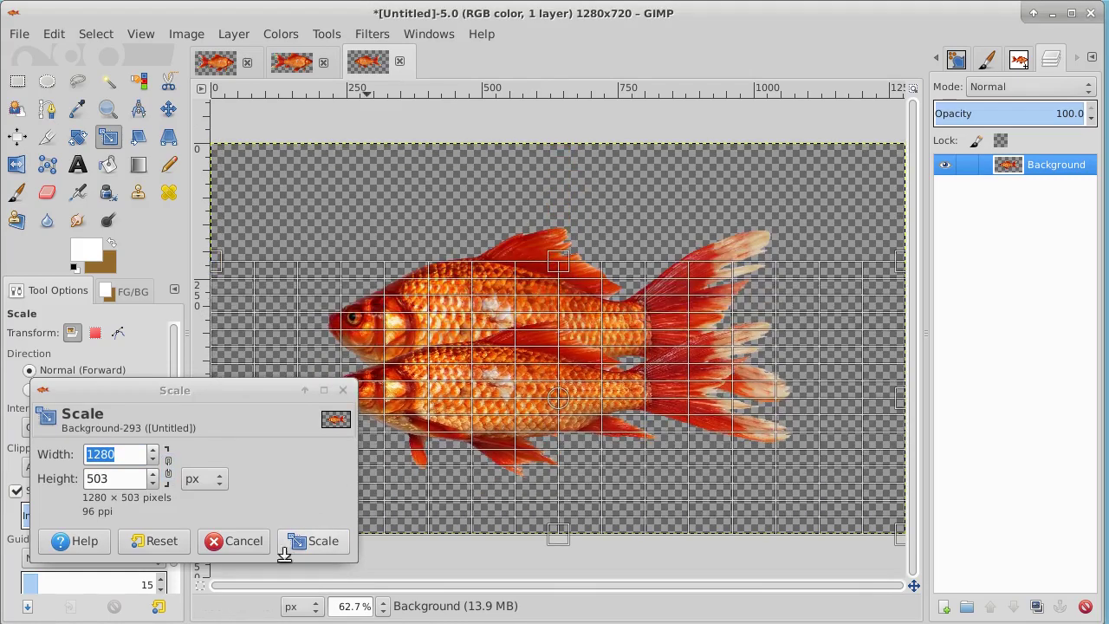
pyautogui.click(322, 541)
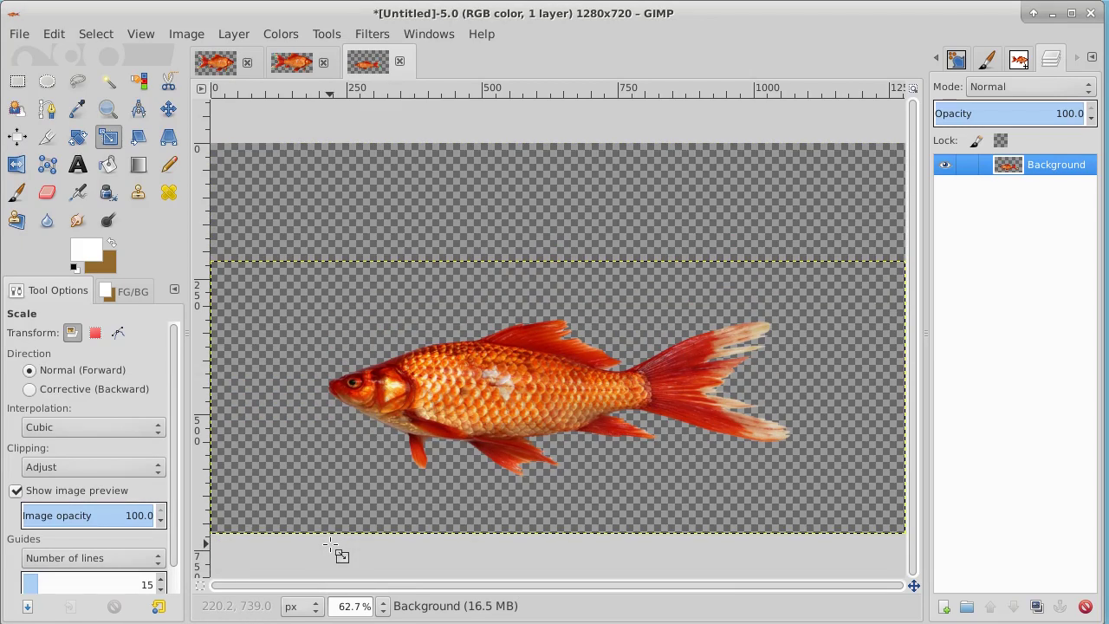
# - Export the 873×427 image over goldfish.png in SYNFIG, then quit GIMP discarding changes
pyautogui.click(299, 61)
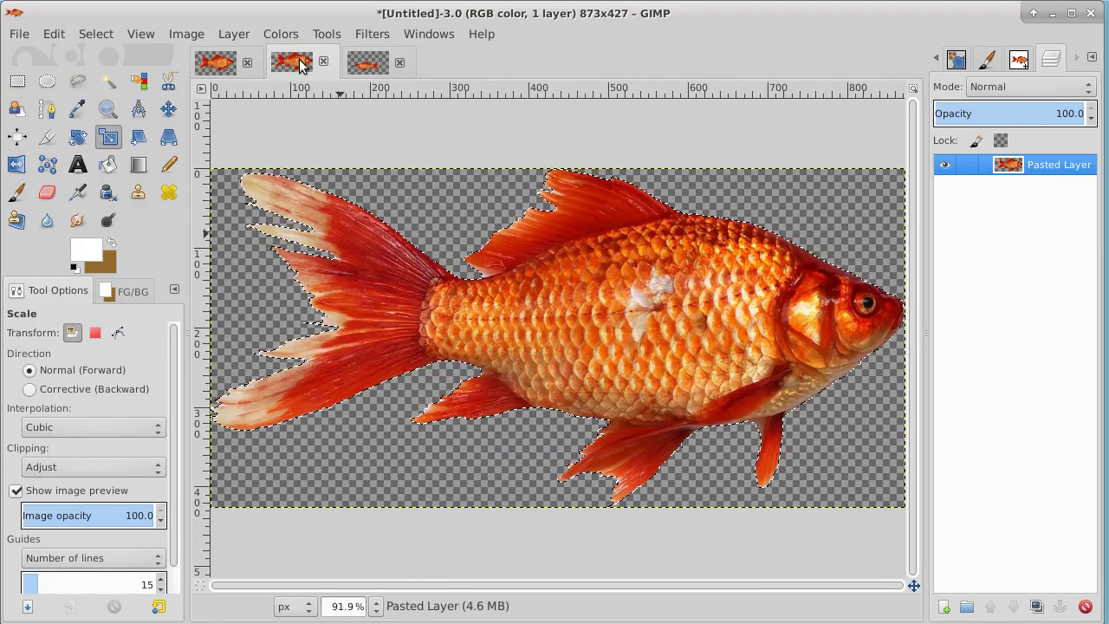
pyautogui.click(19, 34)
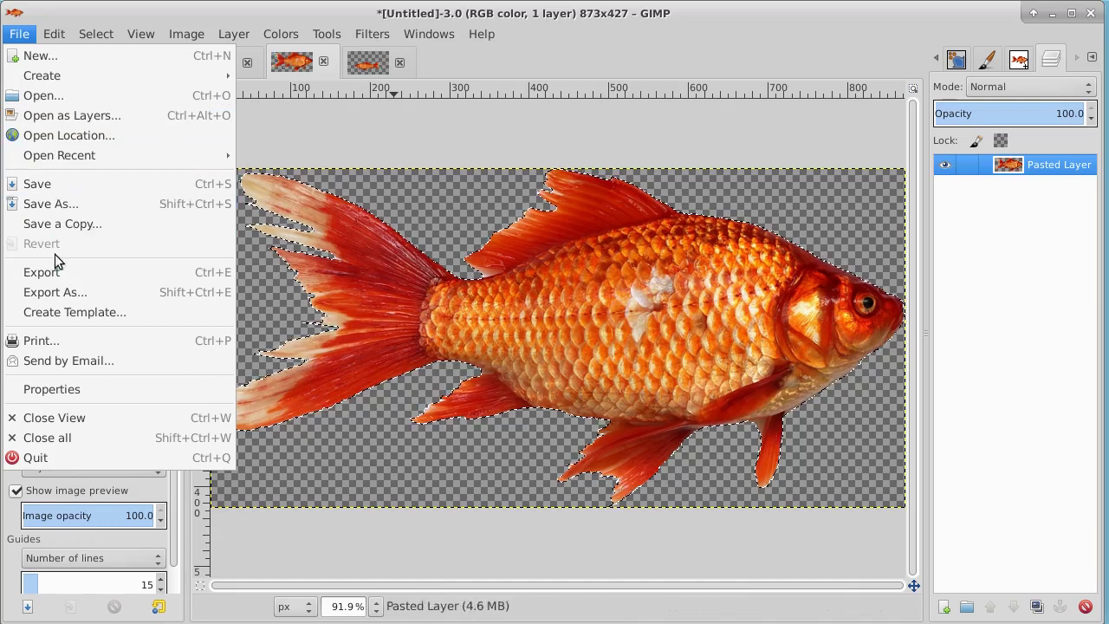
pyautogui.click(61, 292)
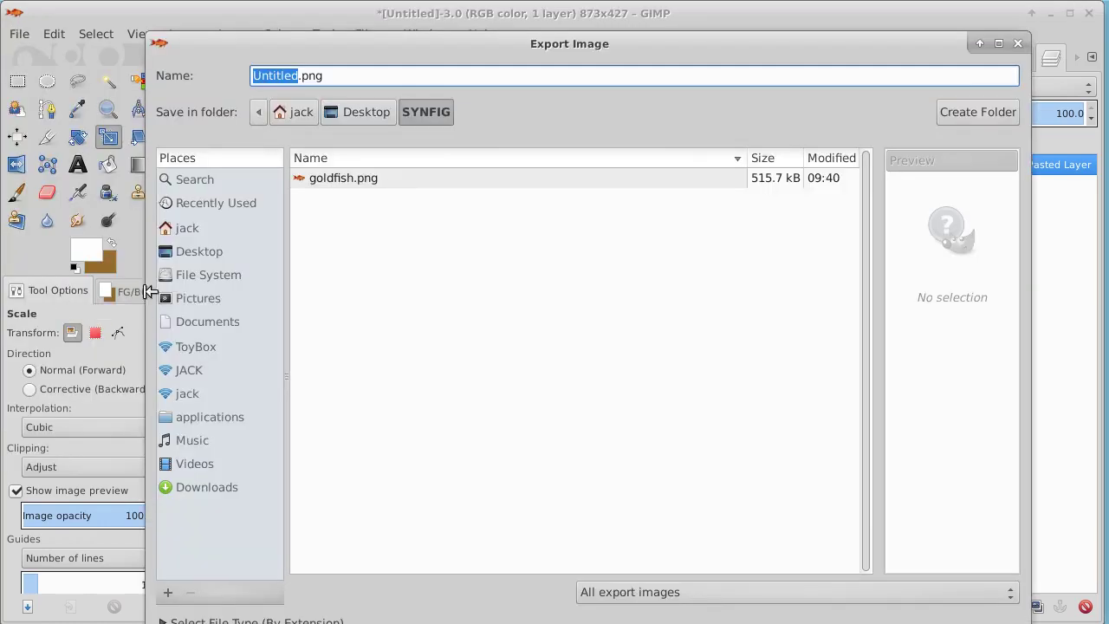
pyautogui.click(351, 180)
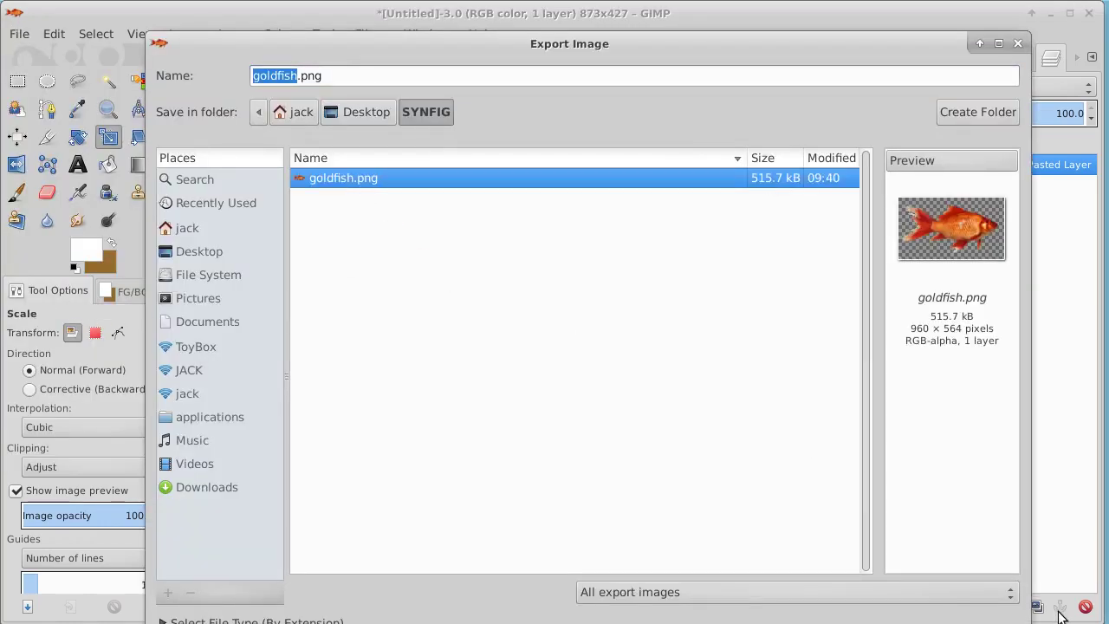
pyautogui.press('Return')
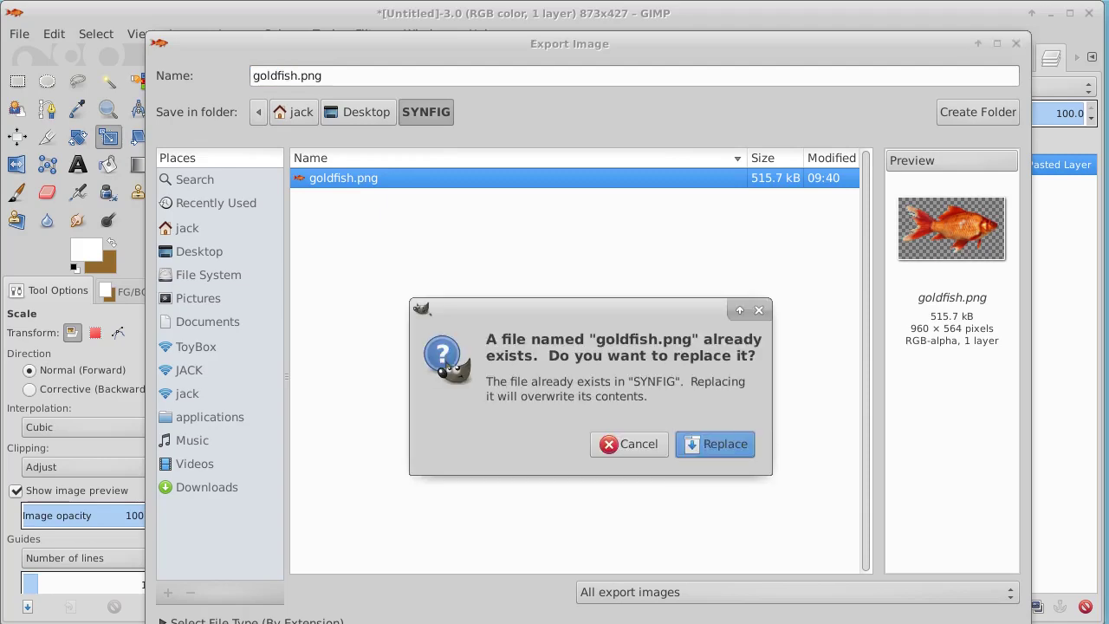
pyautogui.click(723, 448)
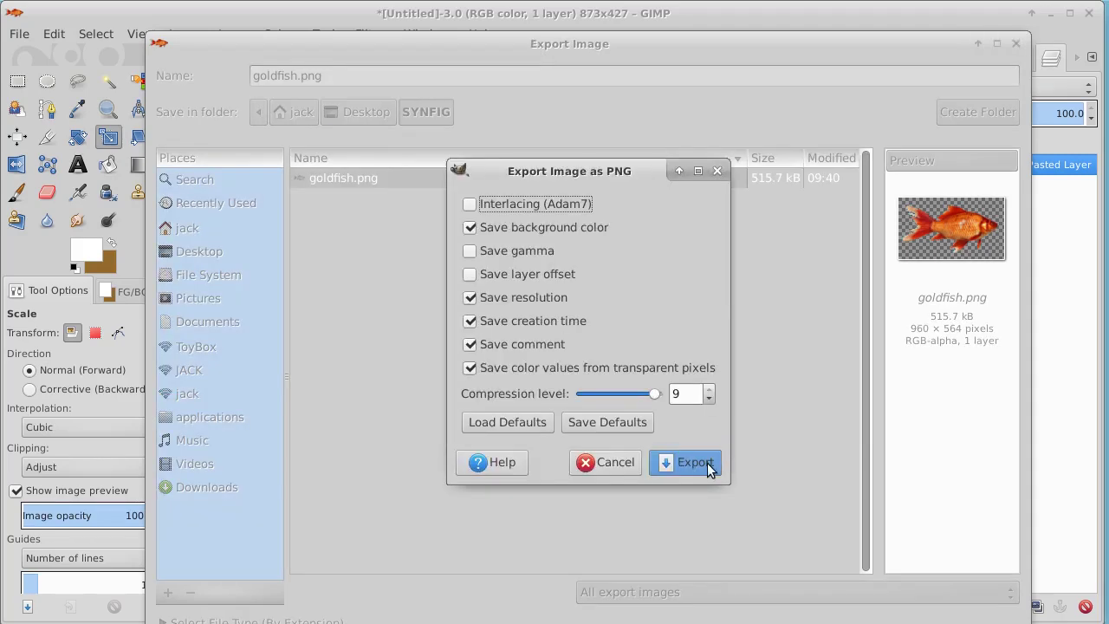
pyautogui.click(709, 464)
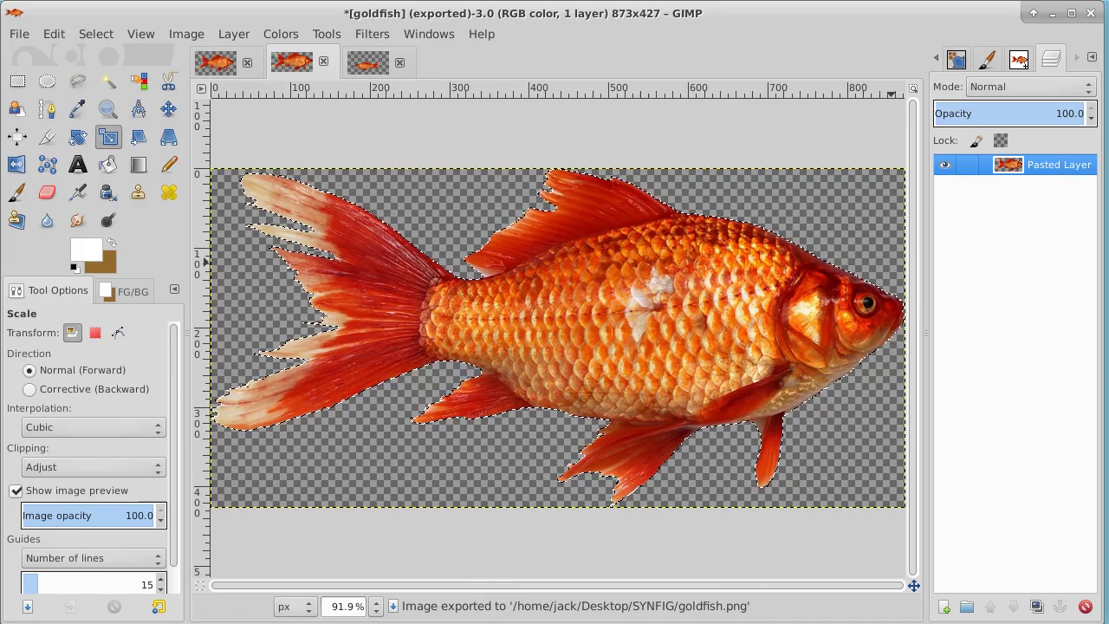
pyautogui.click(1090, 13)
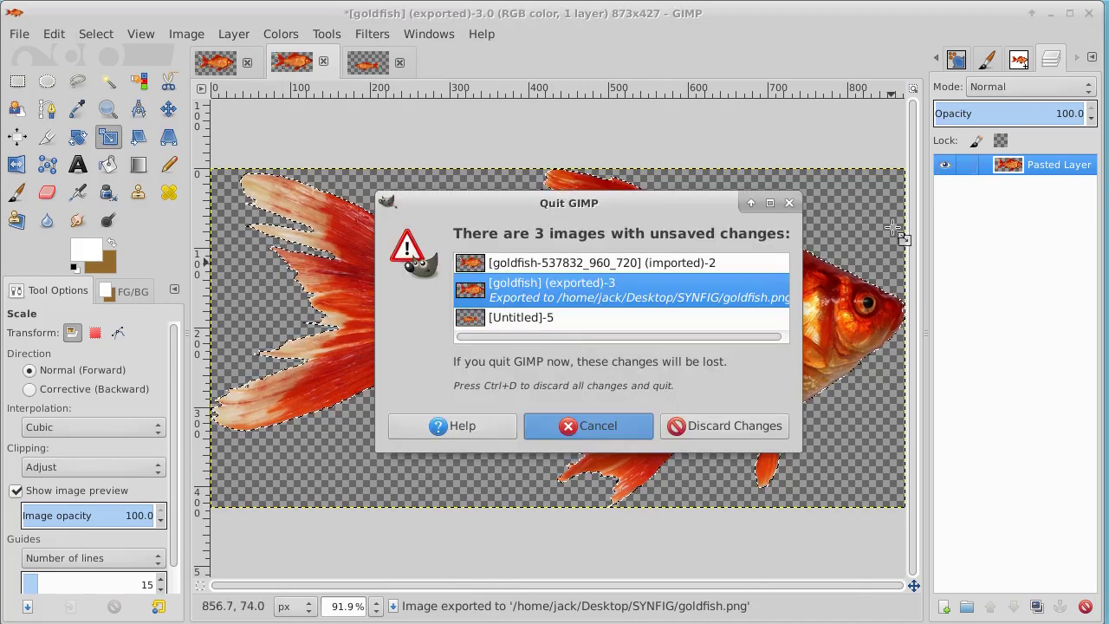
pyautogui.click(718, 428)
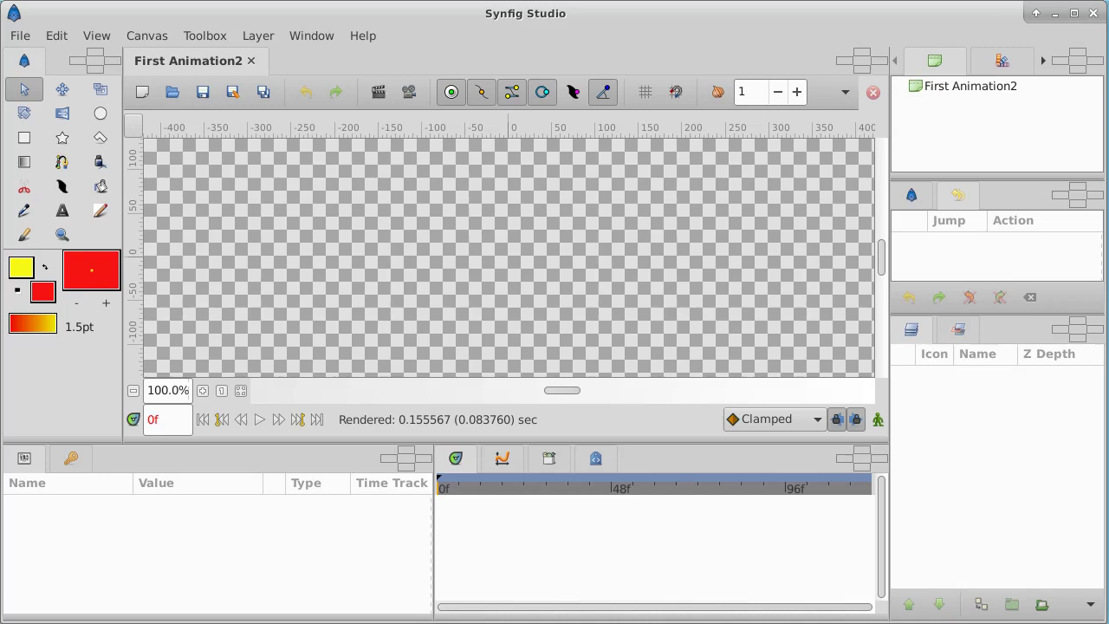
# - Import goldfish.png from the SYNFIG folder into First Animation2
pyautogui.click(19, 38)
pyautogui.click(29, 220)
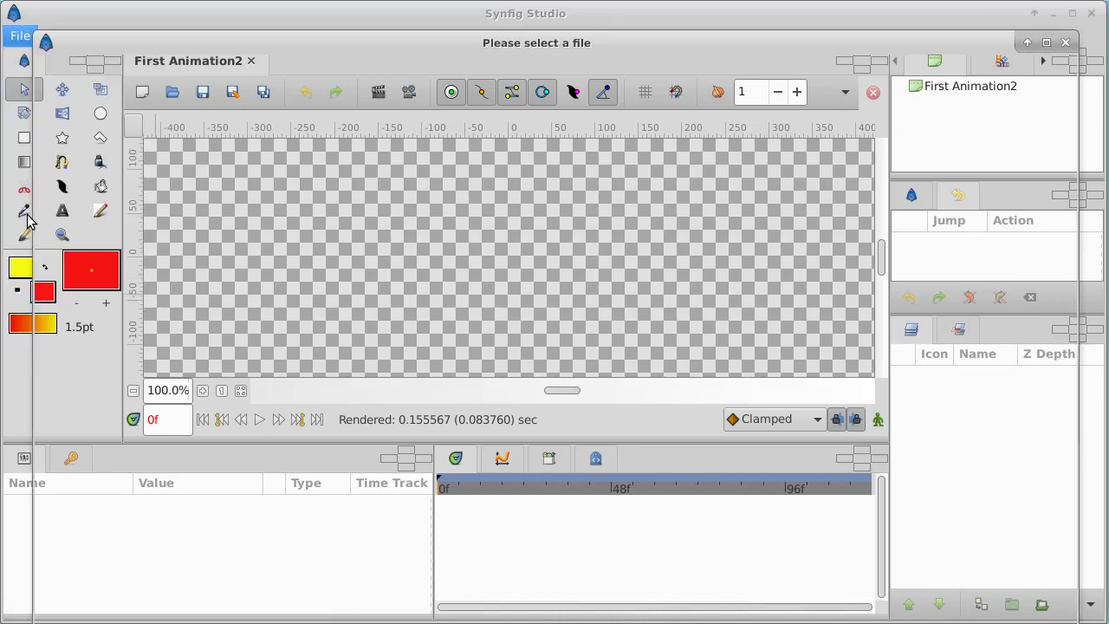
pyautogui.click(269, 127)
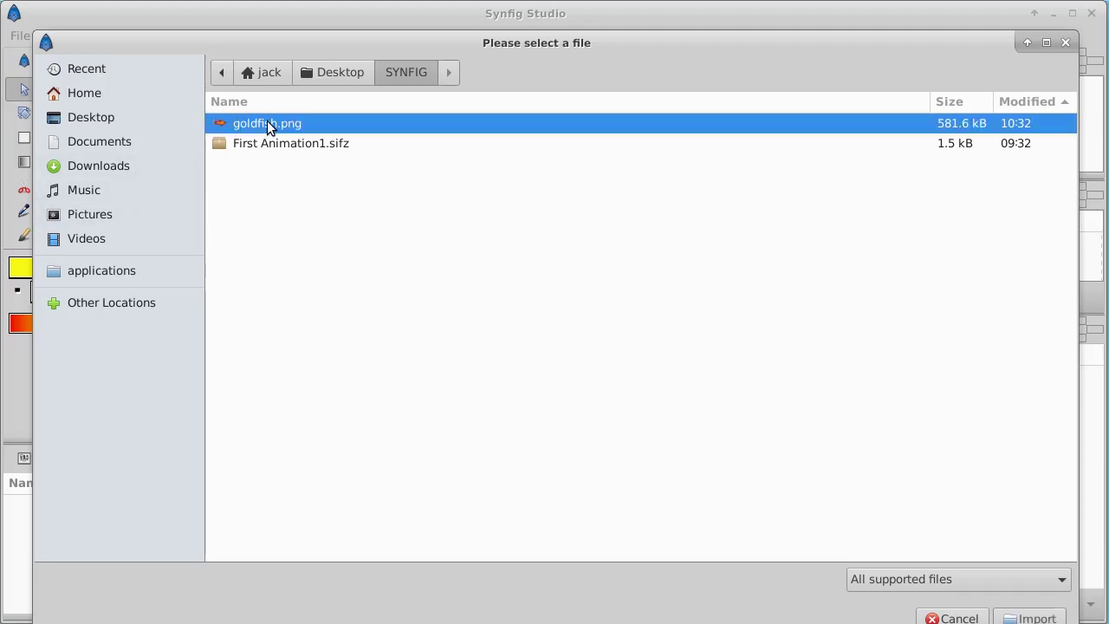
pyautogui.click(1039, 618)
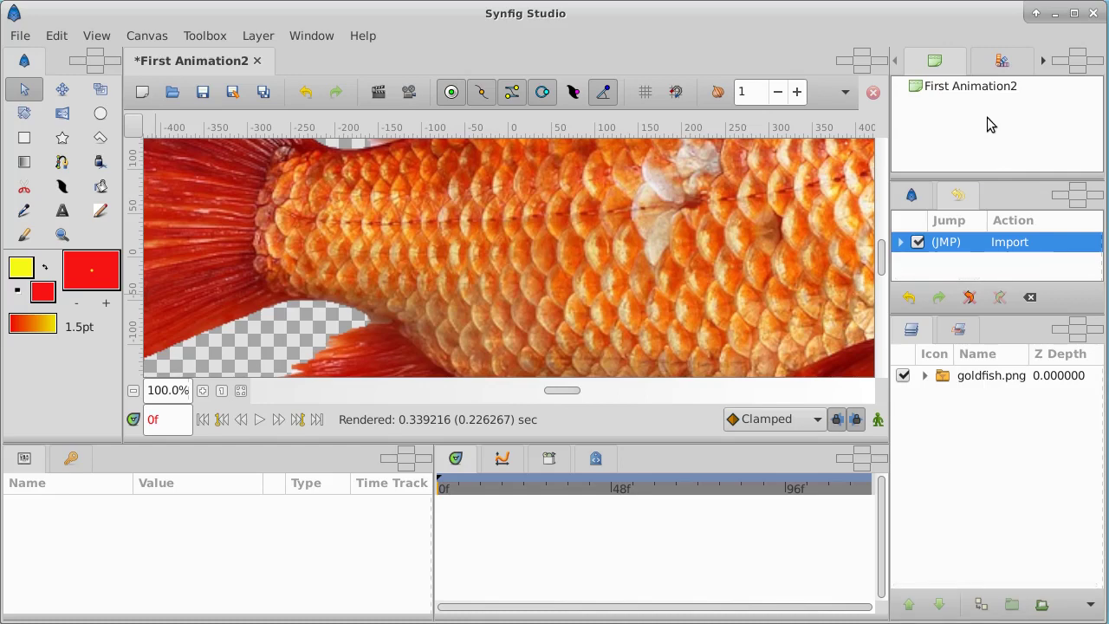
# - Shrink the goldfish layer evenly to scale 19.2995px, undoing an accidental vertical squash
pyautogui.click(998, 62)
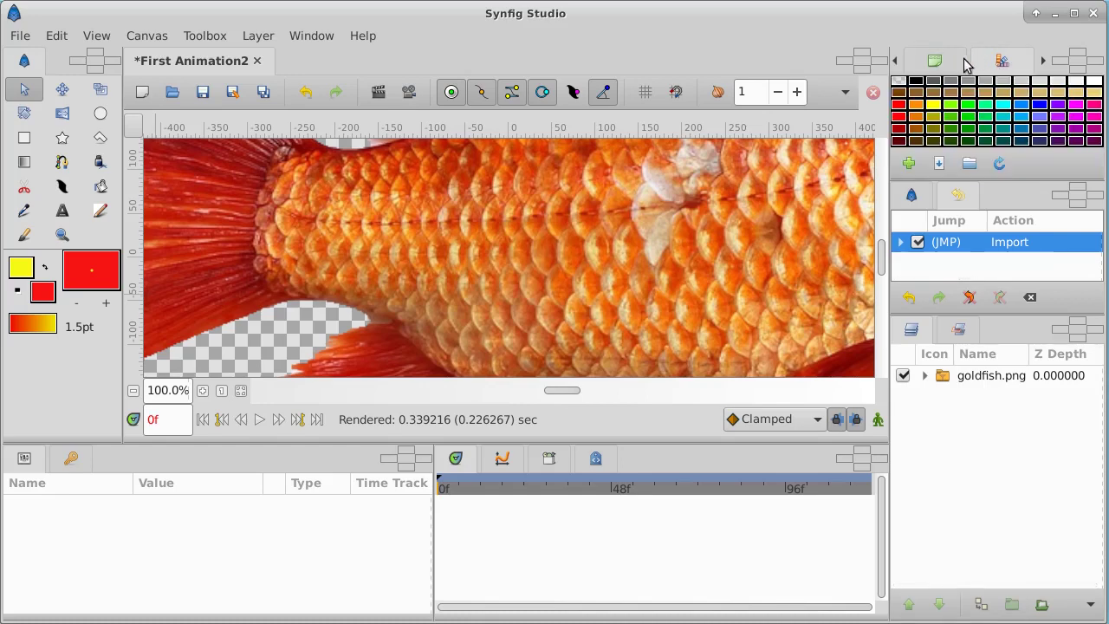
pyautogui.click(934, 61)
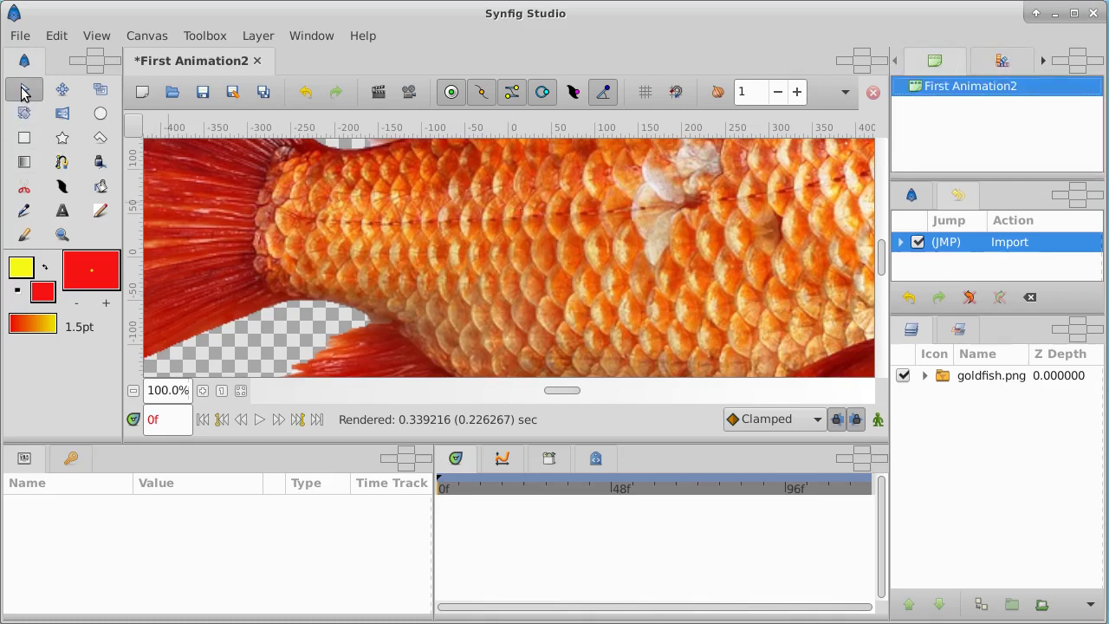
pyautogui.click(467, 209)
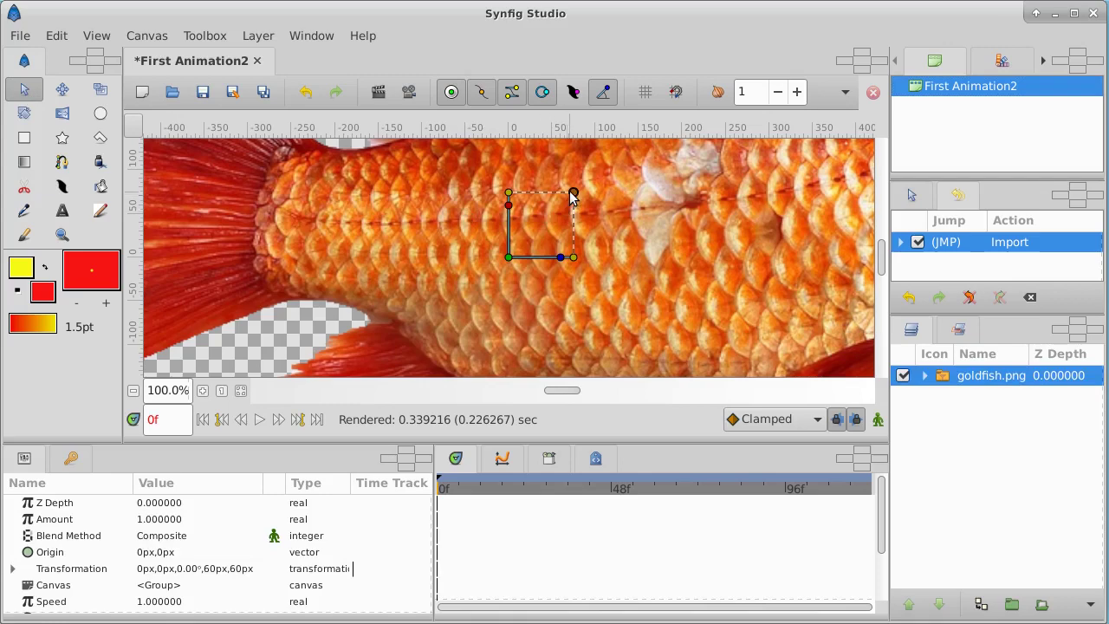
pyautogui.moveTo(572, 197)
pyautogui.mouseDown()
pyautogui.moveTo(541, 227)
pyautogui.moveTo(569, 174)
pyautogui.moveTo(597, 174)
pyautogui.moveTo(545, 234)
pyautogui.moveTo(589, 203)
pyautogui.moveTo(608, 162)
pyautogui.moveTo(520, 252)
pyautogui.moveTo(596, 166)
pyautogui.moveTo(554, 228)
pyautogui.moveTo(571, 209)
pyautogui.mouseUp()
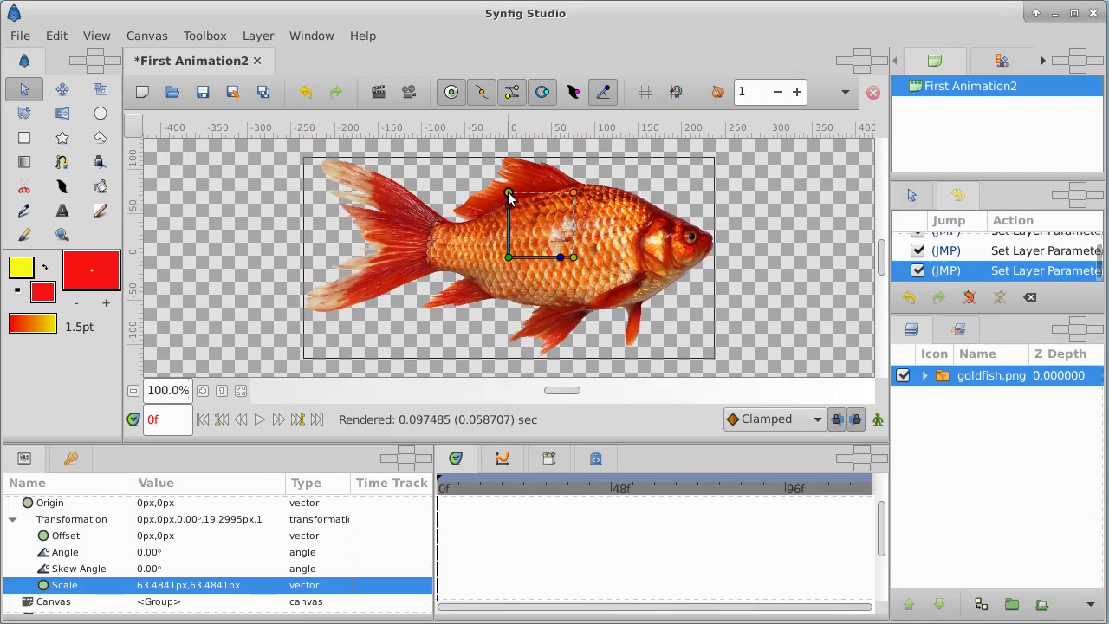
pyautogui.moveTo(509, 197); pyautogui.dragTo(509, 221)
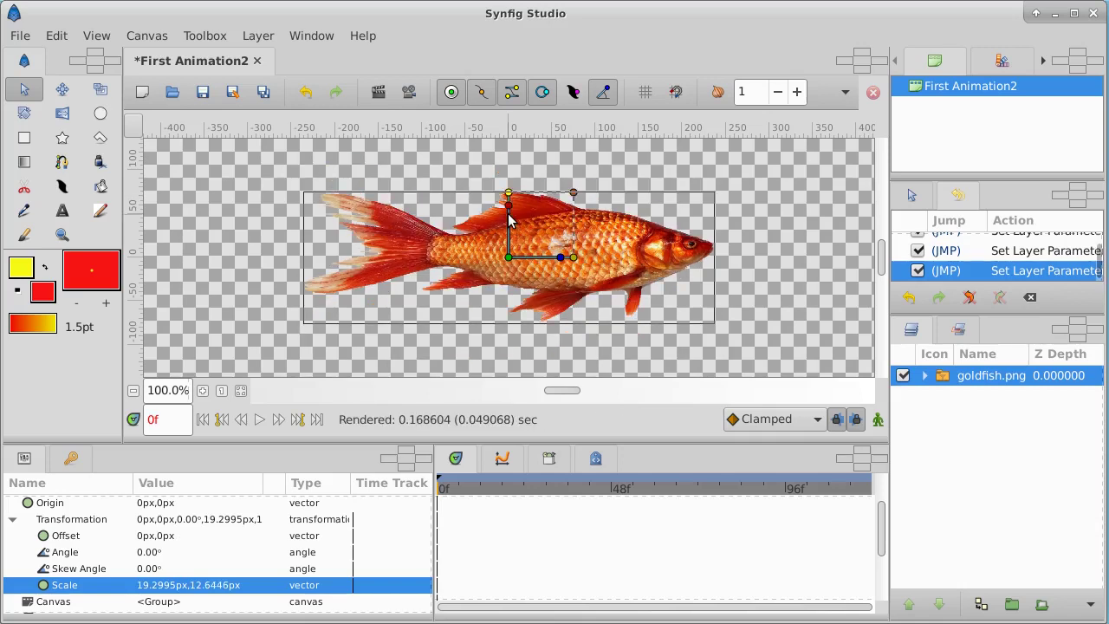
pyautogui.hotkey('ctrl', 'z')
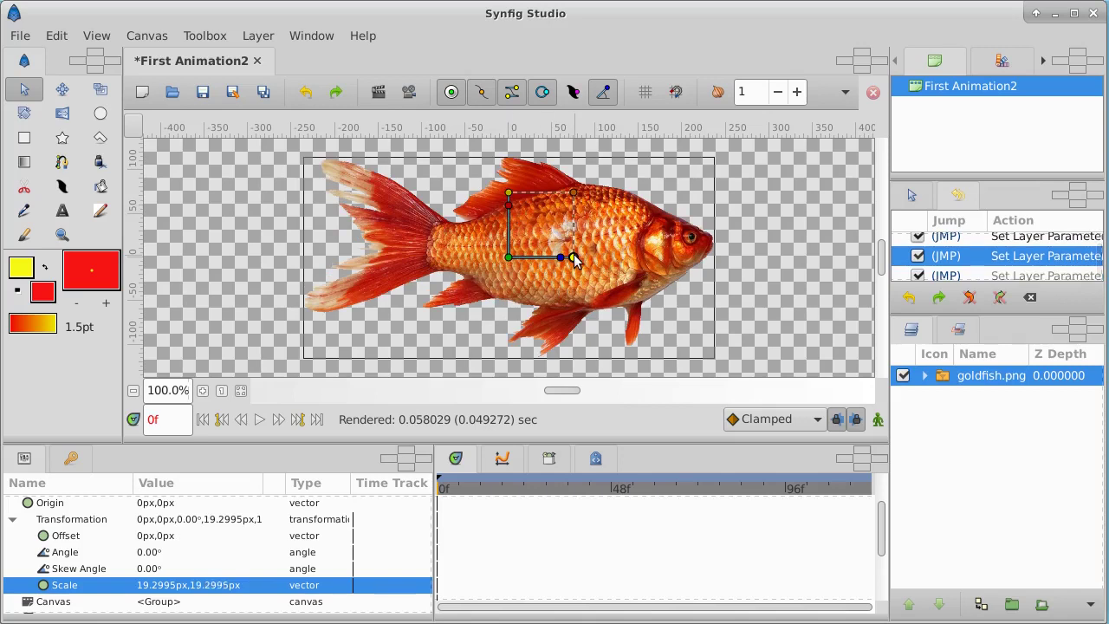
pyautogui.moveTo(575, 260); pyautogui.dragTo(541, 265)
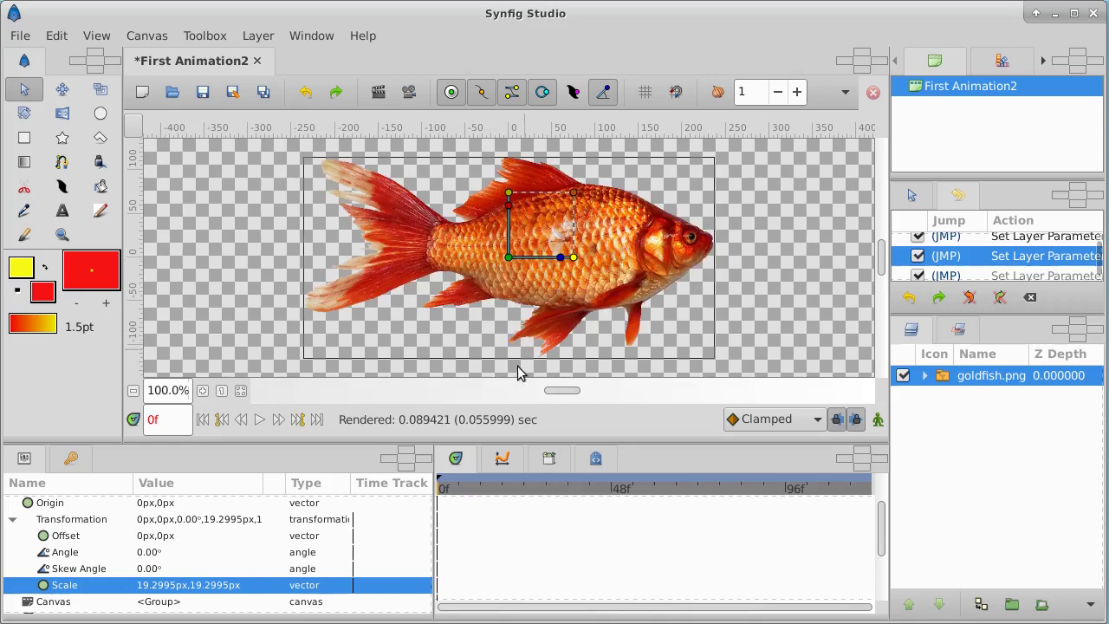
pyautogui.click(438, 489)
pyautogui.moveTo(438, 490); pyautogui.dragTo(425, 492)
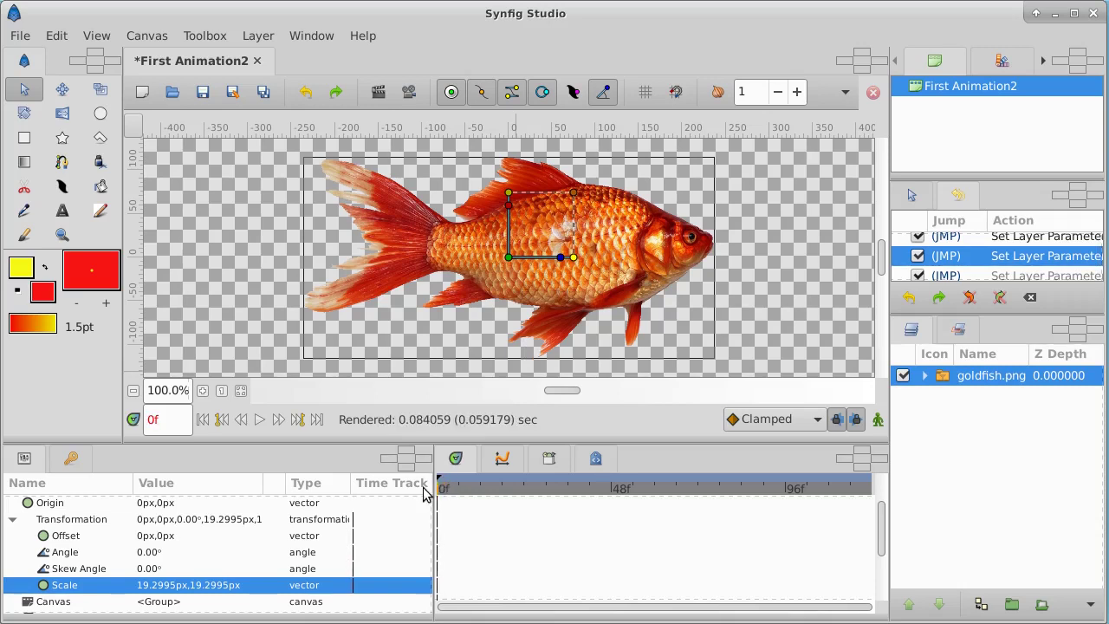
# - Zoom out with the Navigator and drag the goldfish off the canvas's left edge
pyautogui.click(1001, 63)
pyautogui.click(1041, 61)
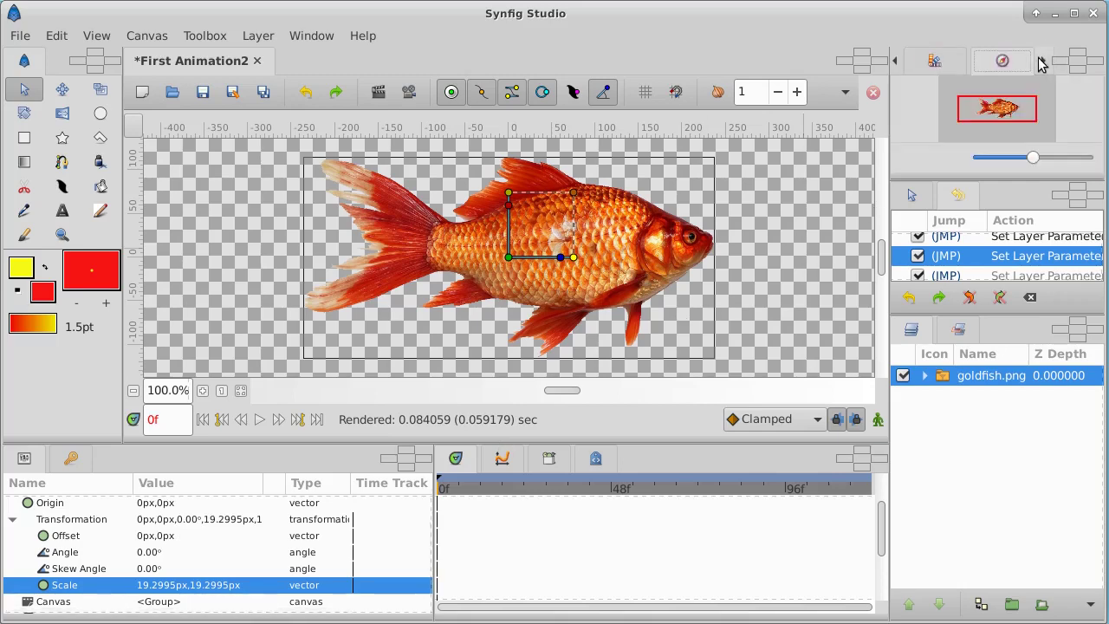
pyautogui.moveTo(1032, 157); pyautogui.dragTo(1012, 169)
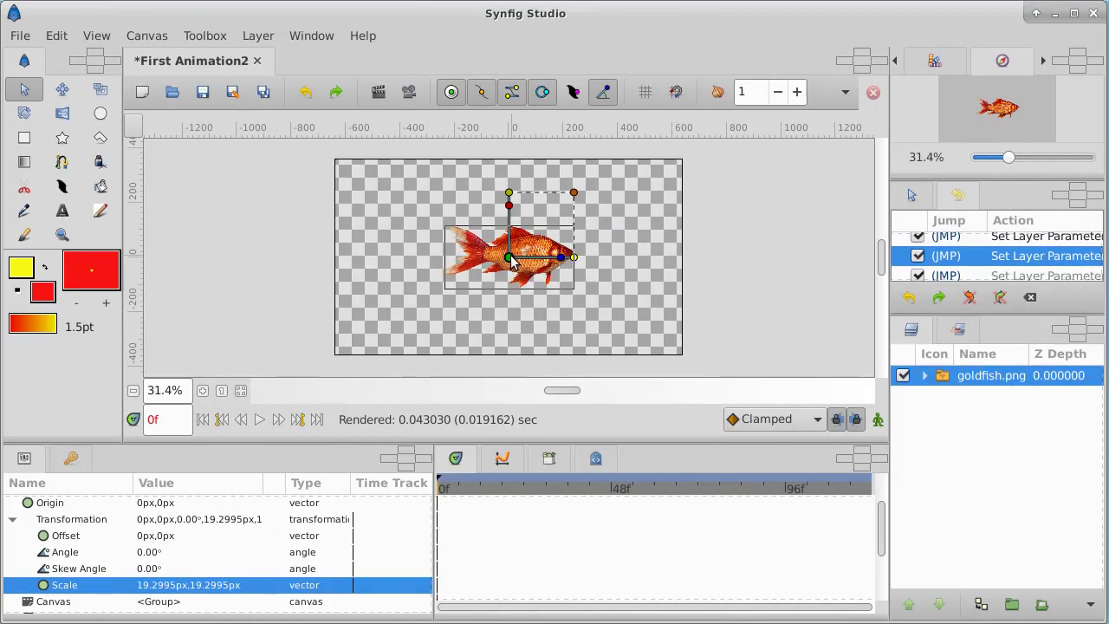
pyautogui.moveTo(510, 260); pyautogui.dragTo(263, 258)
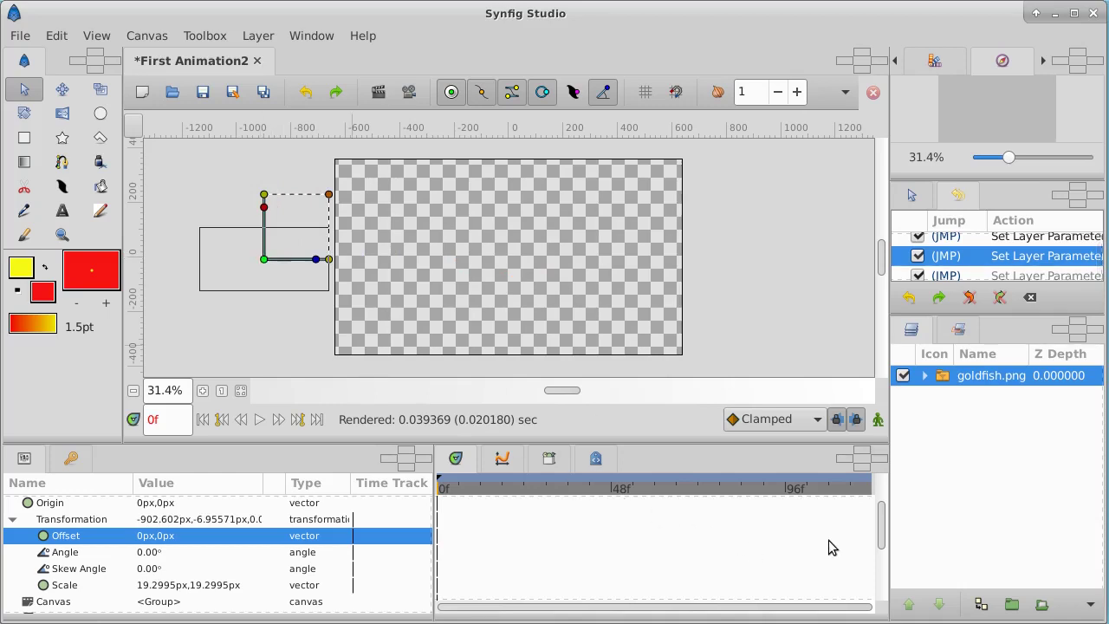
# - At the last frame move the fish right to 287.246px,-33.4271px, then return to frame 0
pyautogui.click(862, 491)
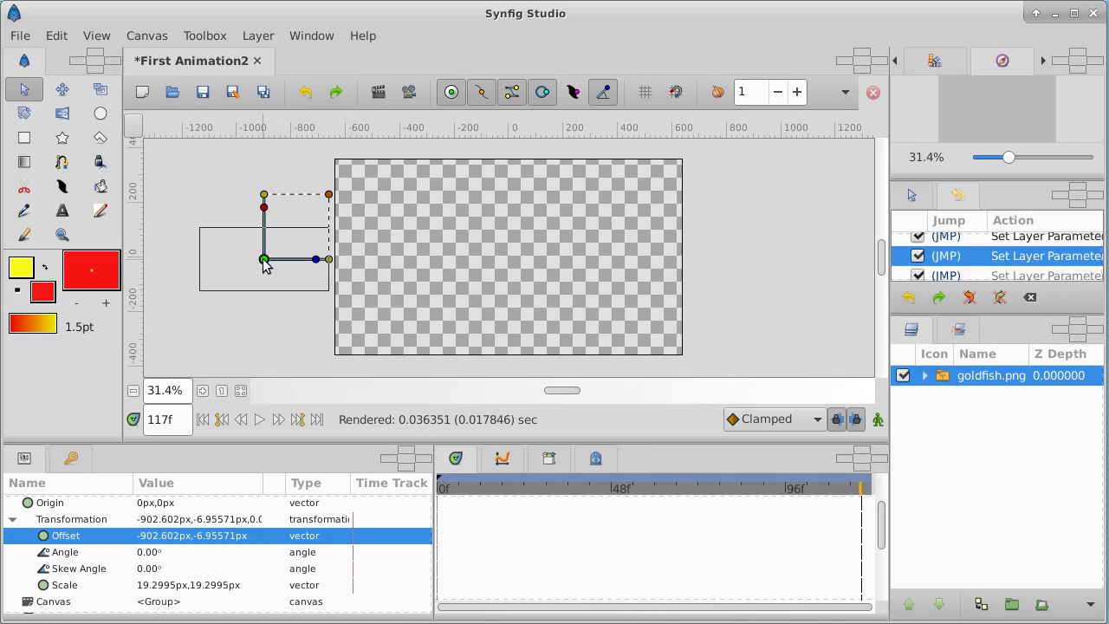
pyautogui.moveTo(263, 260); pyautogui.dragTo(587, 268)
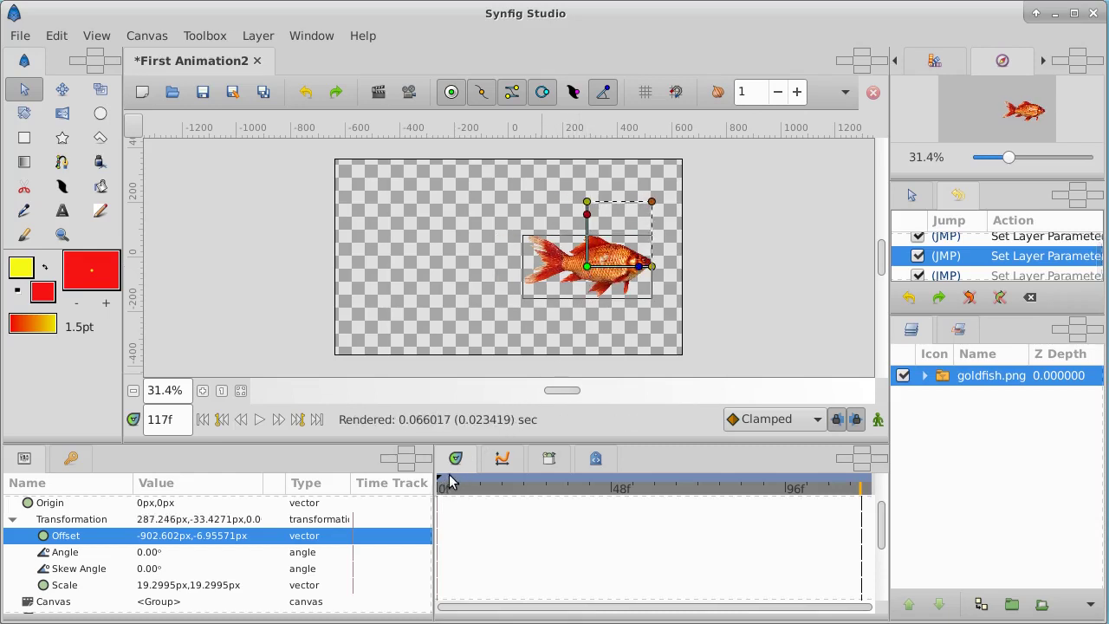
pyautogui.click(442, 486)
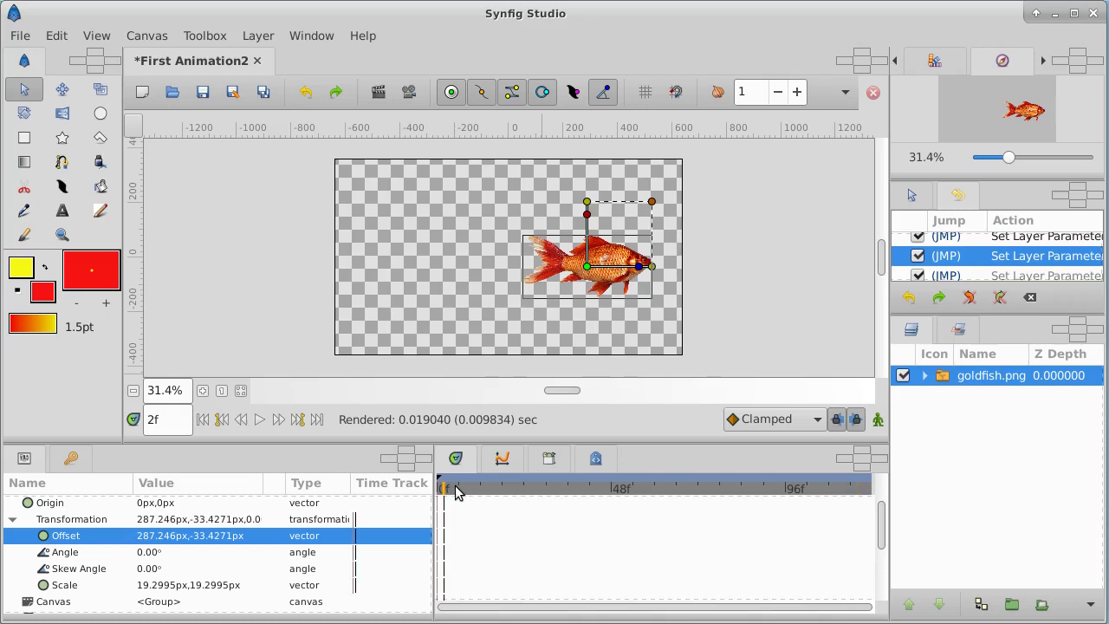
pyautogui.click(444, 492)
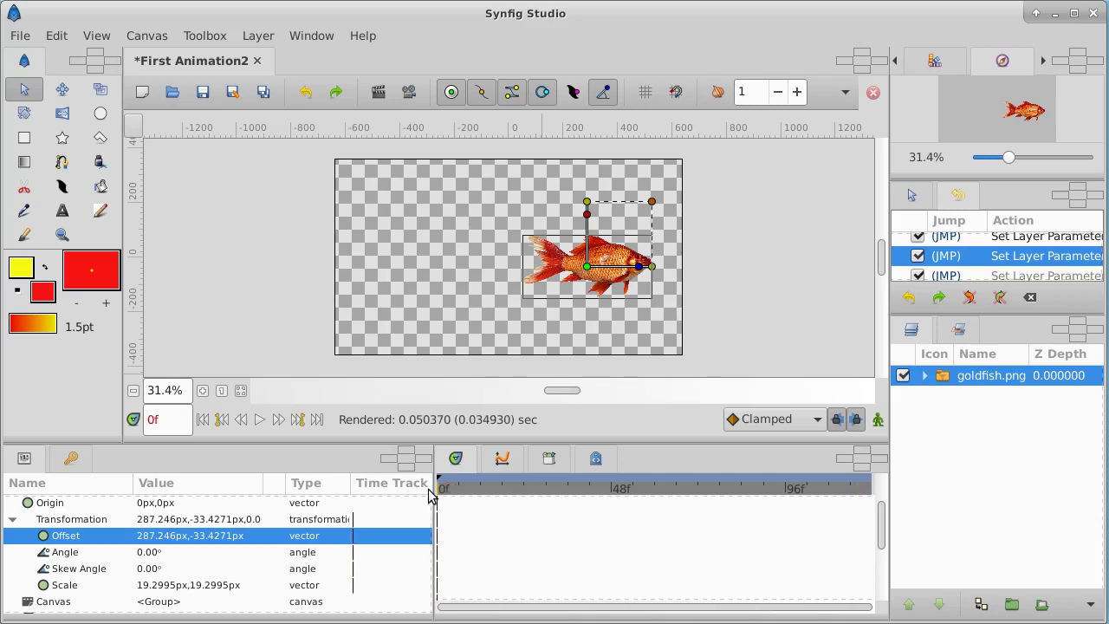
# - Turn on Animate Editing Mode
pyautogui.click(877, 420)
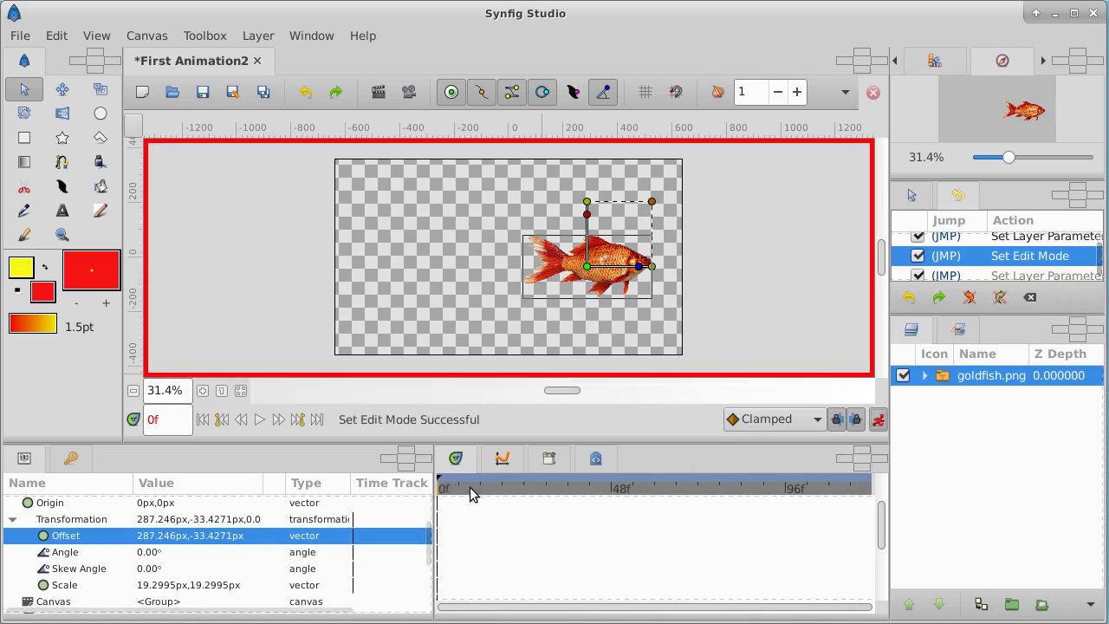
pyautogui.click(878, 420)
pyautogui.click(878, 420)
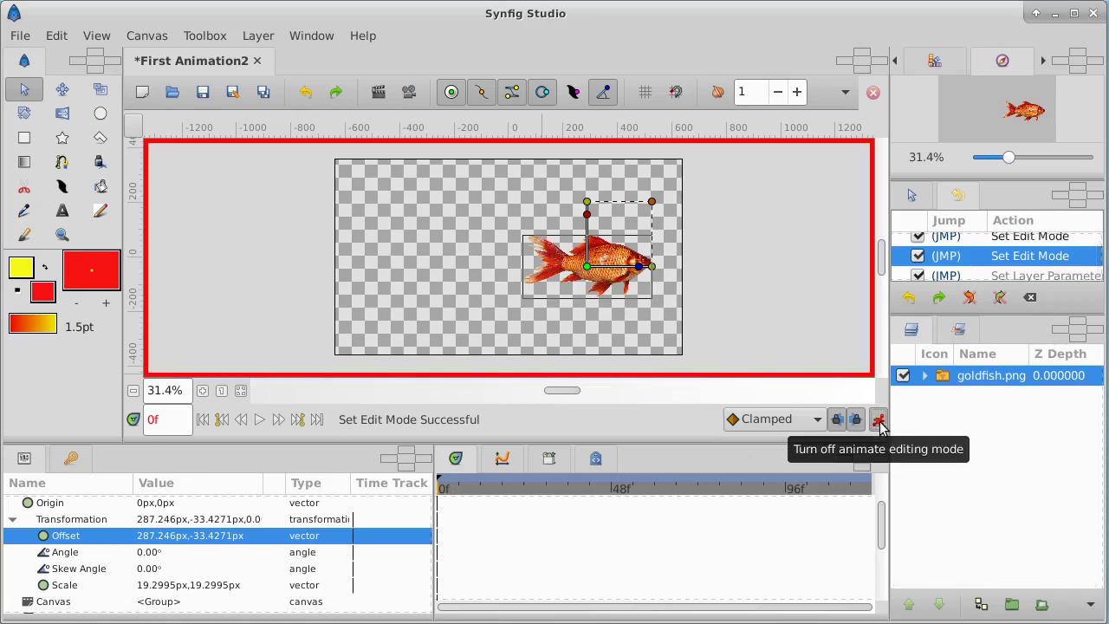
pyautogui.click(877, 420)
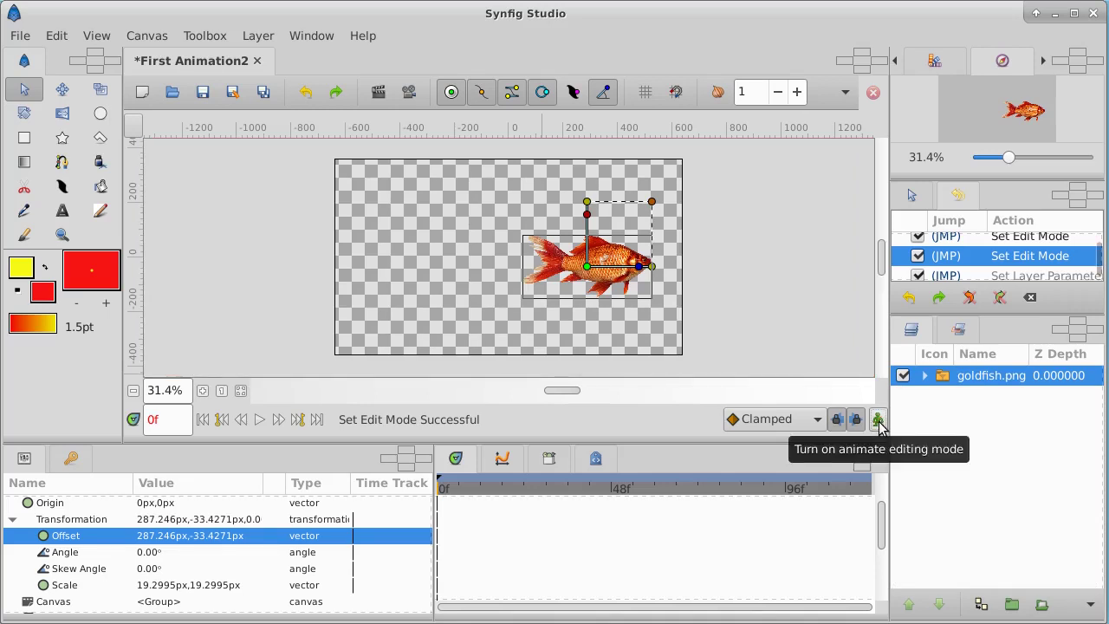
pyautogui.click(877, 422)
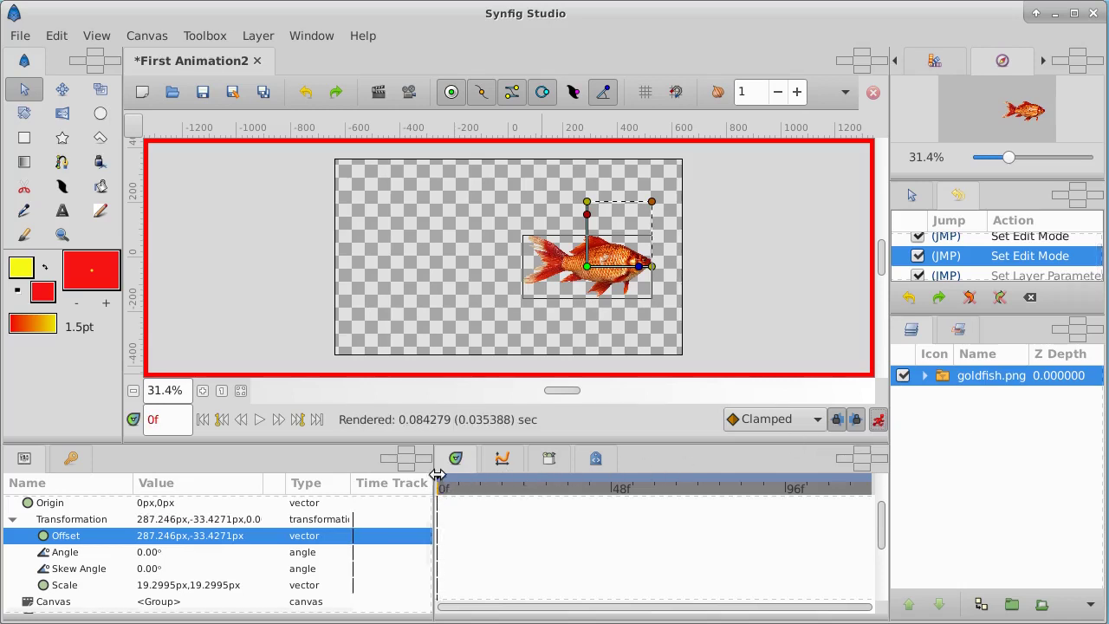
# - Keyframe the goldfish off-canvas left at frame 0 and at 319.496px,-51.7861px at frame 120
pyautogui.moveTo(587, 267); pyautogui.dragTo(250, 276)
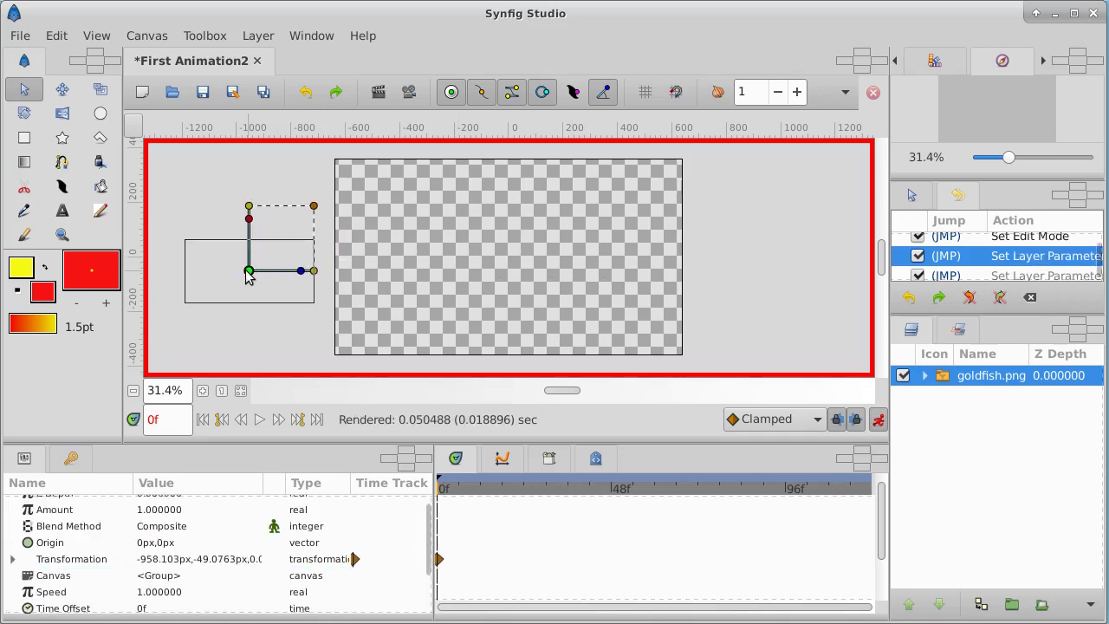
pyautogui.click(861, 490)
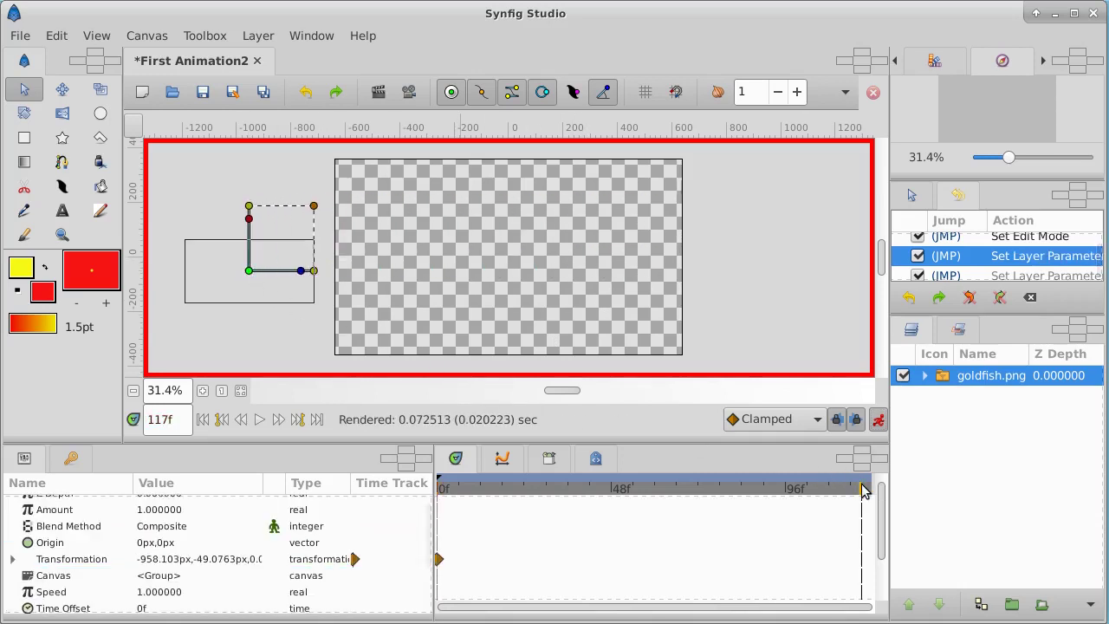
pyautogui.moveTo(862, 489); pyautogui.dragTo(885, 496)
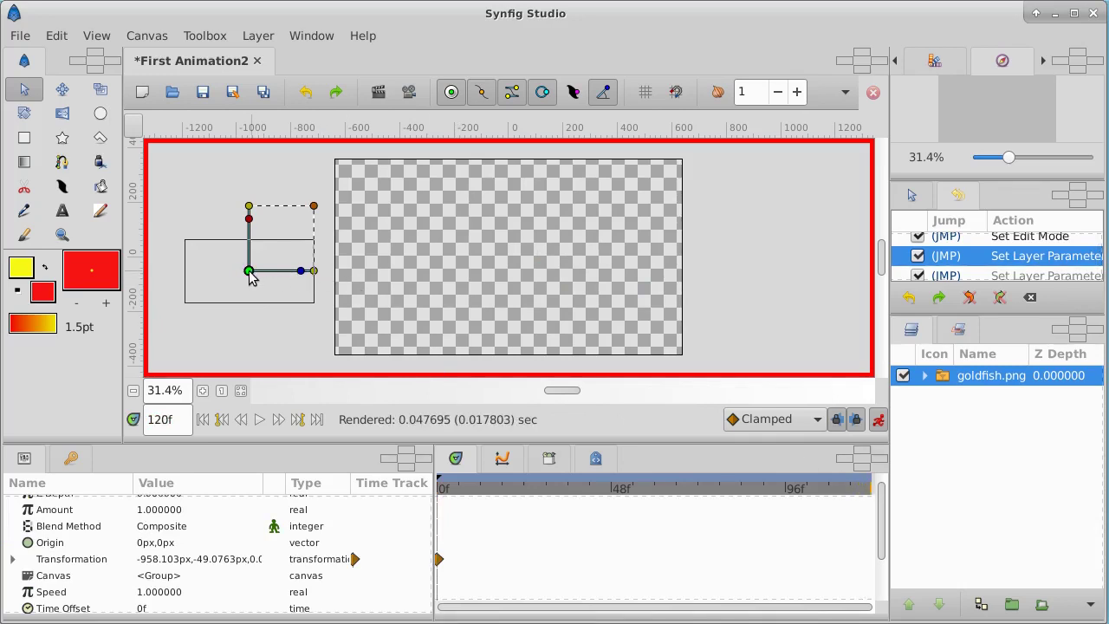
pyautogui.moveTo(249, 274); pyautogui.dragTo(597, 275)
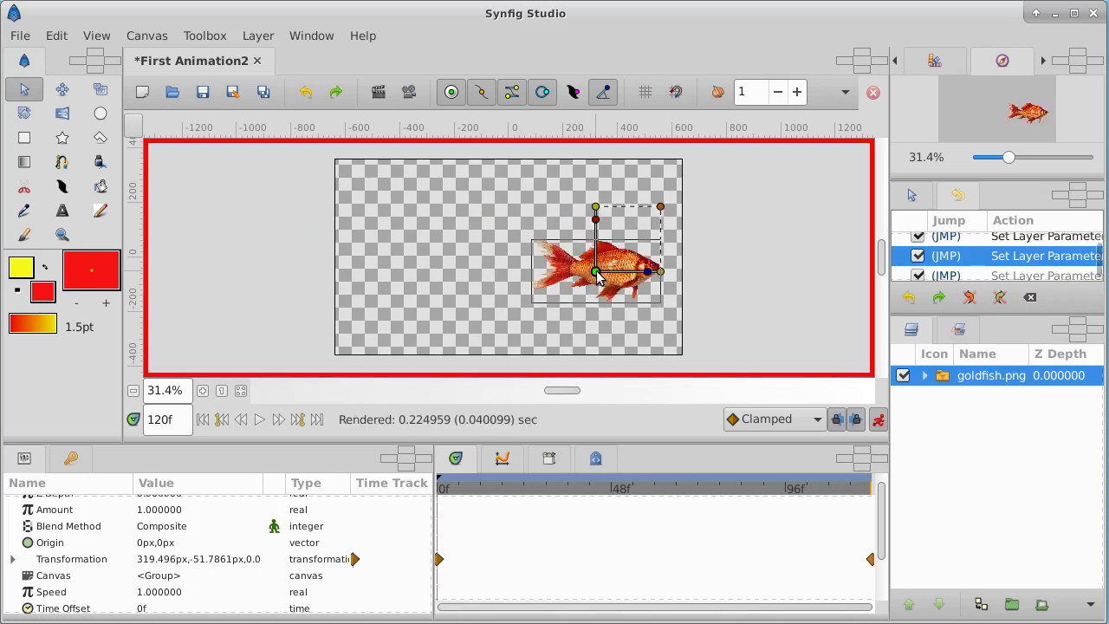
# - Play the goldfish swim-in from the first frame twice
pyautogui.click(201, 420)
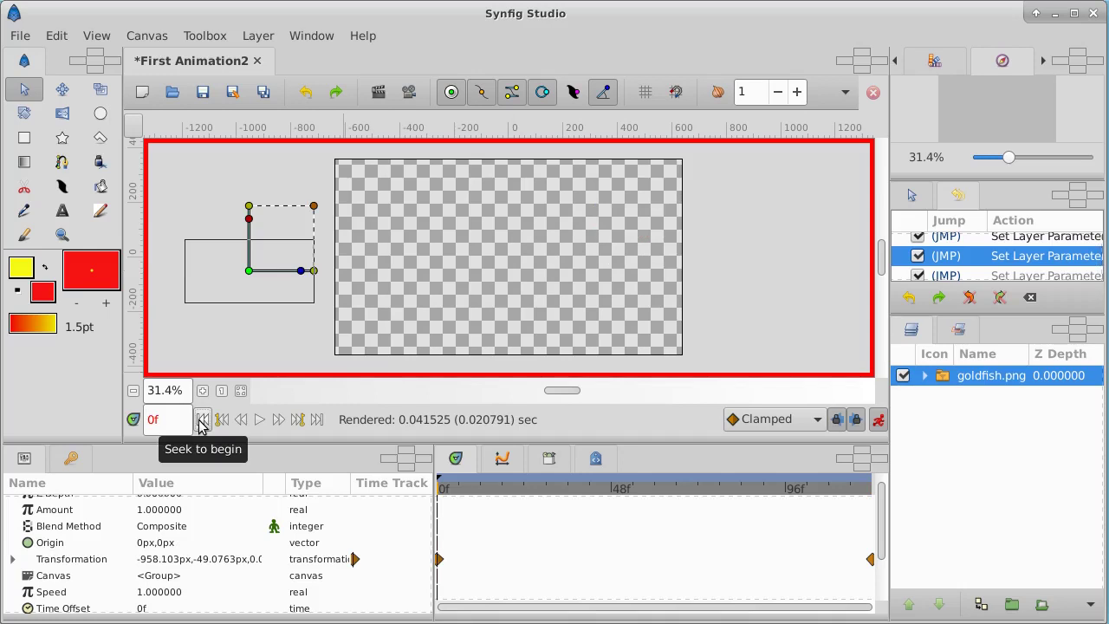
pyautogui.click(260, 421)
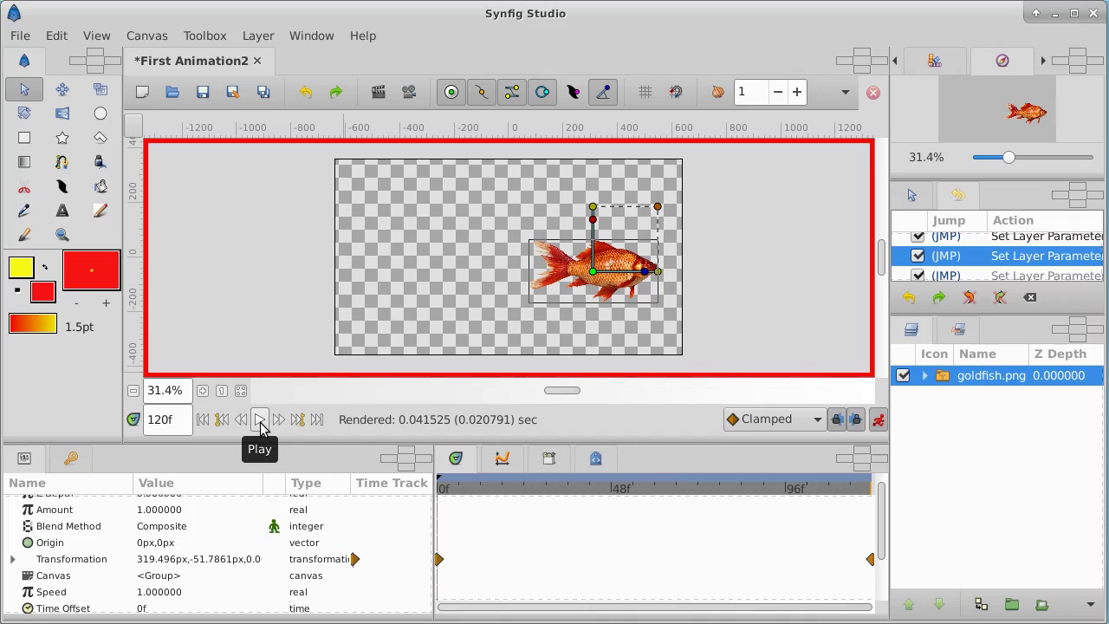
pyautogui.click(200, 420)
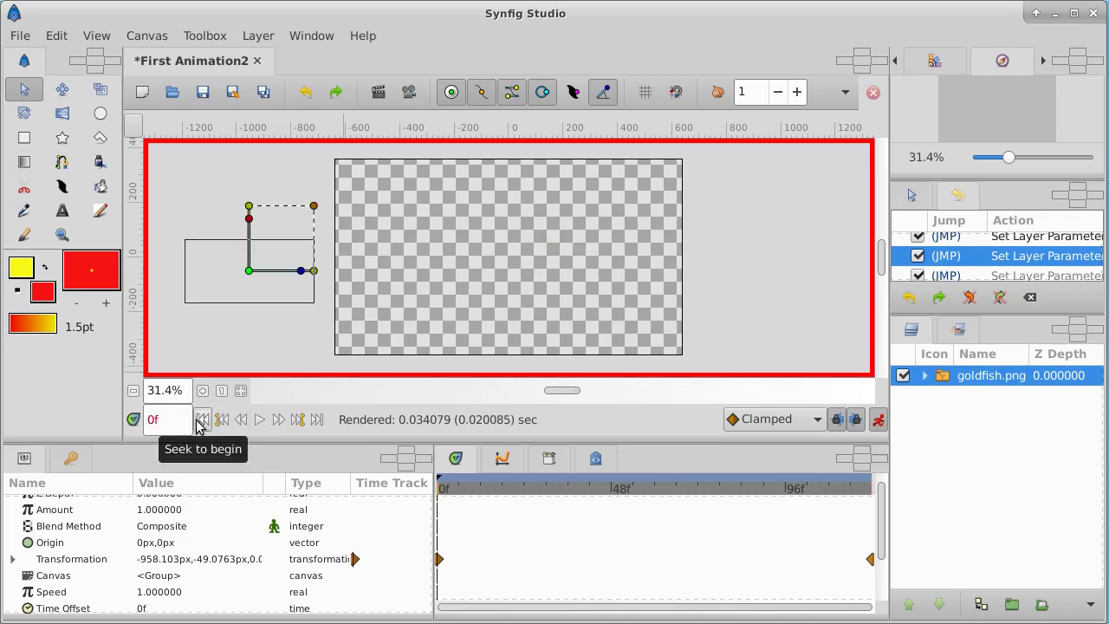
pyautogui.click(260, 419)
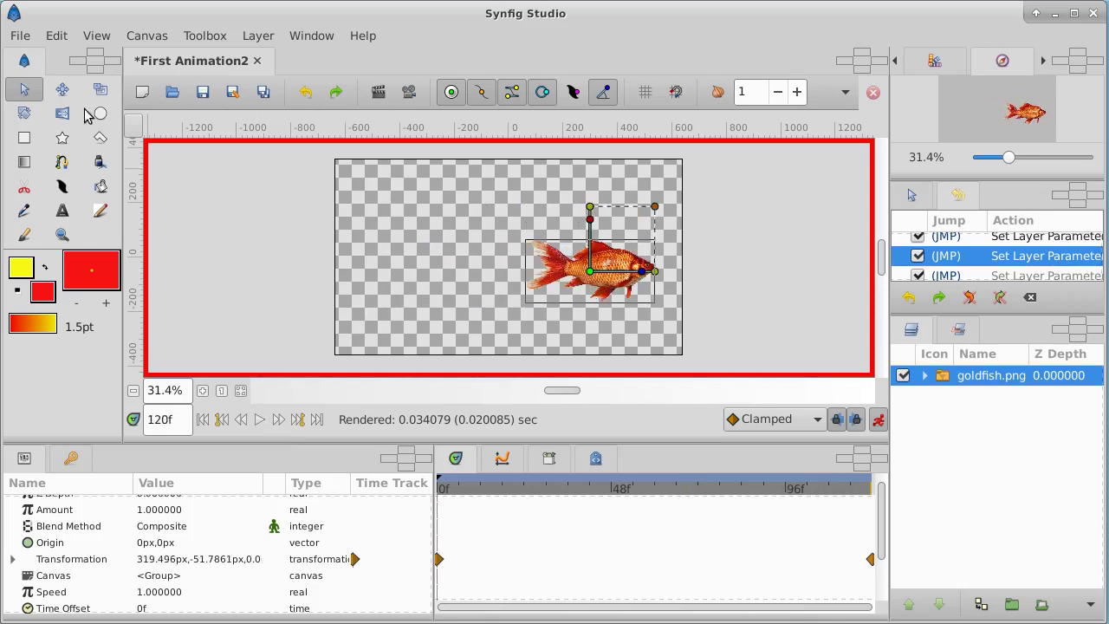
pyautogui.click(21, 41)
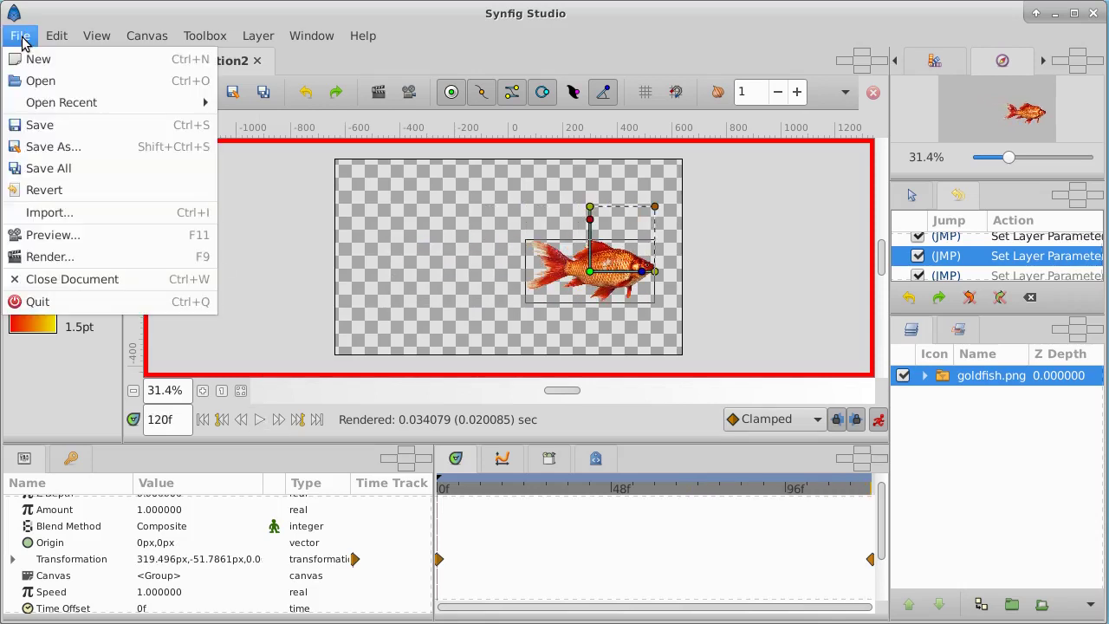
# - Render the animation with the ffmpeg target to First Animation1.mp4 in Desktop > SYNFIG
pyautogui.click(47, 258)
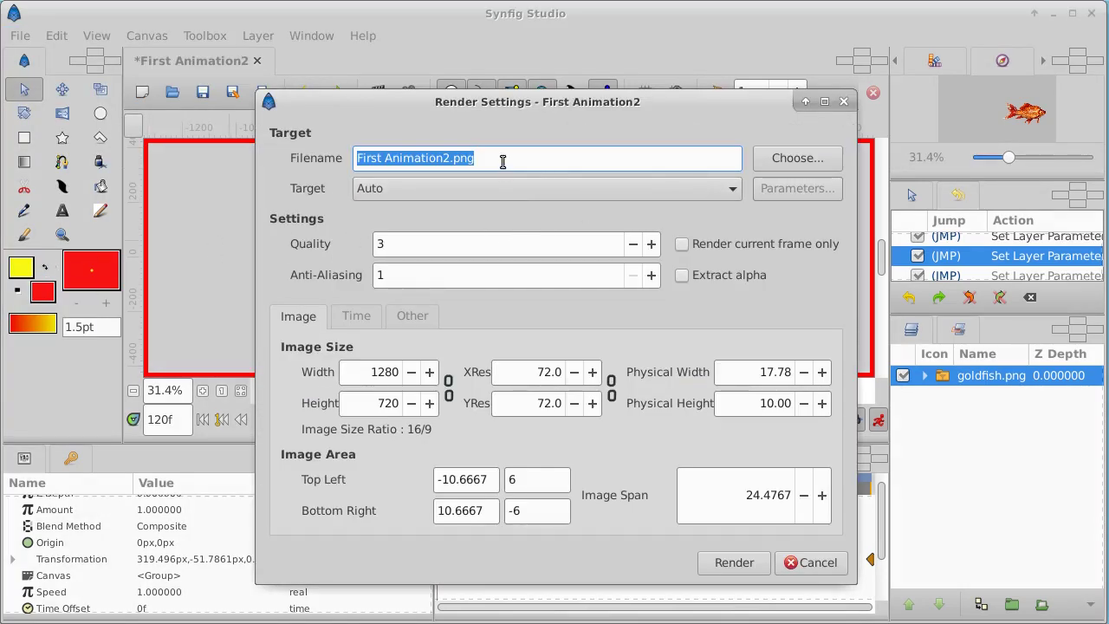
pyautogui.click(456, 158)
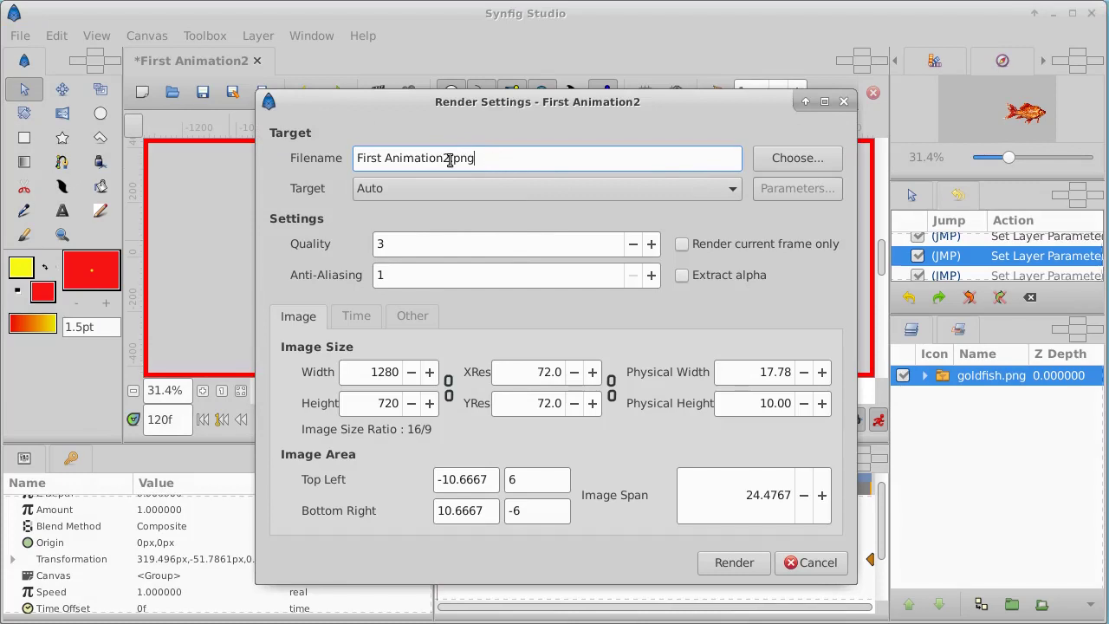
pyautogui.click(734, 192)
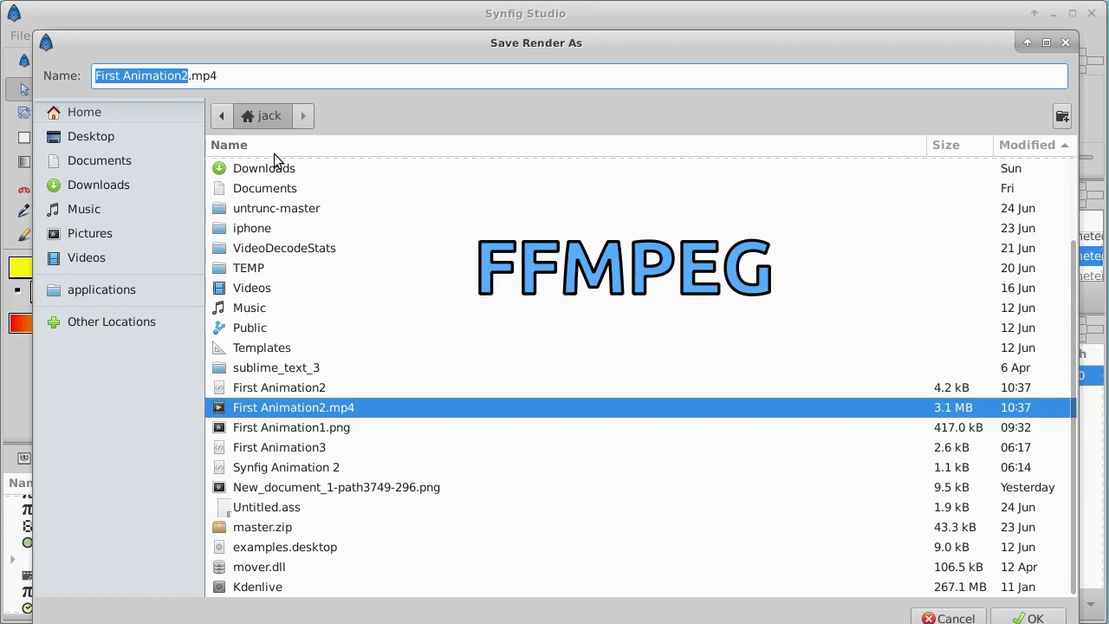
pyautogui.click(90, 137)
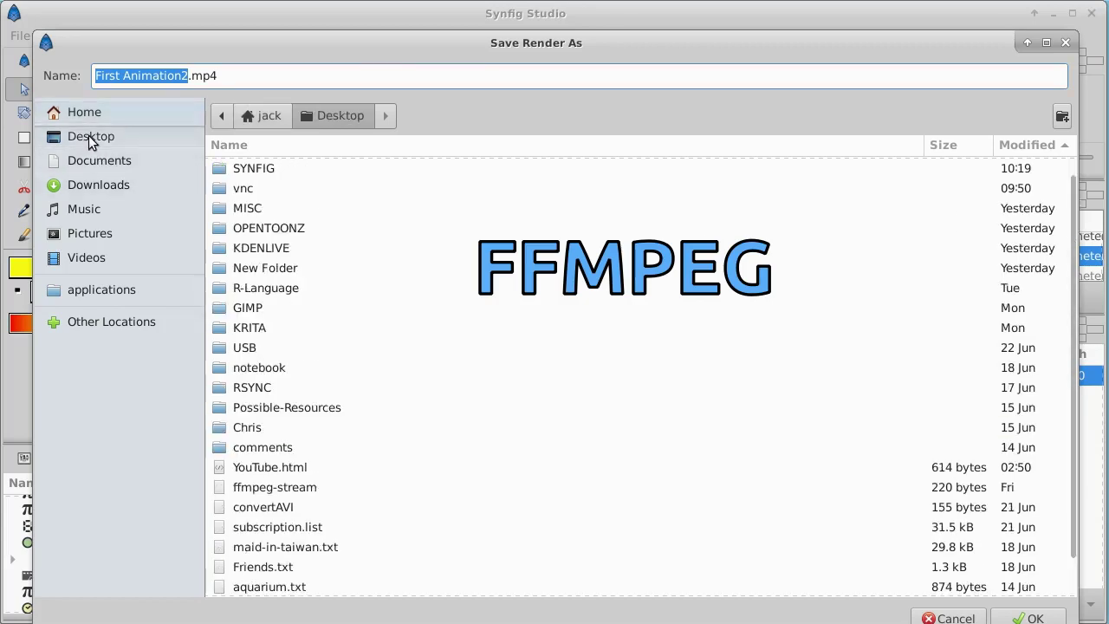
pyautogui.doubleClick(218, 172)
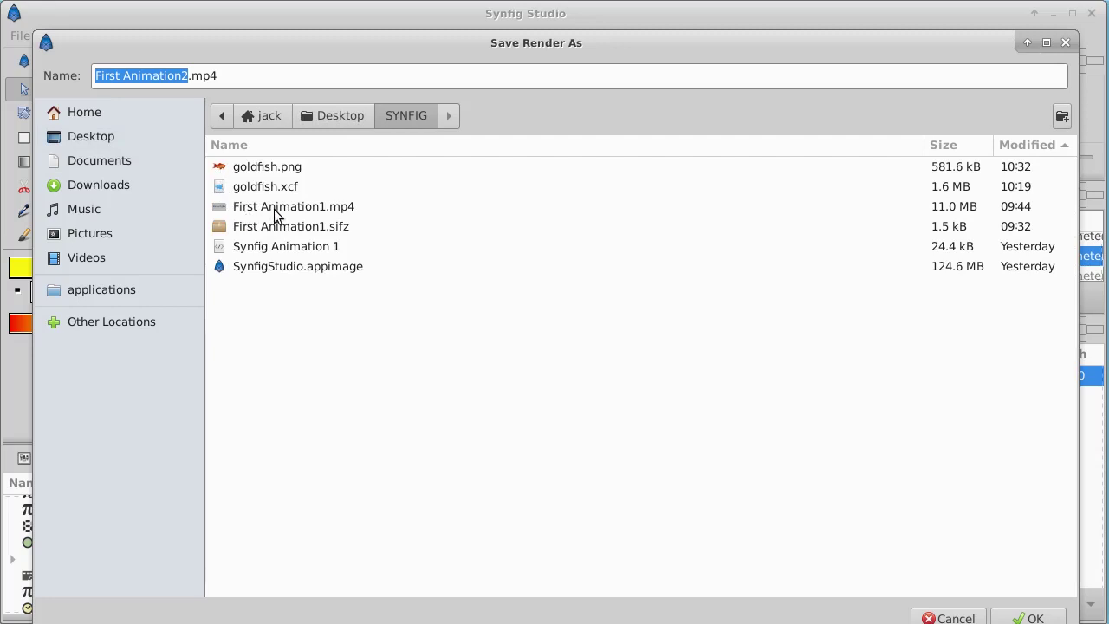
pyautogui.click(275, 208)
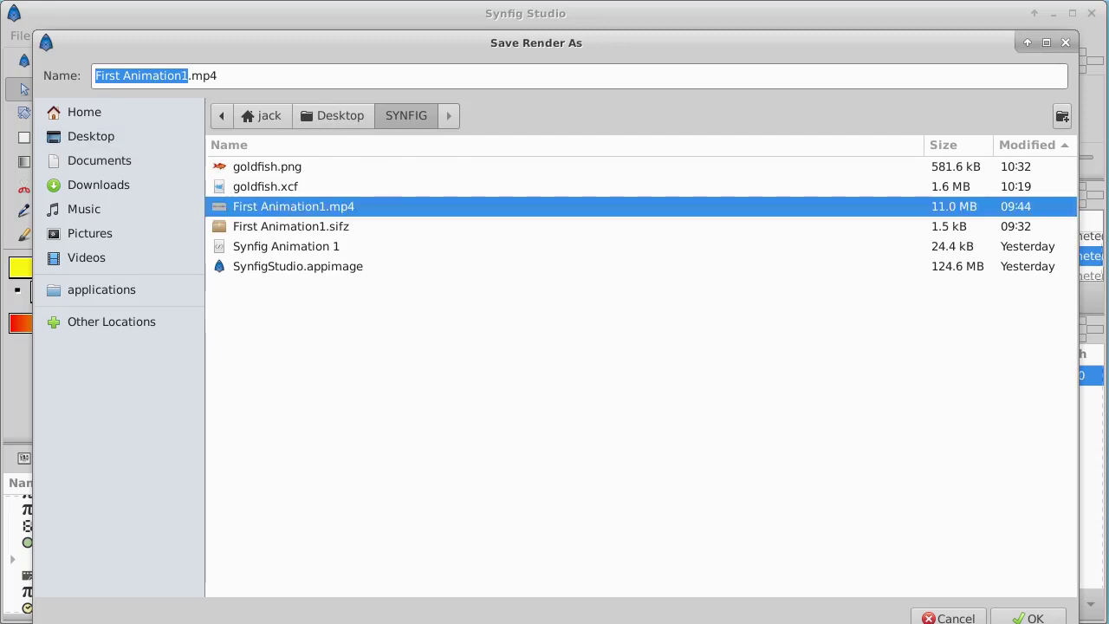
pyautogui.click(1033, 617)
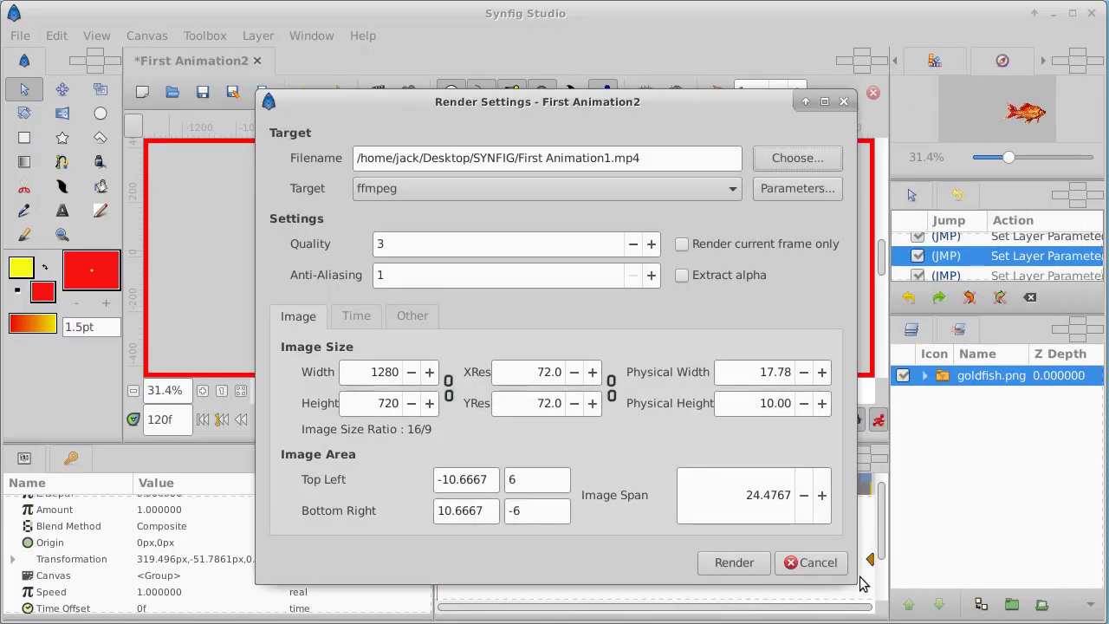
pyautogui.click(732, 562)
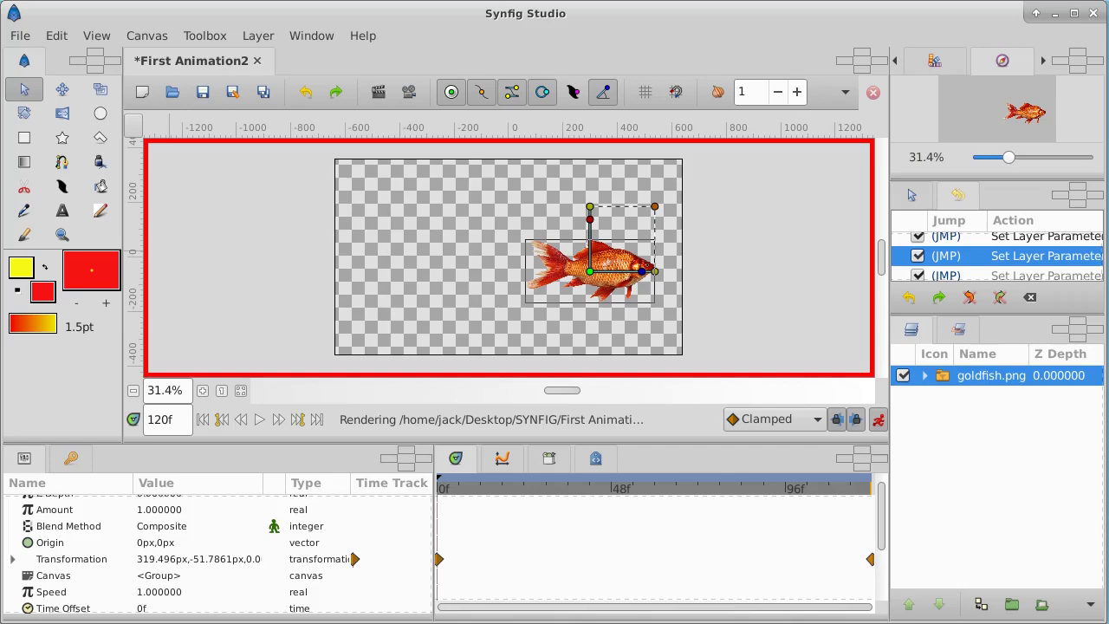
# - After rendering finishes, switch to the file manager showing First Animation1.mp4 in SYNFIG
pyautogui.hotkey('alt', 'Tab')
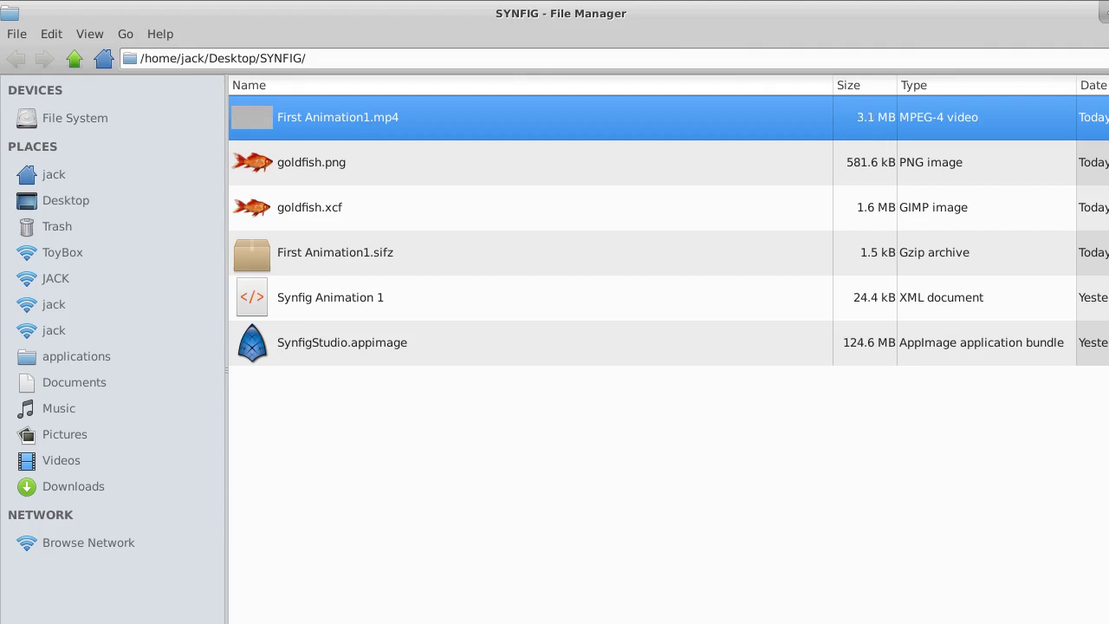
# - Play First Animation1.mp4 from the SYNFIG folder with VLC media player
pyautogui.hotkey('alt', 'Tab')
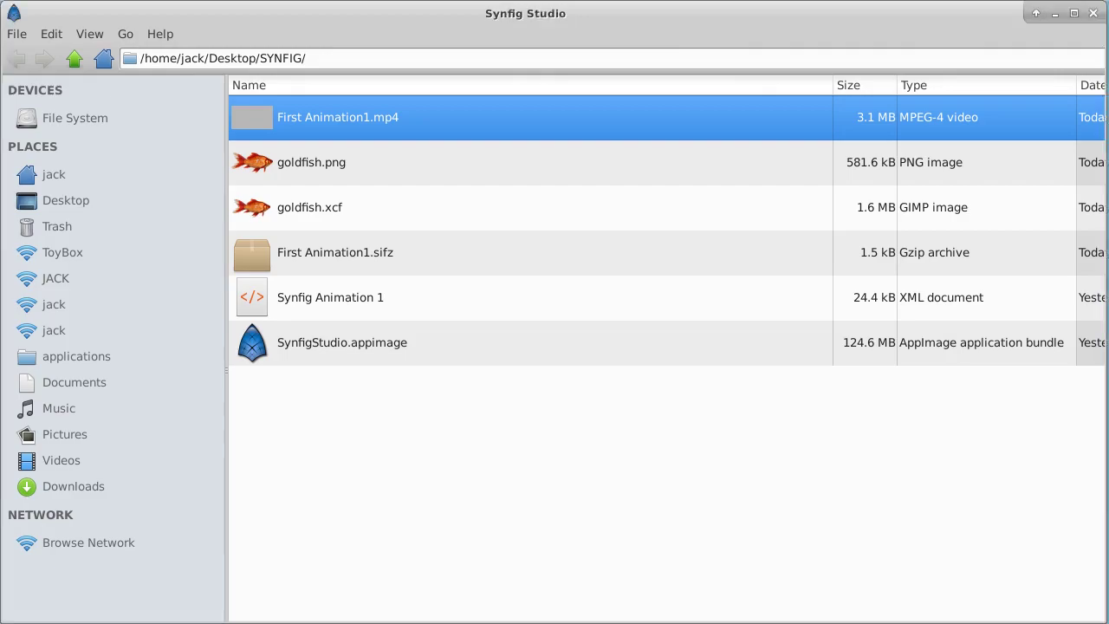
pyautogui.hotkey('alt', 'Tab')
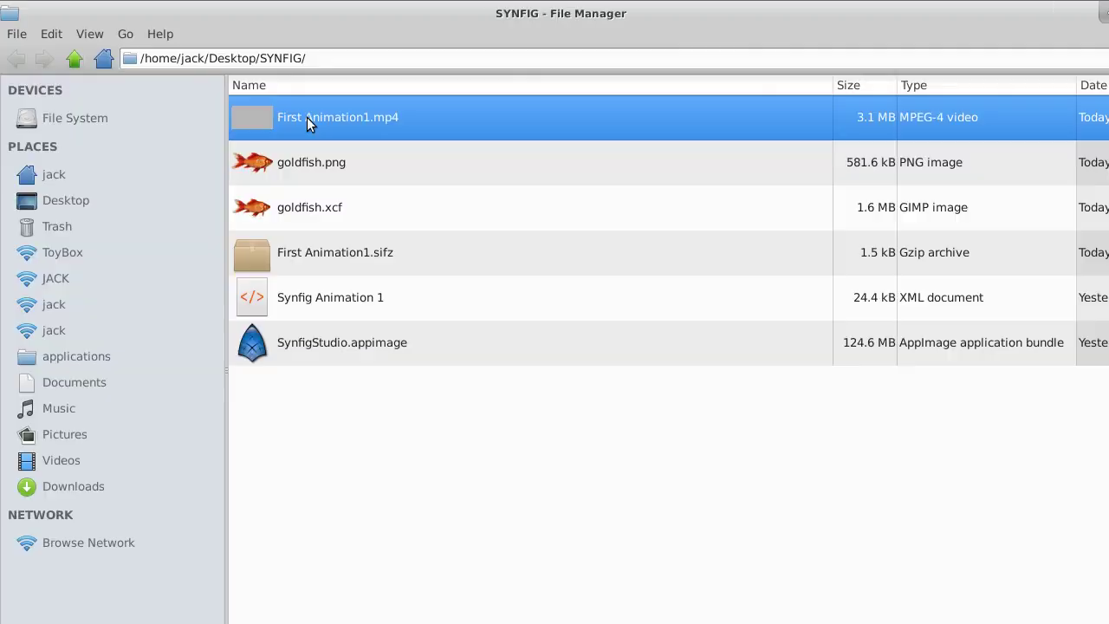
pyautogui.rightClick(306, 117)
pyautogui.click(323, 127)
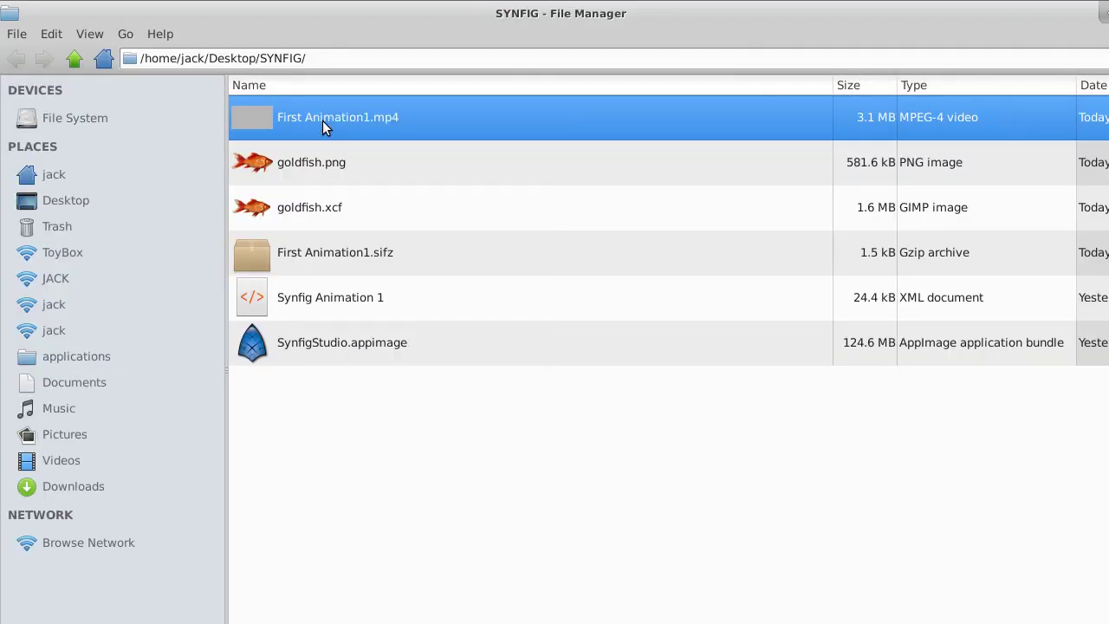